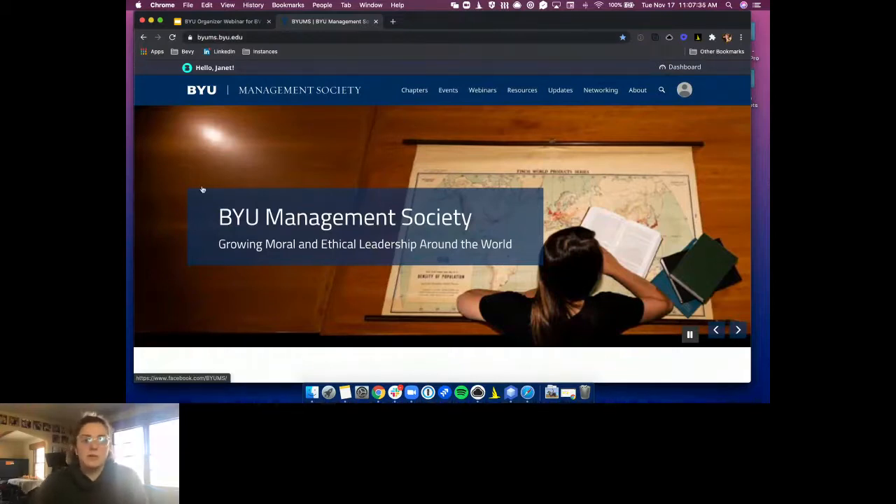
Browse the Upcoming Events and map on the home page, then go to the organizer Dashboard
{"action": "scroll", "coordinate": [436, 170], "scroll_direction": "down", "scroll_amount": 5}
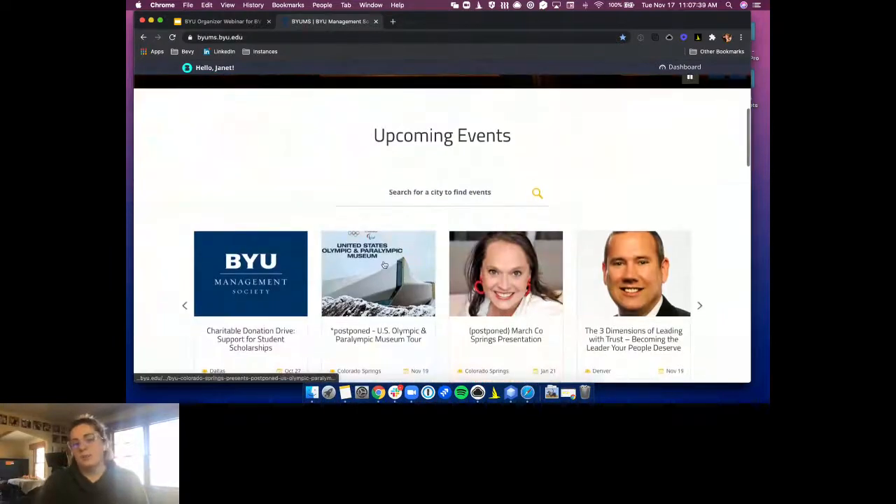
{"action": "scroll", "coordinate": [378, 263], "scroll_direction": "down", "scroll_amount": 3}
{"action": "scroll", "coordinate": [377, 261], "scroll_direction": "down", "scroll_amount": 3}
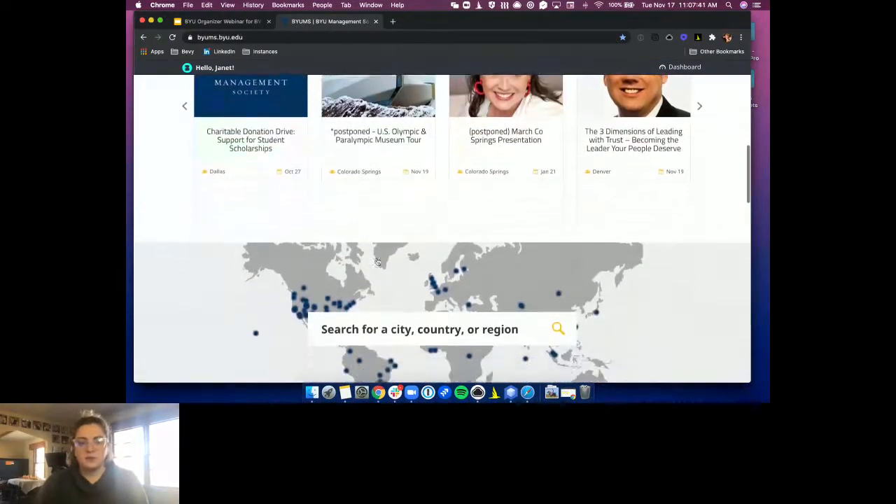
{"action": "scroll", "coordinate": [356, 260], "scroll_direction": "up", "scroll_amount": 12}
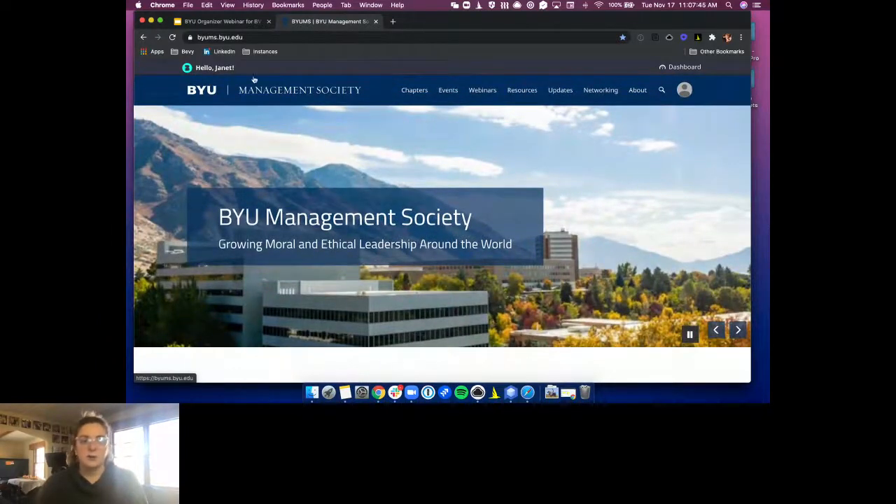
{"action": "left_click", "coordinate": [674, 68]}
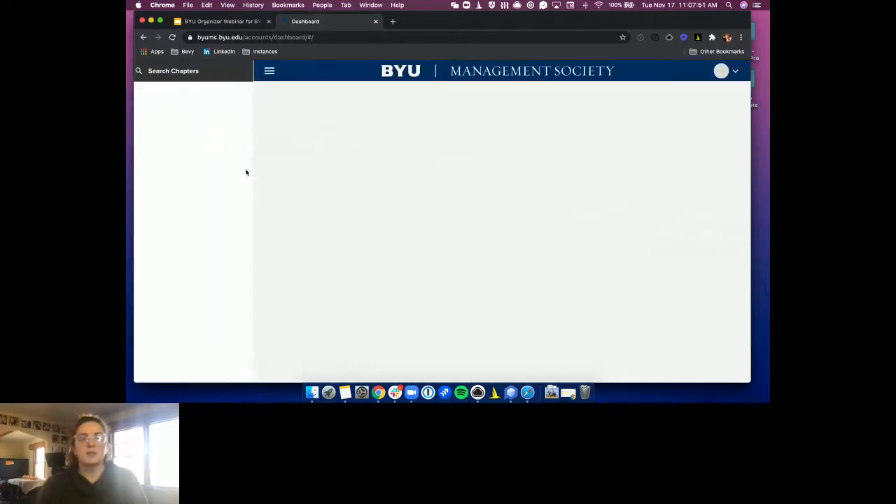
Search chapters for 'central' and open the Central City chapter's events
{"action": "left_click", "coordinate": [180, 70]}
{"action": "type", "text": "c"}
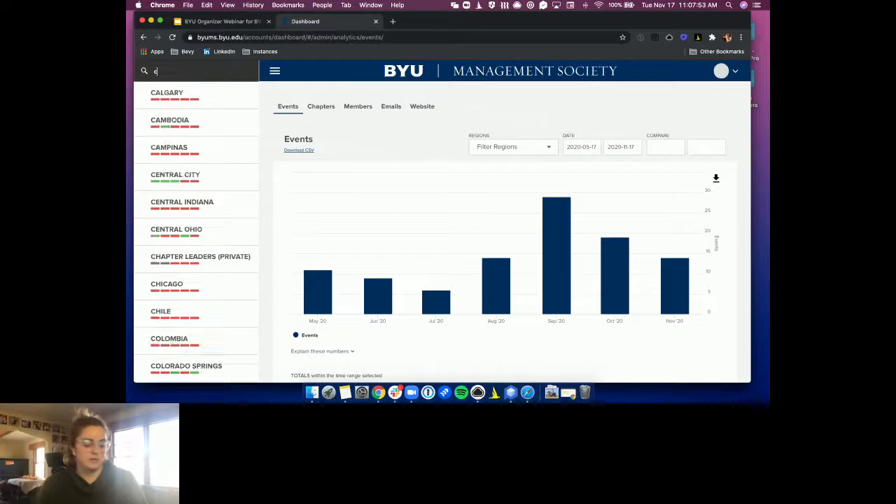
{"action": "type", "text": "entral"}
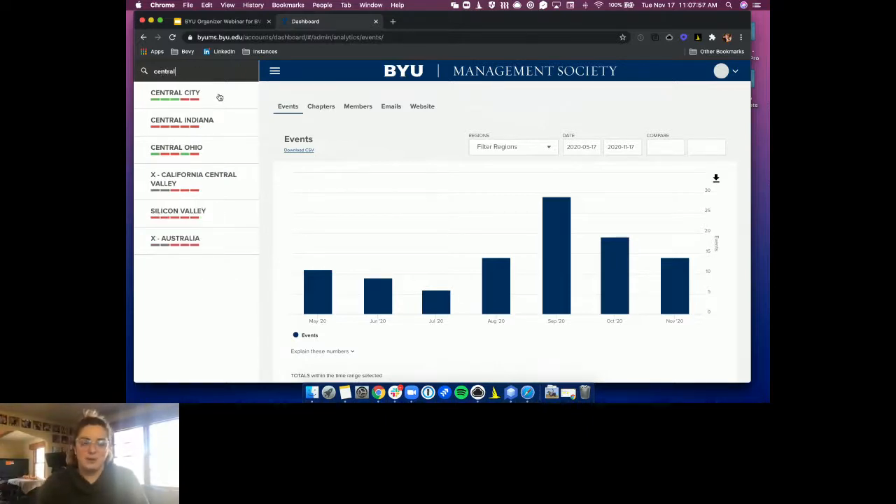
{"action": "left_click", "coordinate": [218, 99]}
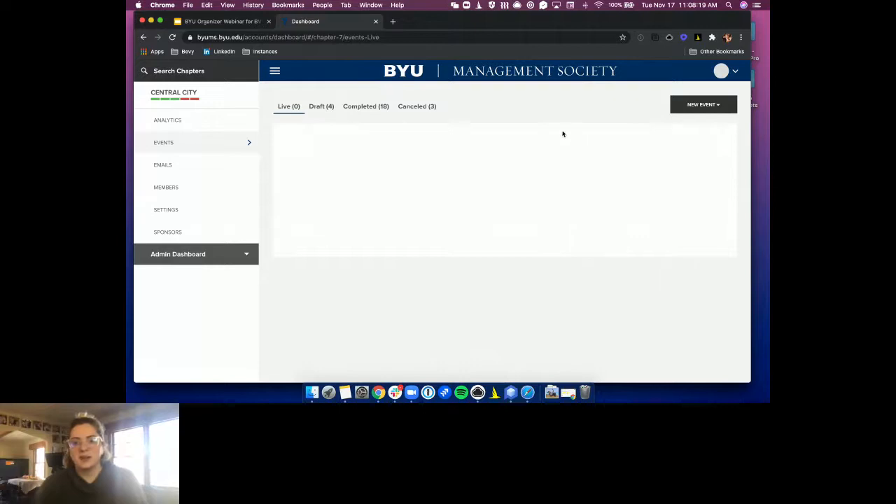
Create a new Virtual Event and title it 'Test for Webinar'
{"action": "left_click", "coordinate": [692, 105]}
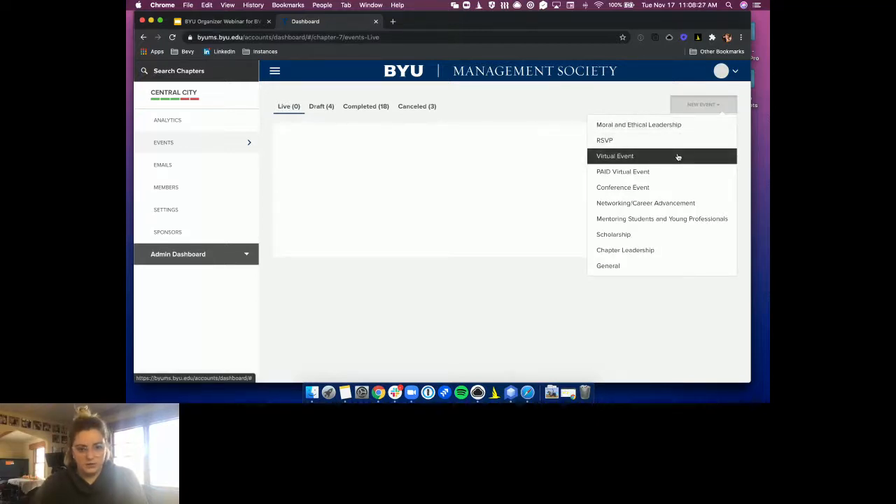
{"action": "left_click", "coordinate": [678, 157]}
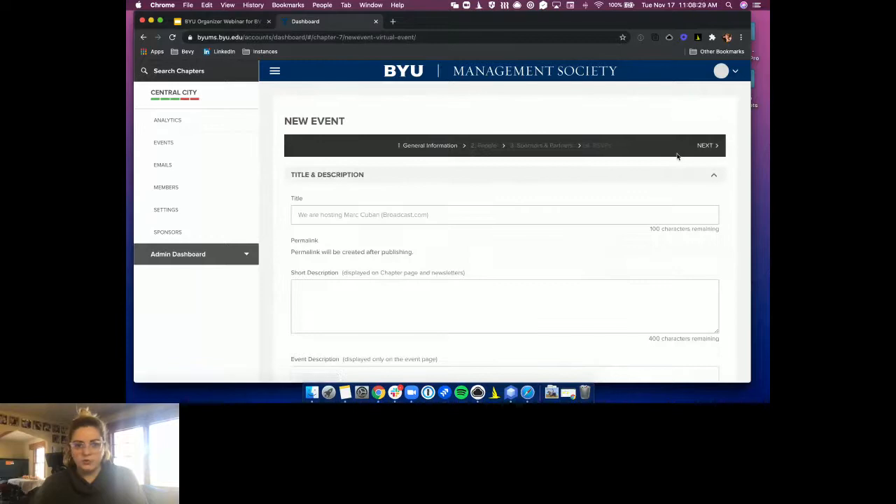
{"action": "left_click", "coordinate": [353, 219]}
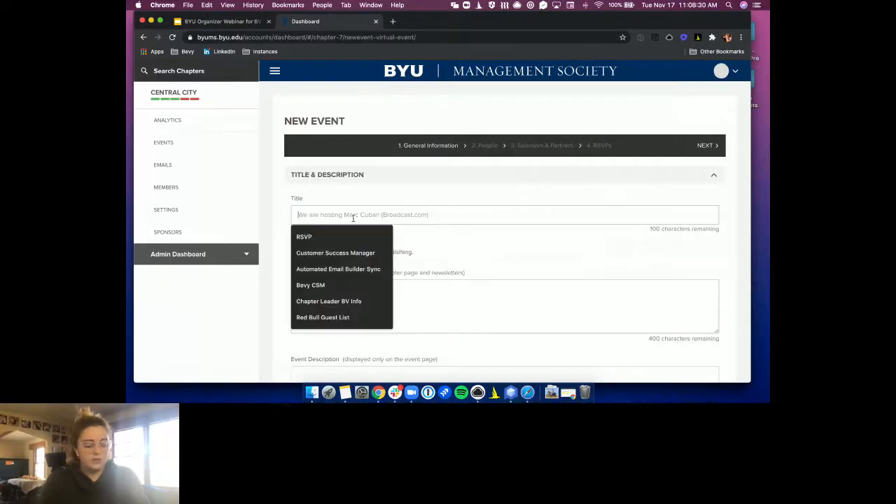
{"action": "type", "text": "Test for"}
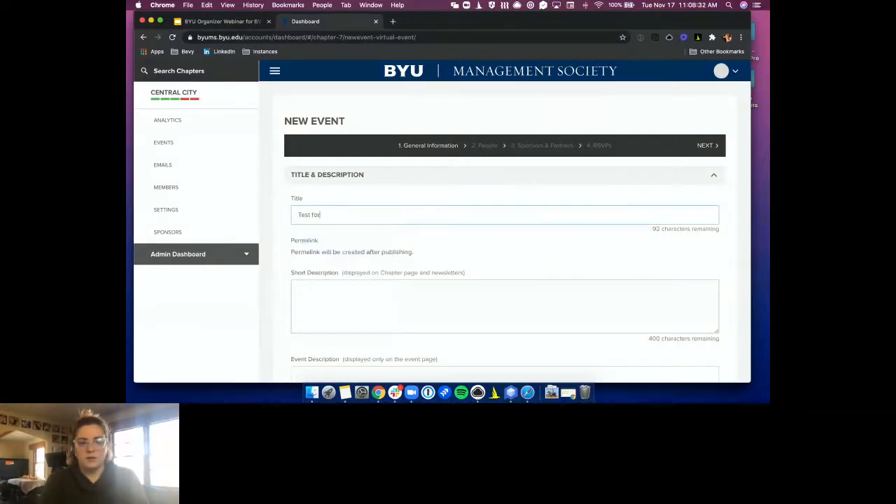
{"action": "type", "text": " Webinar"}
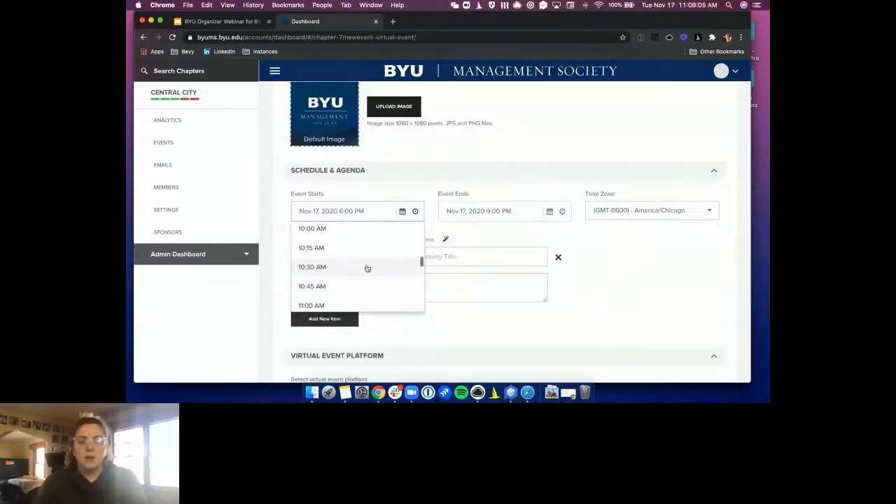
Set the event to start at 11:15 AM on Nov 17, 2020
{"action": "scroll", "coordinate": [366, 266], "scroll_direction": "down", "scroll_amount": 1}
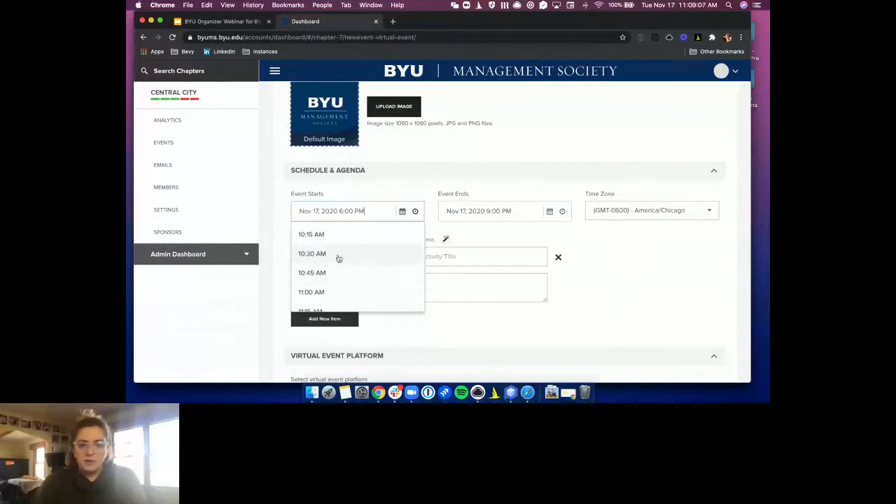
{"action": "scroll", "coordinate": [322, 292], "scroll_direction": "down", "scroll_amount": 1}
{"action": "left_click", "coordinate": [320, 287]}
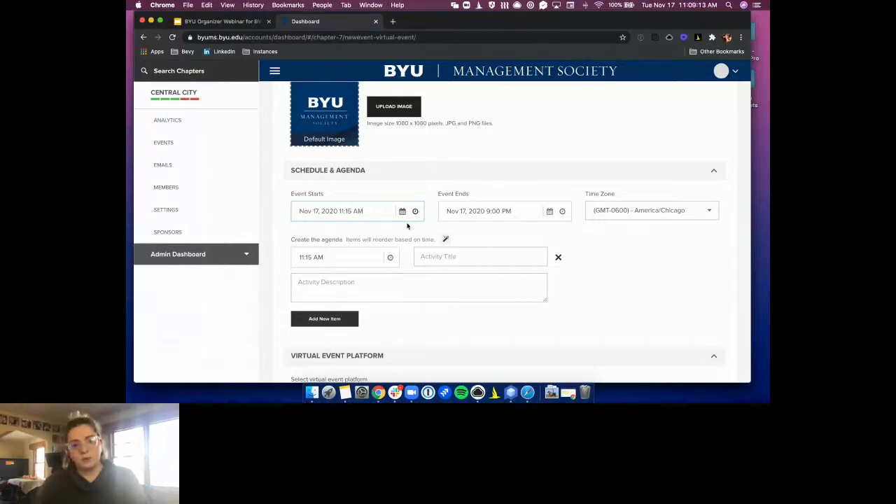
Choose Bevy Virtual as the virtual event platform
{"action": "scroll", "coordinate": [407, 226], "scroll_direction": "down", "scroll_amount": 5}
{"action": "left_click", "coordinate": [323, 172]}
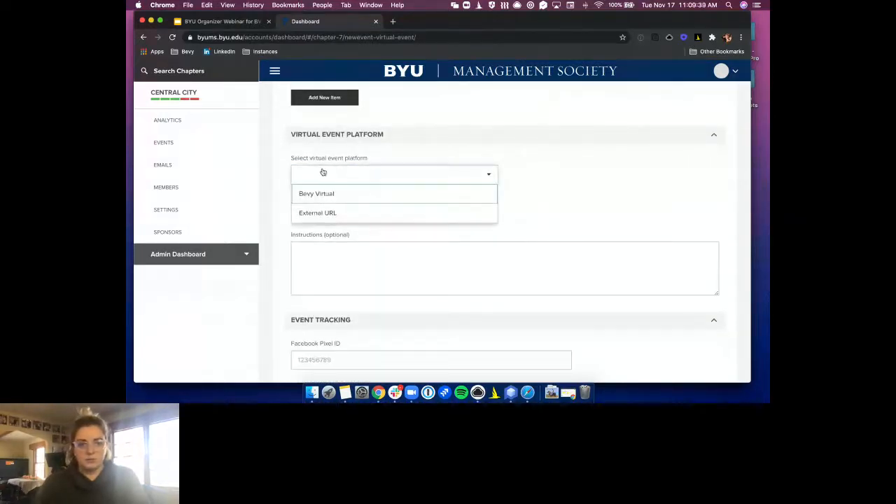
{"action": "left_click", "coordinate": [321, 194]}
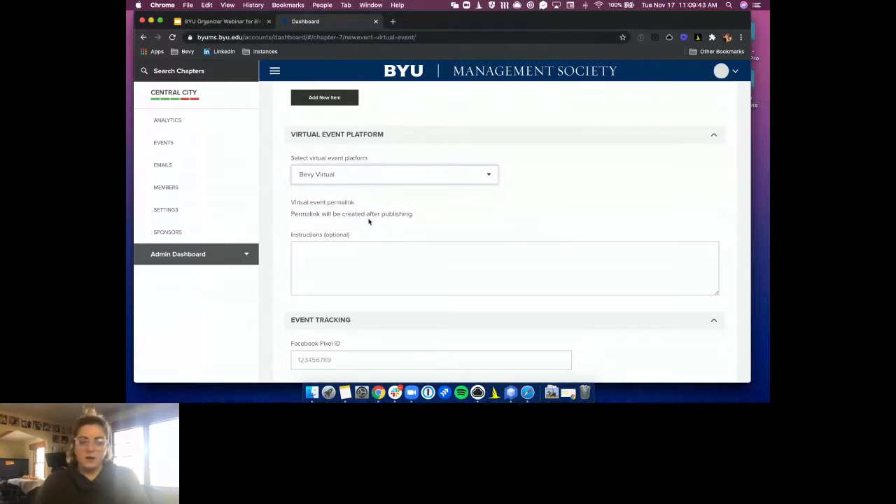
{"action": "scroll", "coordinate": [405, 227], "scroll_direction": "down", "scroll_amount": 1}
{"action": "scroll", "coordinate": [405, 226], "scroll_direction": "down", "scroll_amount": 3}
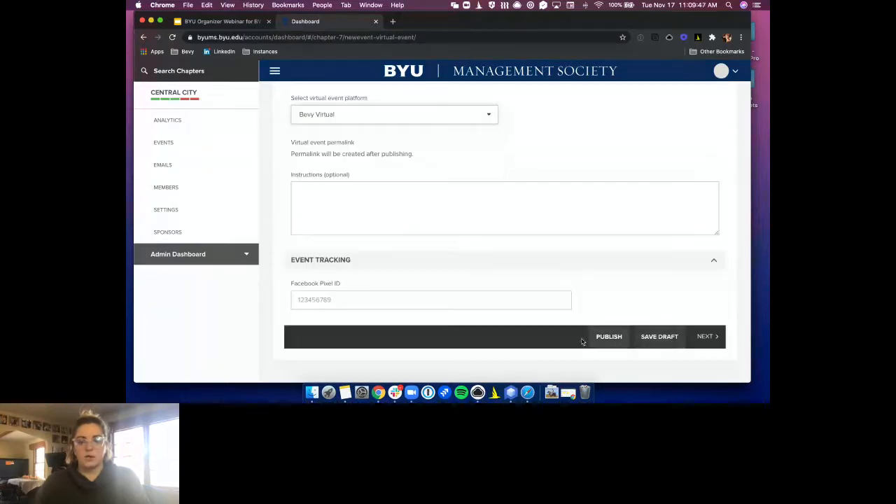
Advance past People and Sponsors & Partners to RSVPs, giving the ticket quantity 10
{"action": "left_click", "coordinate": [703, 337]}
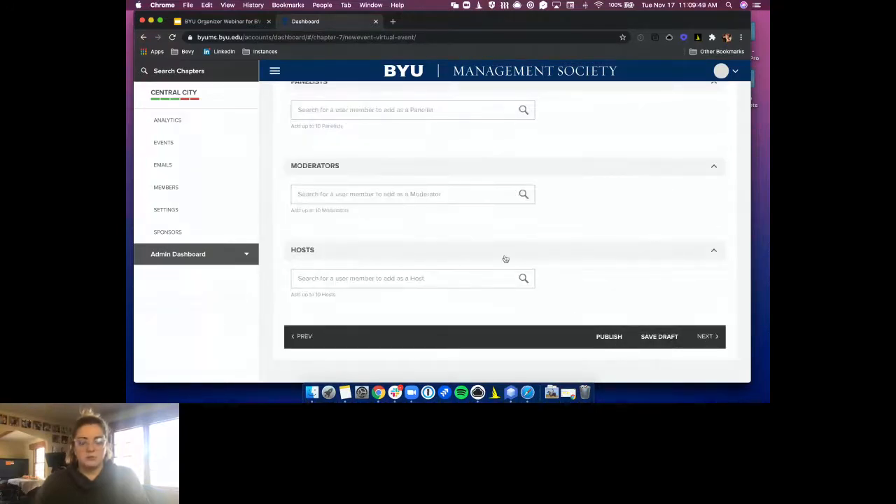
{"action": "scroll", "coordinate": [506, 258], "scroll_direction": "up", "scroll_amount": 4}
{"action": "scroll", "coordinate": [624, 264], "scroll_direction": "down", "scroll_amount": 3}
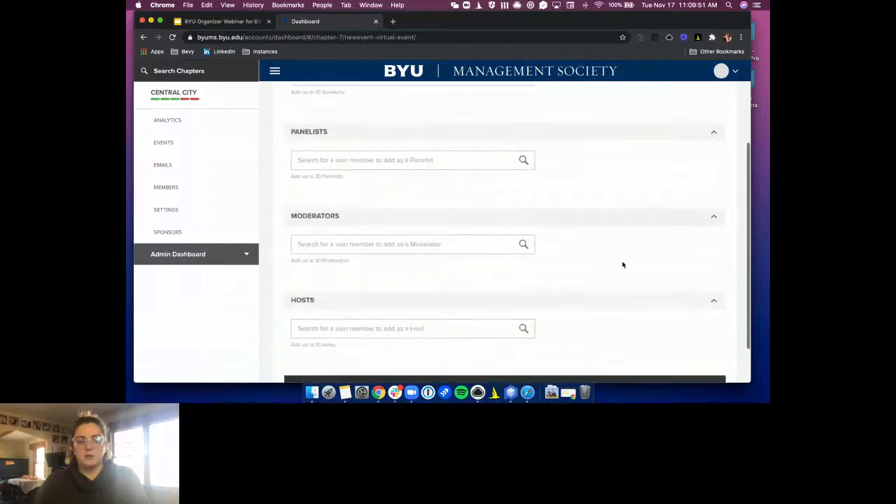
{"action": "scroll", "coordinate": [683, 330], "scroll_direction": "down", "scroll_amount": 2}
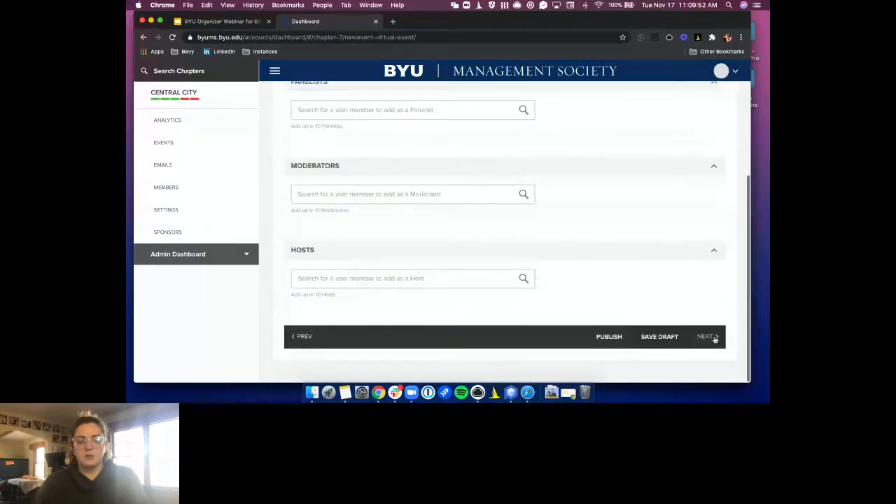
{"action": "left_click", "coordinate": [707, 337]}
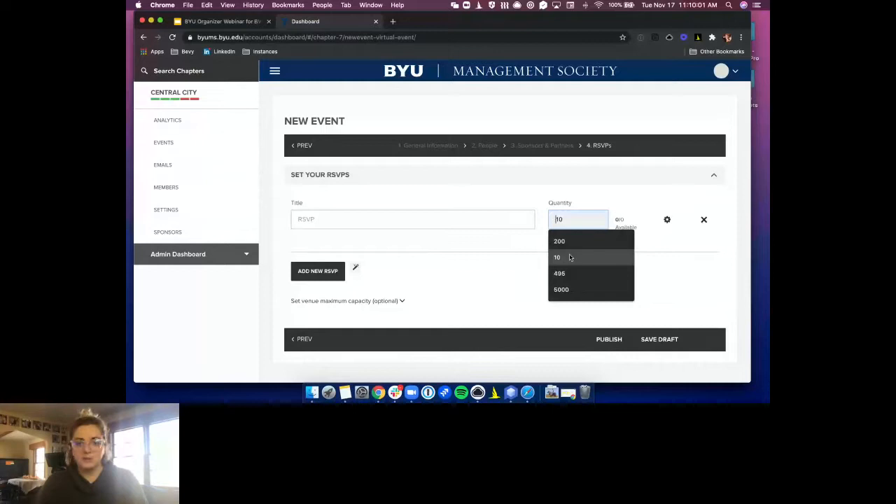
{"action": "left_click", "coordinate": [571, 256]}
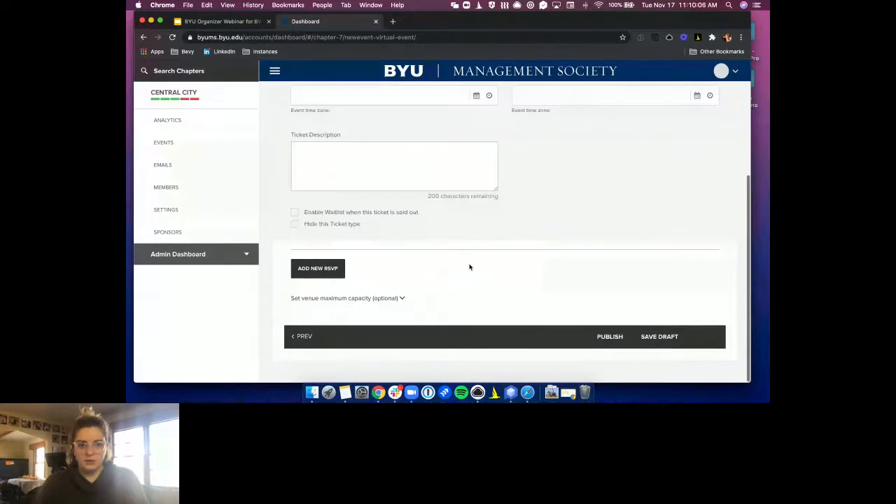
Name the ticket 'RSVP' using the suggested title
{"action": "scroll", "coordinate": [469, 266], "scroll_direction": "up", "scroll_amount": 3}
{"action": "left_click", "coordinate": [359, 155]}
{"action": "type", "text": "RSV"}
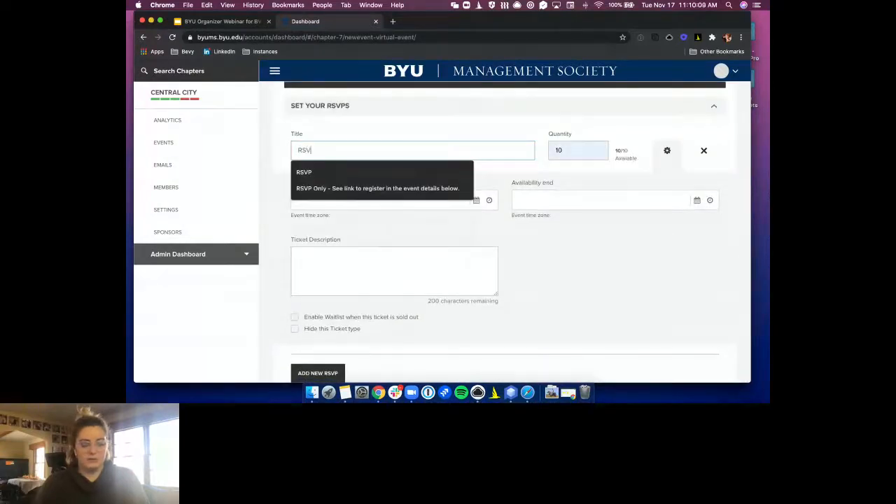
{"action": "left_click", "coordinate": [306, 173]}
Publish the event, confirm, and dismiss the success message
{"action": "scroll", "coordinate": [507, 207], "scroll_direction": "down", "scroll_amount": 3}
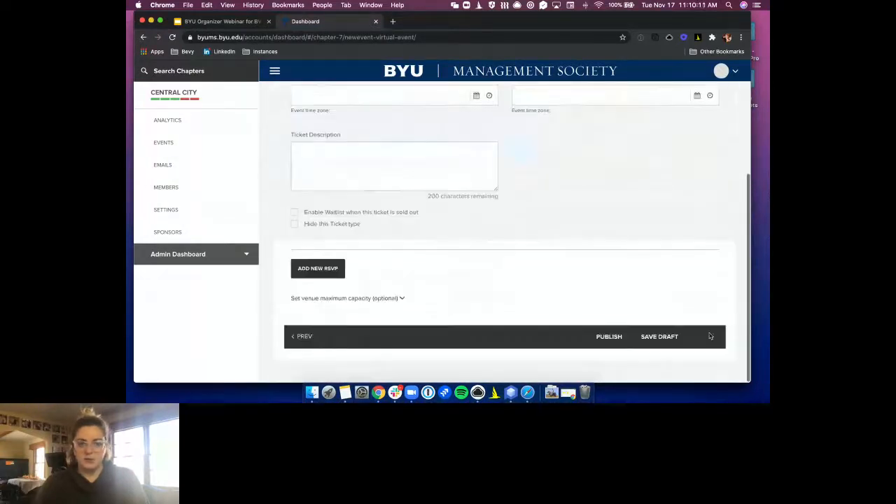
{"action": "left_click", "coordinate": [619, 346]}
{"action": "left_click", "coordinate": [457, 267]}
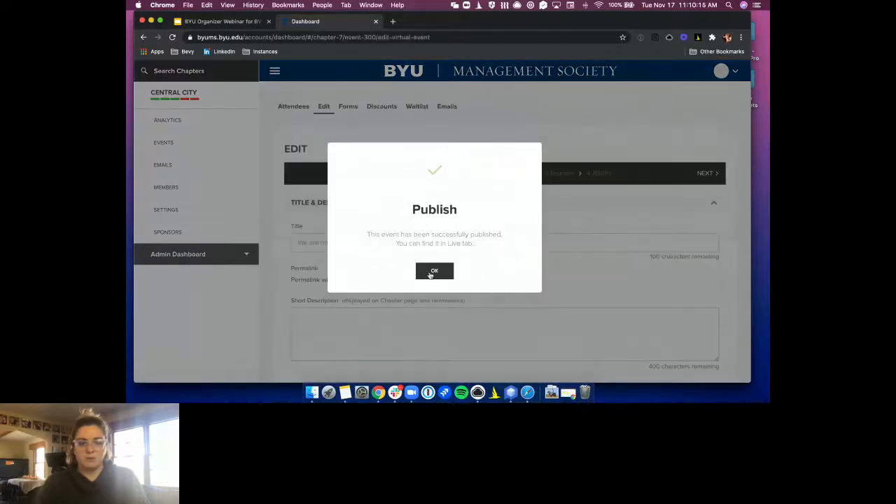
{"action": "left_click", "coordinate": [431, 275]}
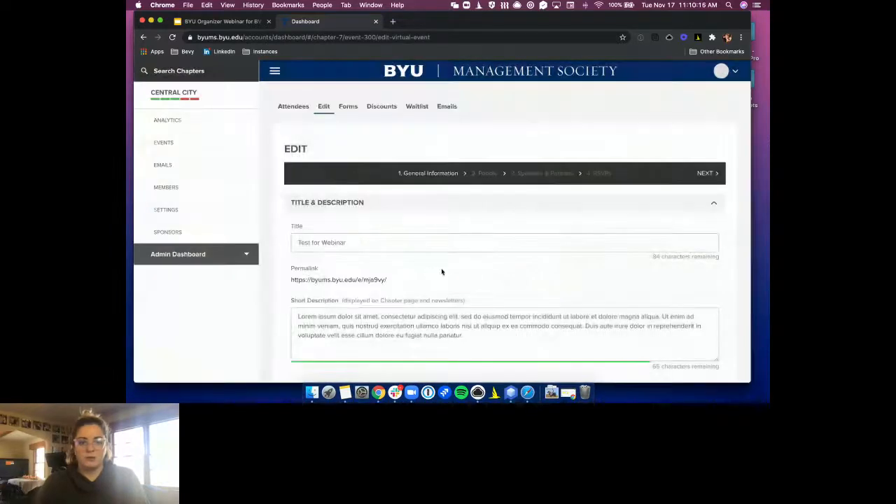
Open the event permalink in a new tab and scroll through its RSVP, agenda and organizers
{"action": "right_click", "coordinate": [308, 282]}
{"action": "left_click", "coordinate": [348, 260]}
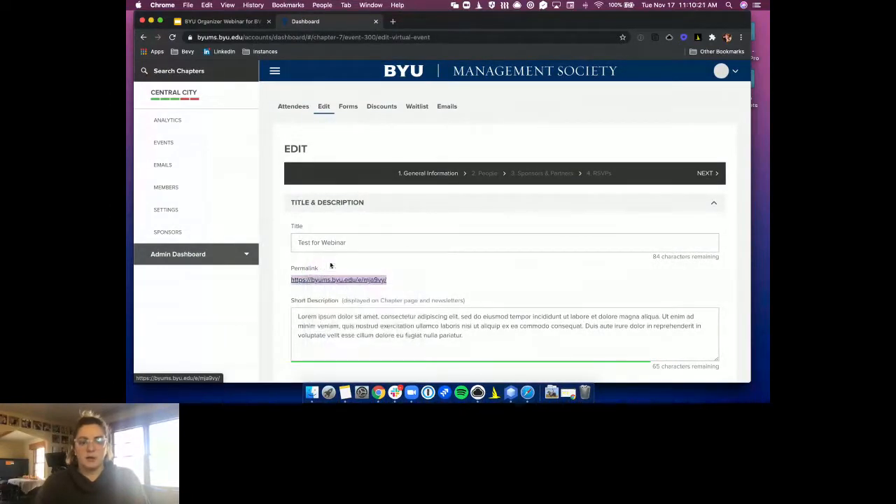
{"action": "left_click", "coordinate": [438, 21]}
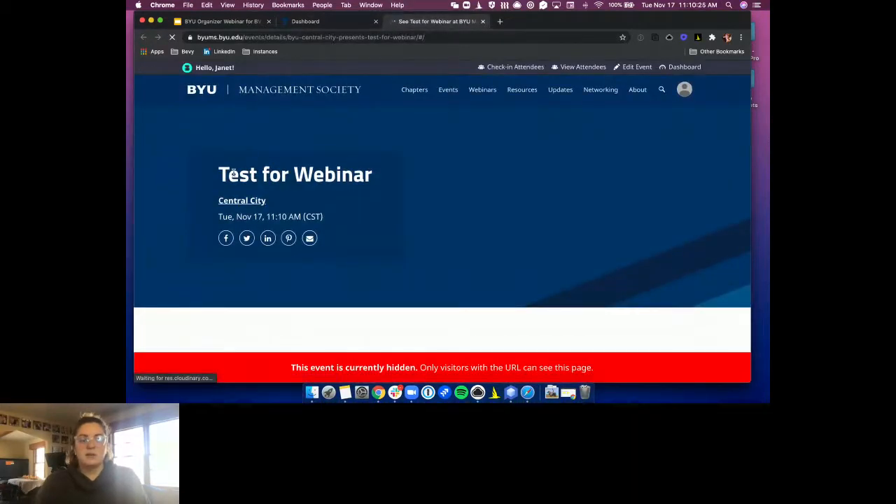
{"action": "scroll", "coordinate": [464, 248], "scroll_direction": "down", "scroll_amount": 4}
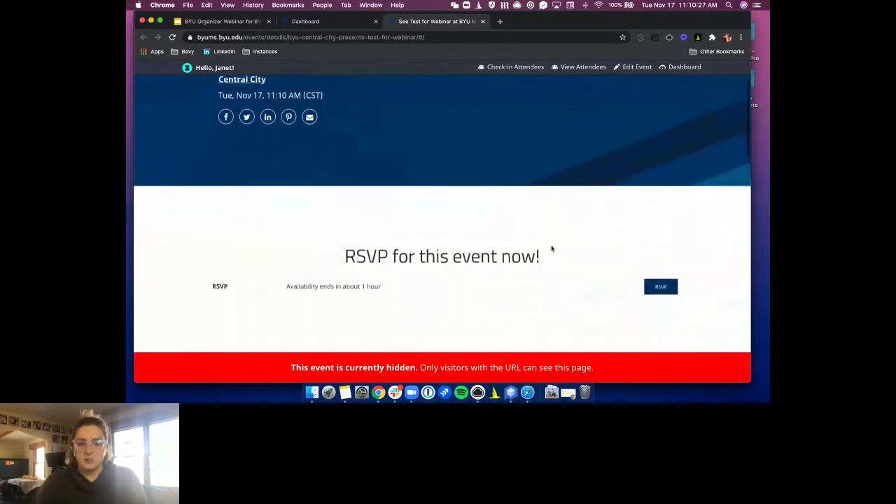
{"action": "scroll", "coordinate": [552, 249], "scroll_direction": "down", "scroll_amount": 6}
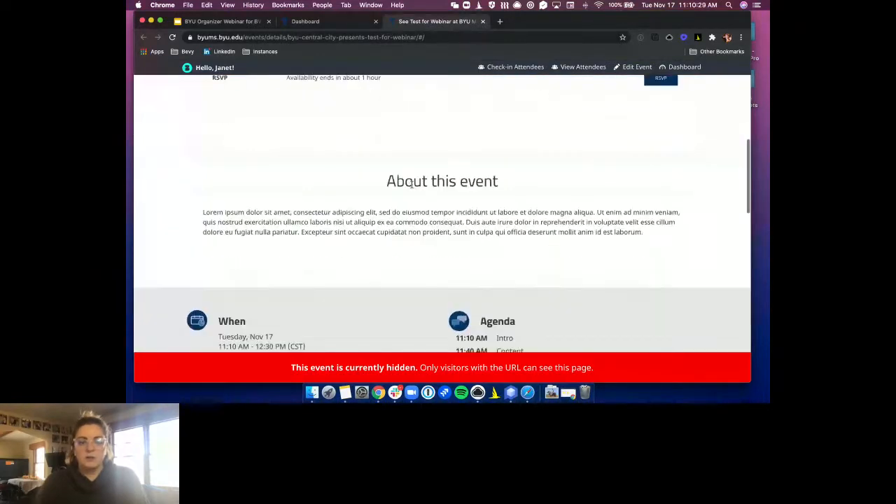
{"action": "scroll", "coordinate": [452, 256], "scroll_direction": "down", "scroll_amount": 3}
{"action": "scroll", "coordinate": [543, 268], "scroll_direction": "down", "scroll_amount": 4}
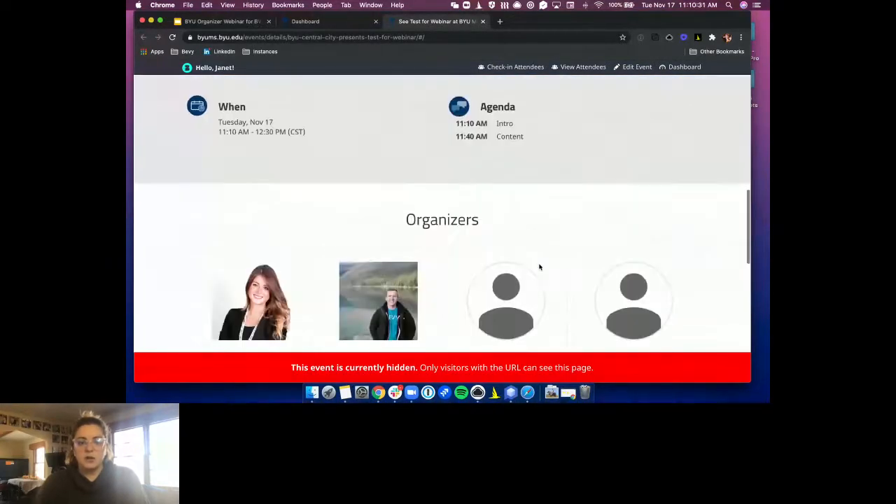
{"action": "scroll", "coordinate": [539, 267], "scroll_direction": "down", "scroll_amount": 6}
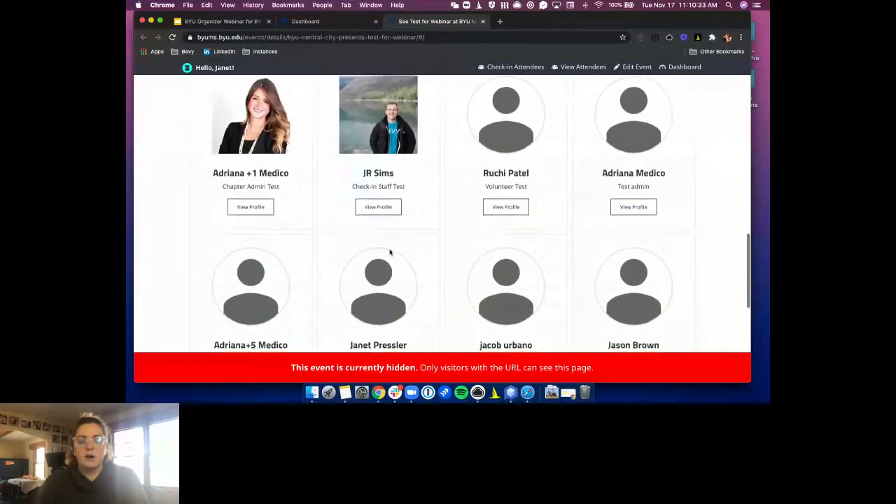
{"action": "scroll", "coordinate": [546, 212], "scroll_direction": "up", "scroll_amount": 15}
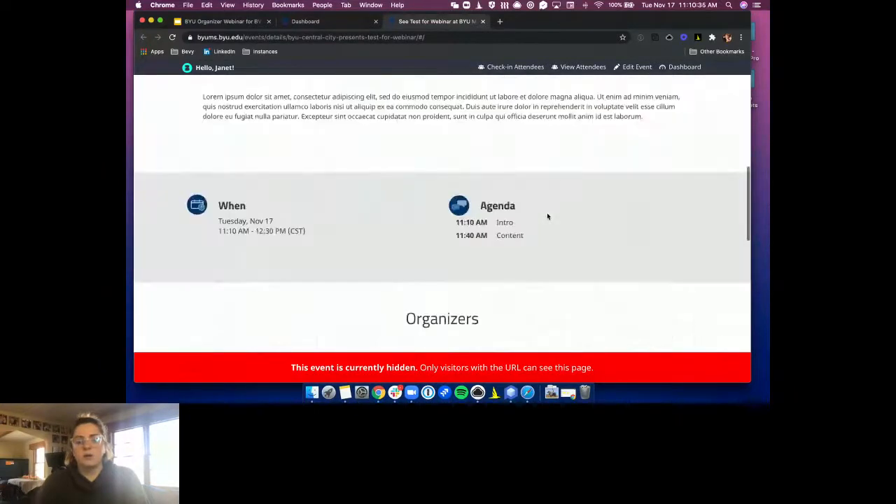
{"action": "scroll", "coordinate": [543, 219], "scroll_direction": "down", "scroll_amount": 5}
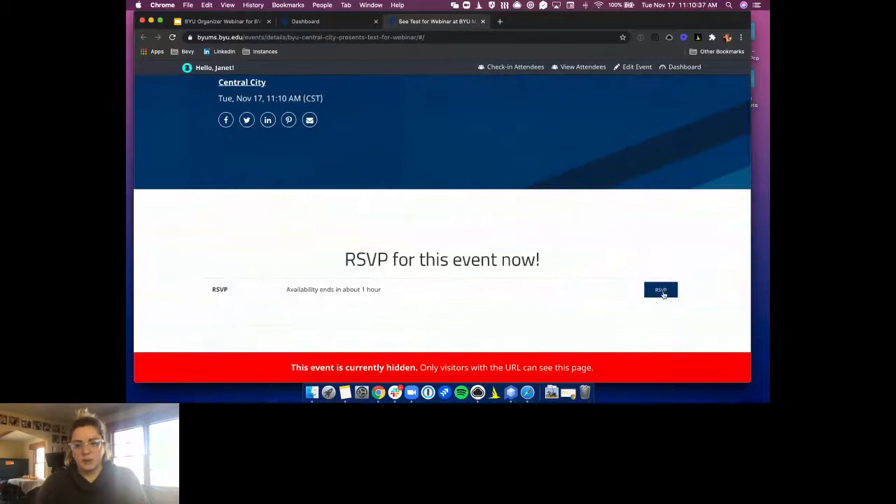
RSVP to Test for Webinar by submitting the prefilled attendee information
{"action": "left_click", "coordinate": [661, 291]}
{"action": "scroll", "coordinate": [557, 287], "scroll_direction": "down", "scroll_amount": 3}
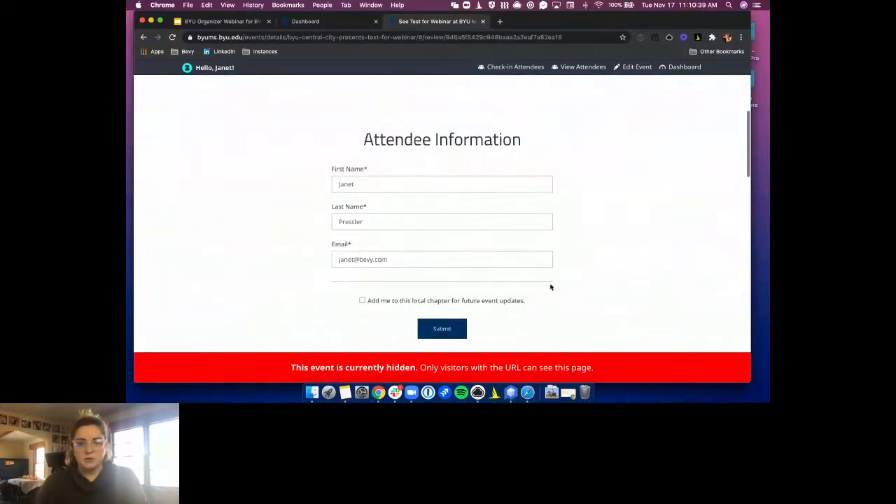
{"action": "scroll", "coordinate": [452, 326], "scroll_direction": "down", "scroll_amount": 1}
{"action": "left_click", "coordinate": [447, 306]}
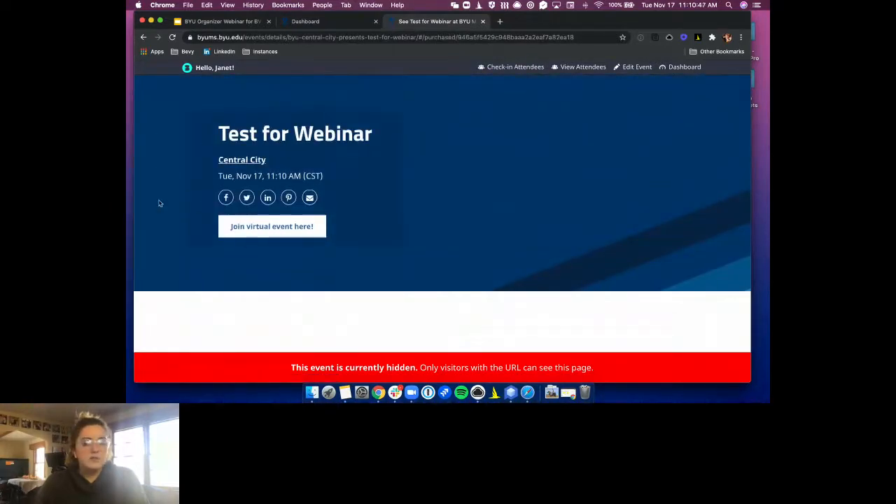
Join the Test for Webinar virtual session from the event page's join link
{"action": "left_click", "coordinate": [280, 229]}
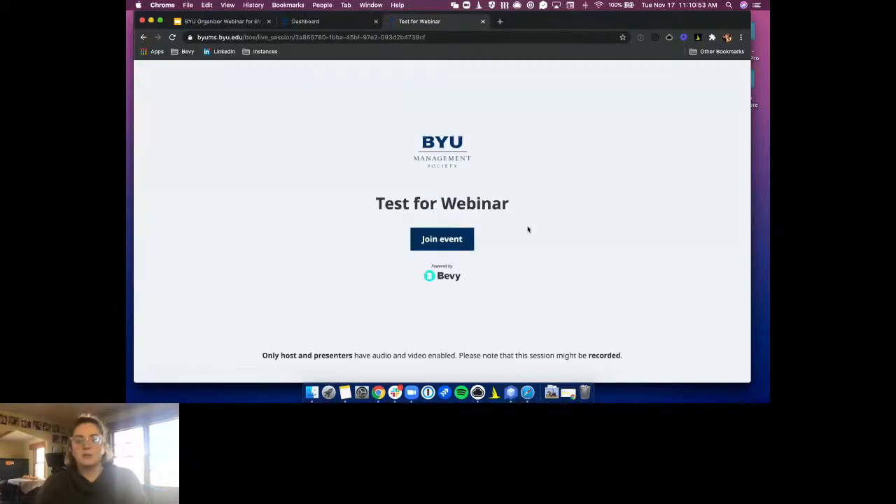
{"action": "left_click", "coordinate": [448, 245]}
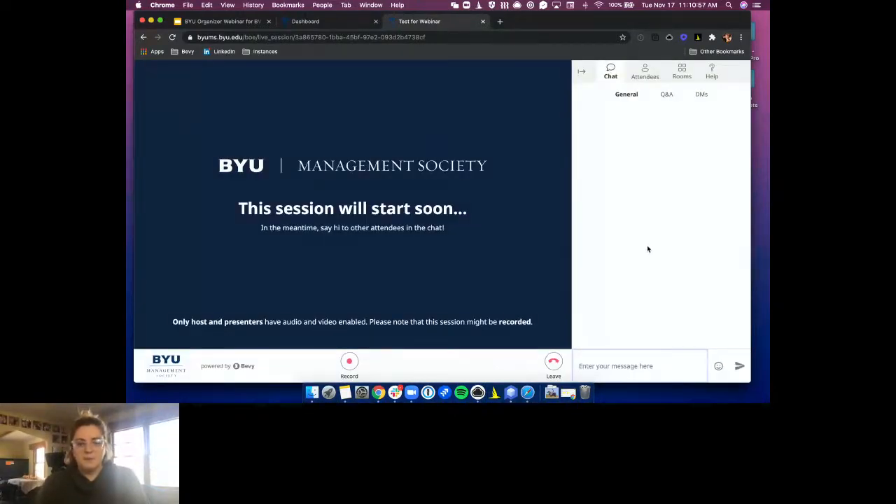
Skip presenter mode, then post 'Hey 😎' and an attendee @-mention with 'inception' in General chat
{"action": "left_click", "coordinate": [325, 311]}
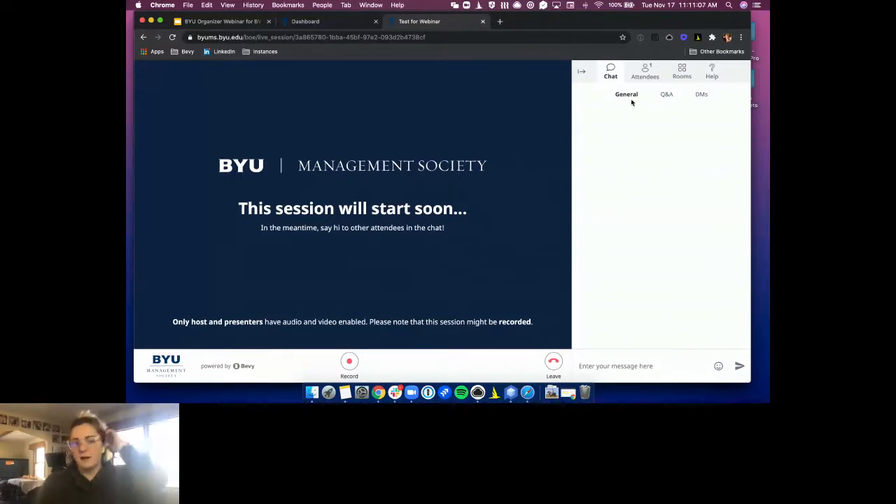
{"action": "left_click", "coordinate": [649, 365]}
{"action": "type", "text": "Hey :"}
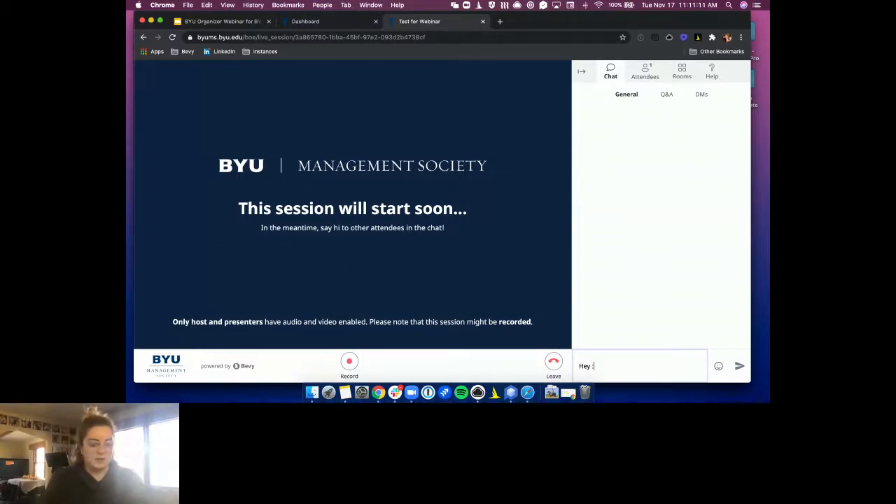
{"action": "type", "text": "sung"}
{"action": "key", "text": "Return"}
{"action": "key", "text": "Return"}
{"action": "type", "text": "@ja"}
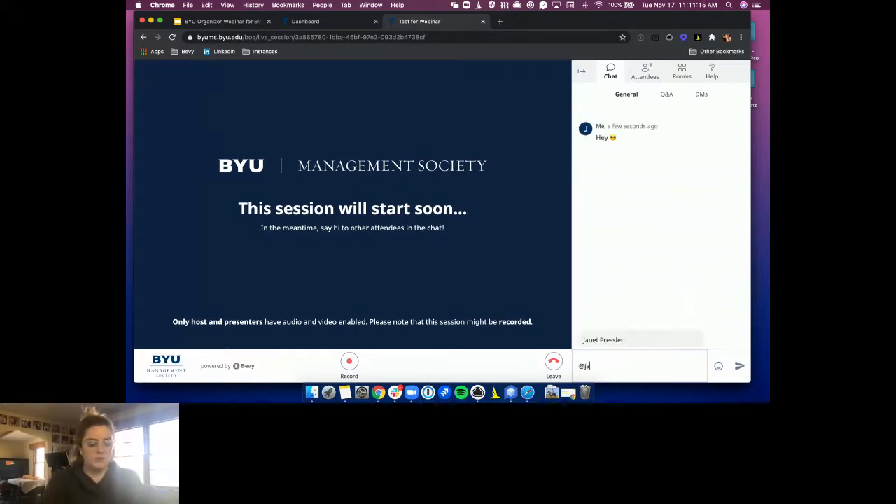
{"action": "type", "text": "net"}
{"action": "key", "text": "Return"}
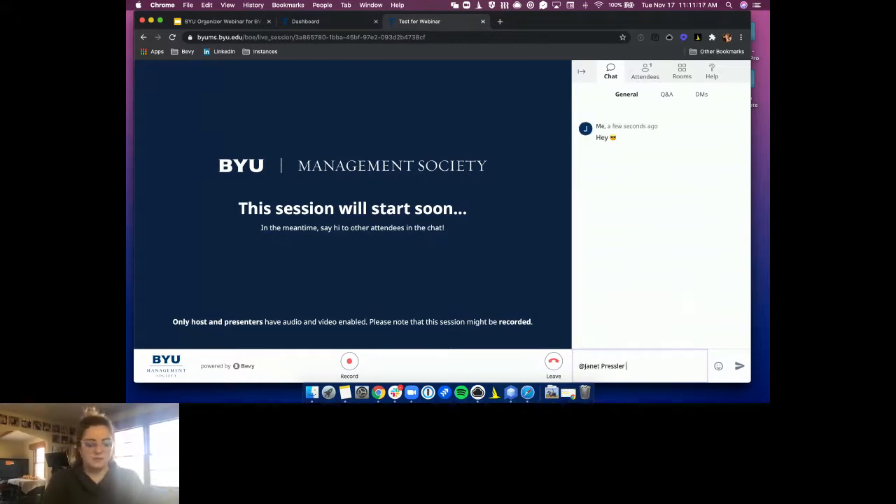
{"action": "type", "text": "inception"}
{"action": "key", "text": "Return"}
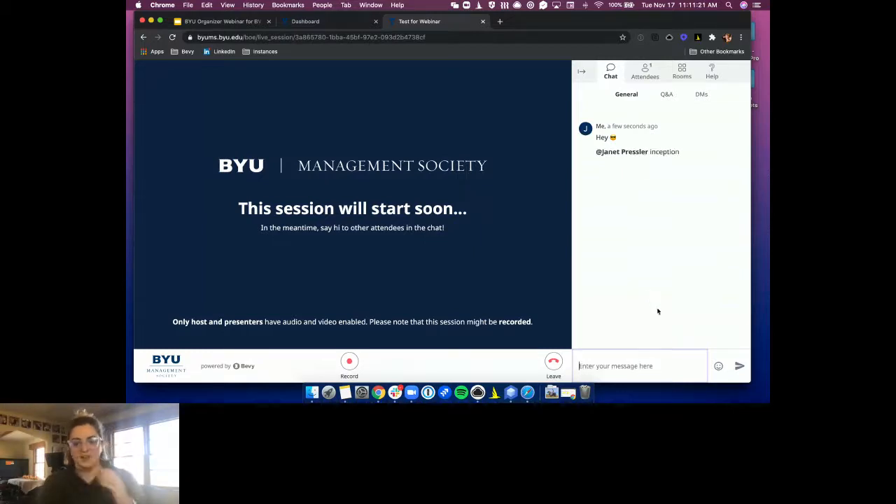
Post the question 'Question about Bevy virtua' in the session's Q&A panel
{"action": "left_click", "coordinate": [664, 98]}
{"action": "left_click", "coordinate": [662, 206]}
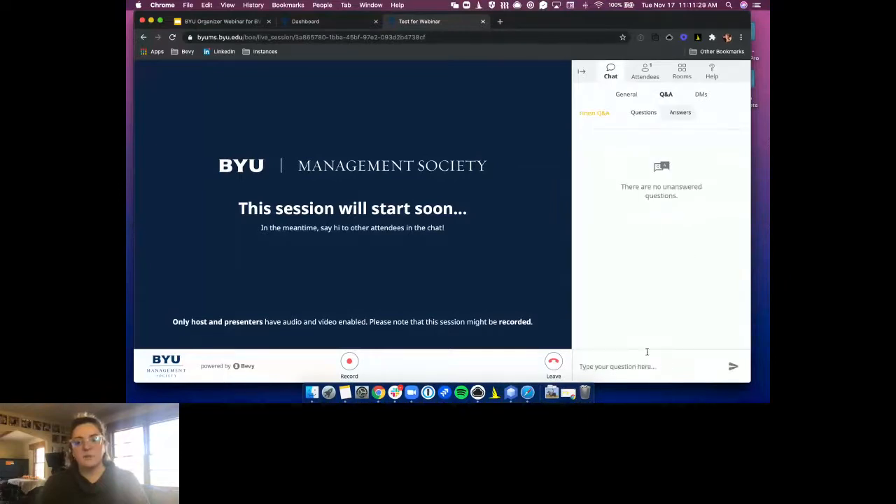
{"action": "left_click", "coordinate": [621, 363]}
{"action": "type", "text": "Th"}
{"action": "key", "text": "BackSpace"}
{"action": "key", "text": "BackSpace"}
{"action": "key", "text": "BackSpace"}
{"action": "type", "text": "Question about BEvy"}
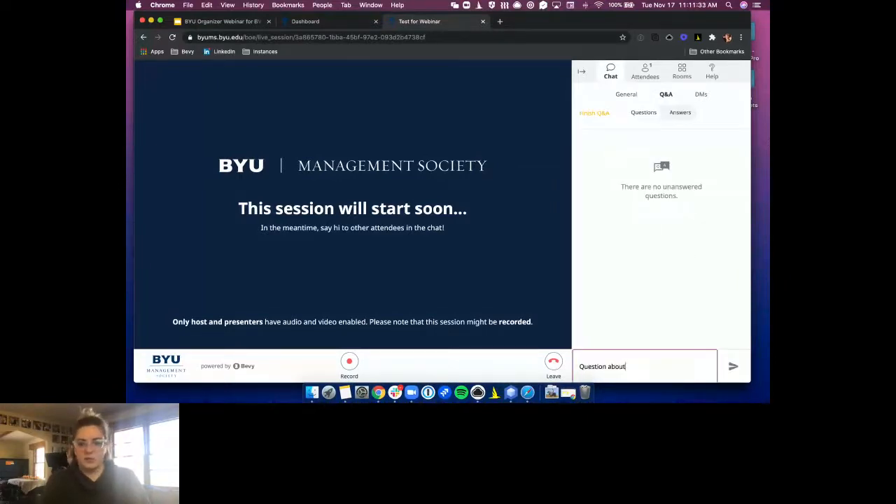
{"action": "key", "text": "BackSpace"}
{"action": "key", "text": "BackSpace"}
{"action": "type", "text": "evy virtua"}
{"action": "key", "text": "Return"}
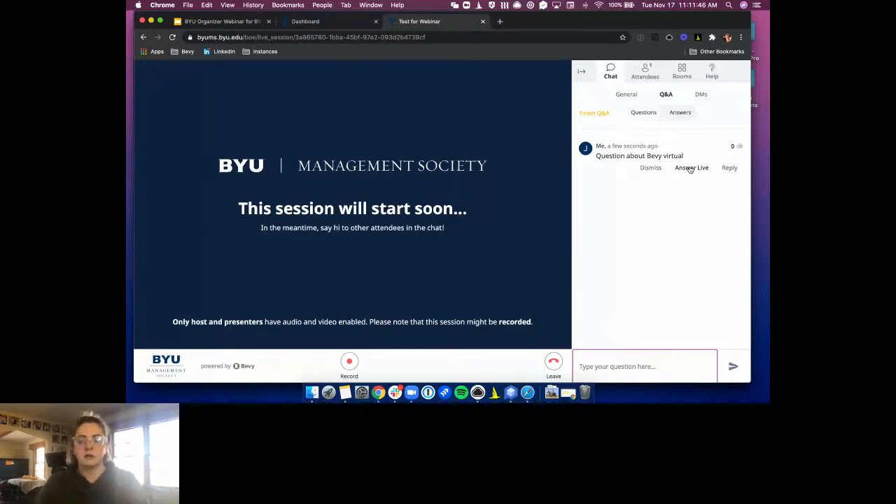
Start a reply to the Bevy virtual question and leave it with one upvote
{"action": "left_click", "coordinate": [730, 168]}
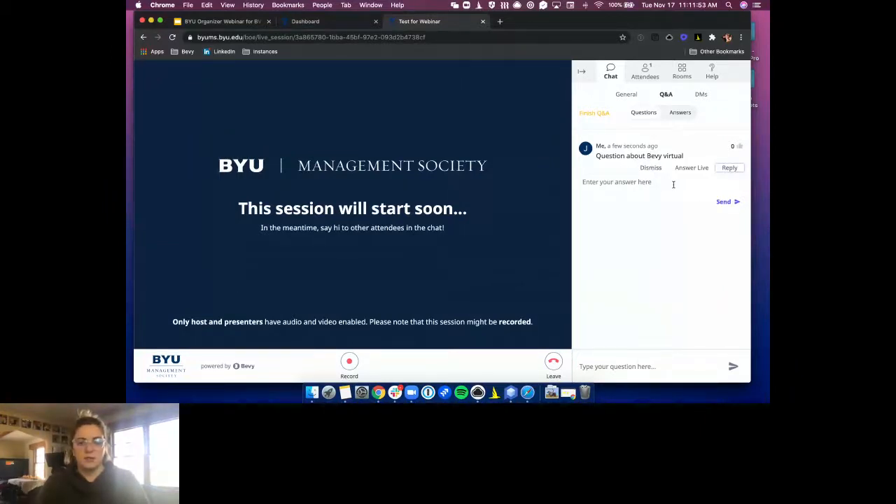
{"action": "left_click", "coordinate": [739, 147]}
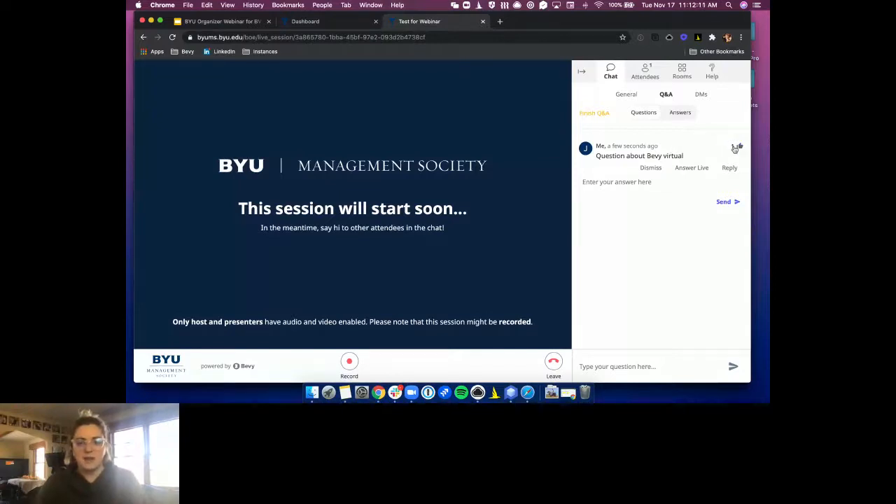
{"action": "left_click", "coordinate": [737, 148]}
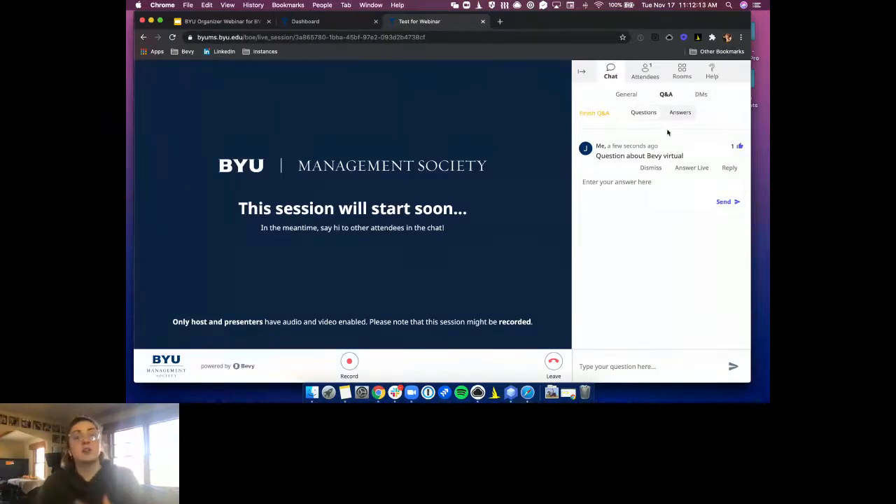
Glance at the DMs list, return to Q&A, then show the host-only Attendees list
{"action": "left_click", "coordinate": [701, 96]}
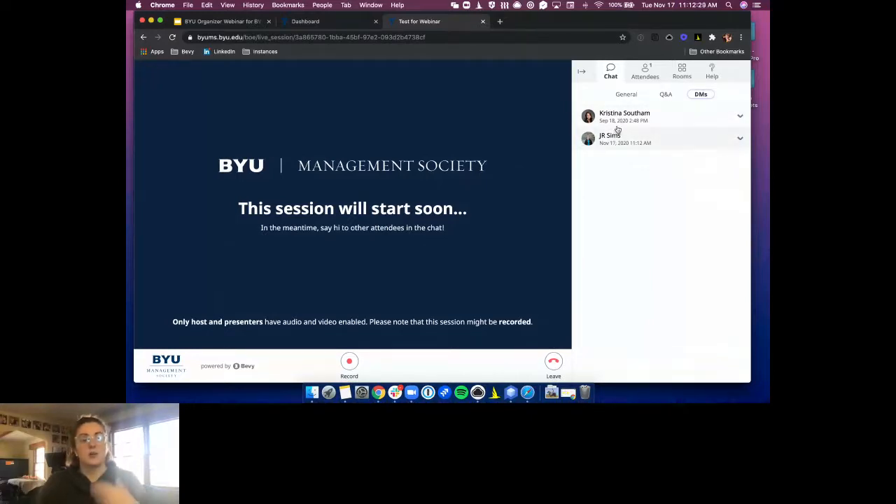
{"action": "left_click", "coordinate": [666, 95]}
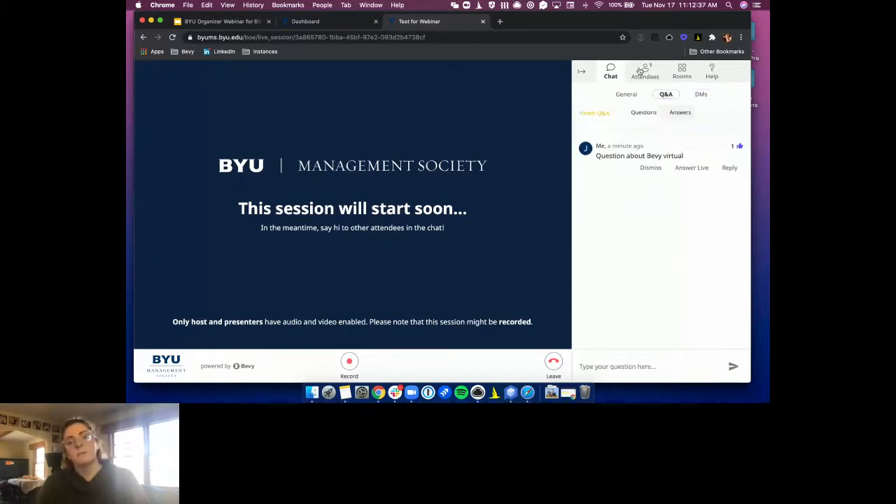
{"action": "left_click", "coordinate": [645, 76]}
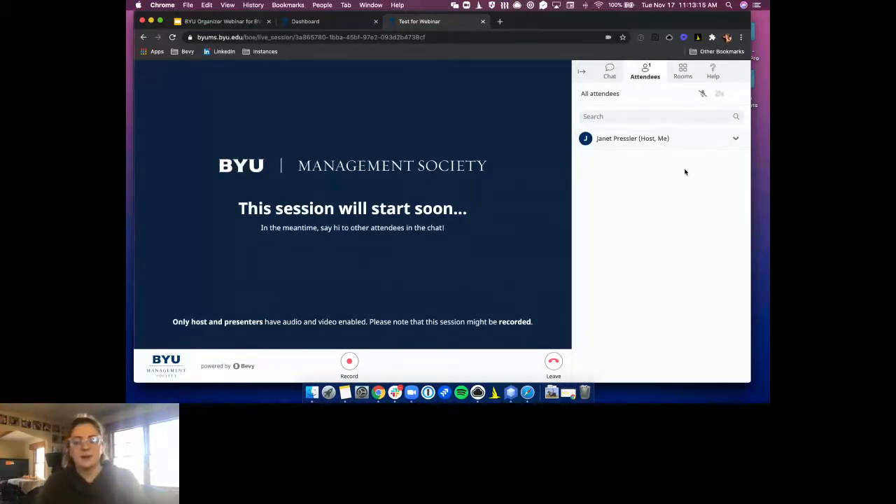
Expand and collapse the host's attendee row, then show the breakout Rooms settings
{"action": "left_click", "coordinate": [736, 138]}
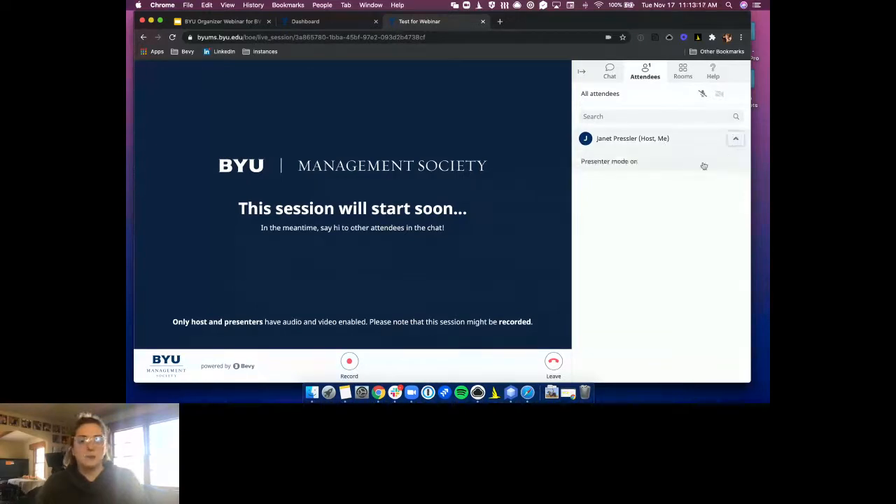
{"action": "left_click", "coordinate": [735, 139]}
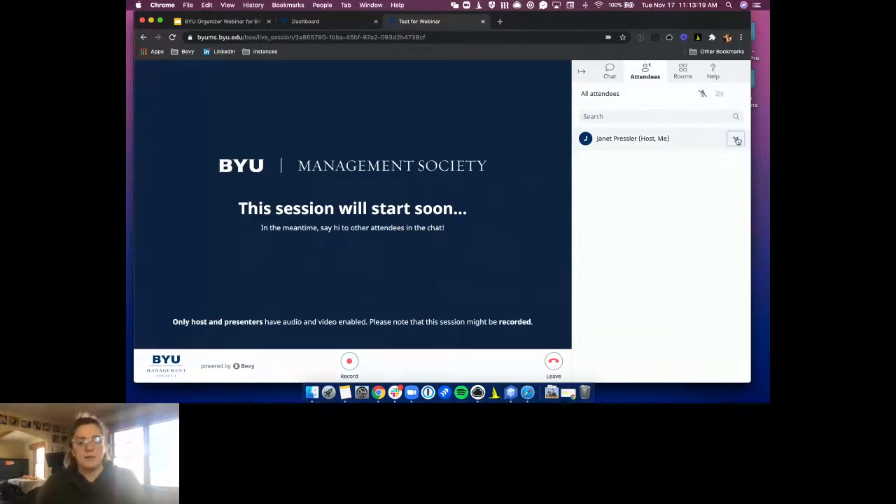
{"action": "left_click", "coordinate": [682, 72]}
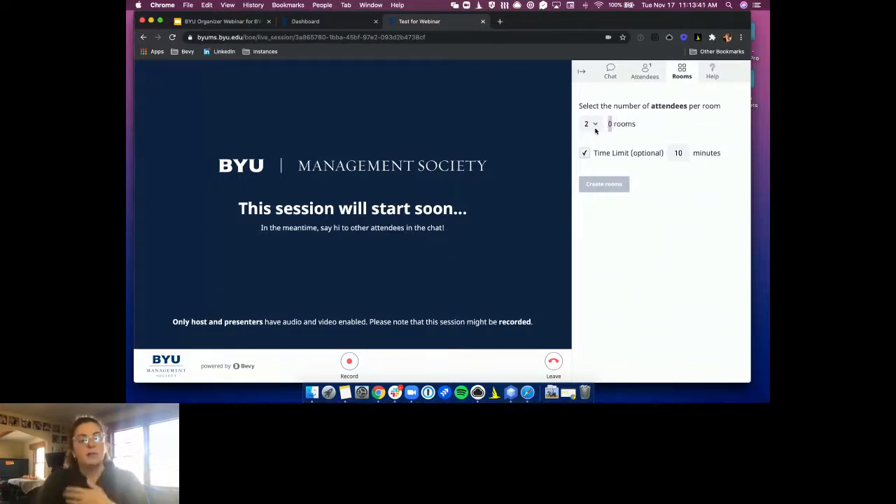
Highlight the 10-minute room time limit, then bring up the Help panel
{"action": "left_click_drag", "start_coordinate": [684, 152], "coordinate": [670, 152]}
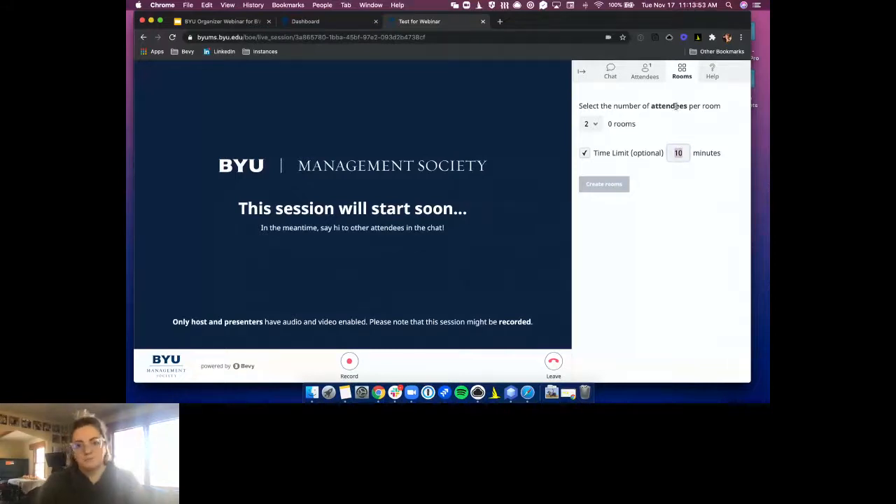
{"action": "left_click", "coordinate": [712, 71]}
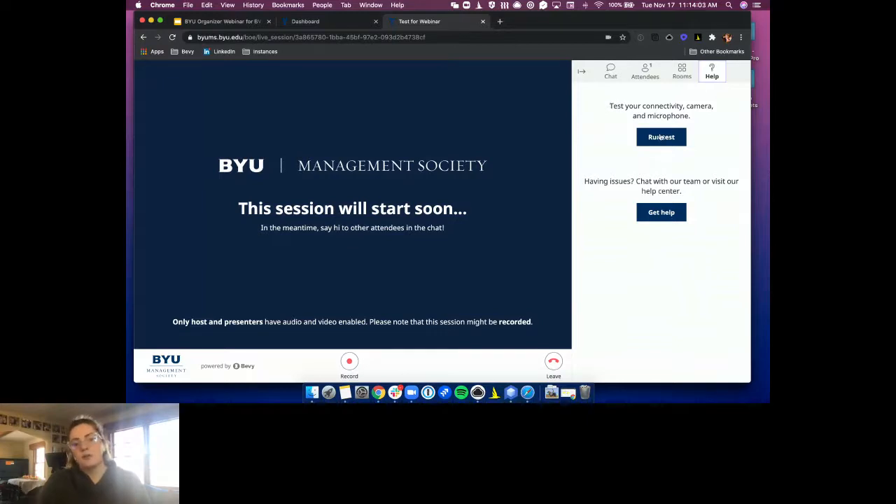
Browse the help center's Answers and Ask sections, close it, and return to General chat
{"action": "left_click", "coordinate": [654, 219]}
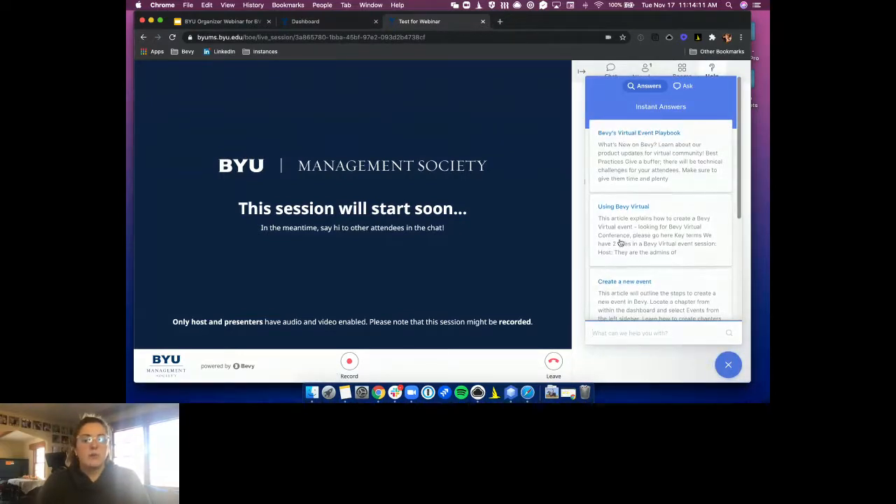
{"action": "scroll", "coordinate": [651, 222], "scroll_direction": "down", "scroll_amount": 2}
{"action": "scroll", "coordinate": [657, 221], "scroll_direction": "down", "scroll_amount": 1}
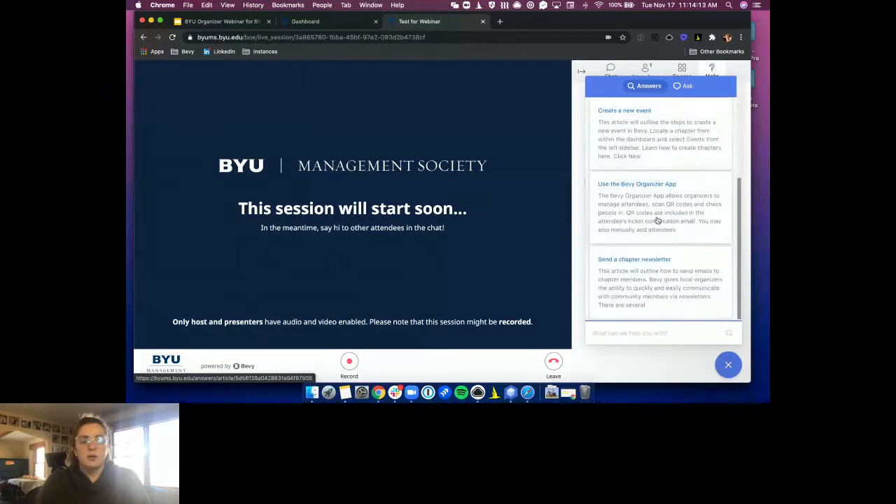
{"action": "scroll", "coordinate": [656, 221], "scroll_direction": "up", "scroll_amount": 5}
{"action": "left_click", "coordinate": [687, 86]}
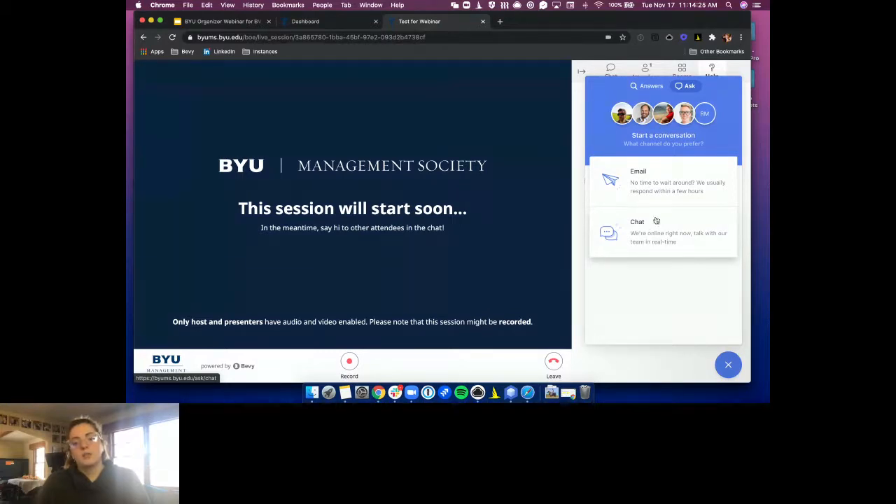
{"action": "left_click", "coordinate": [651, 86]}
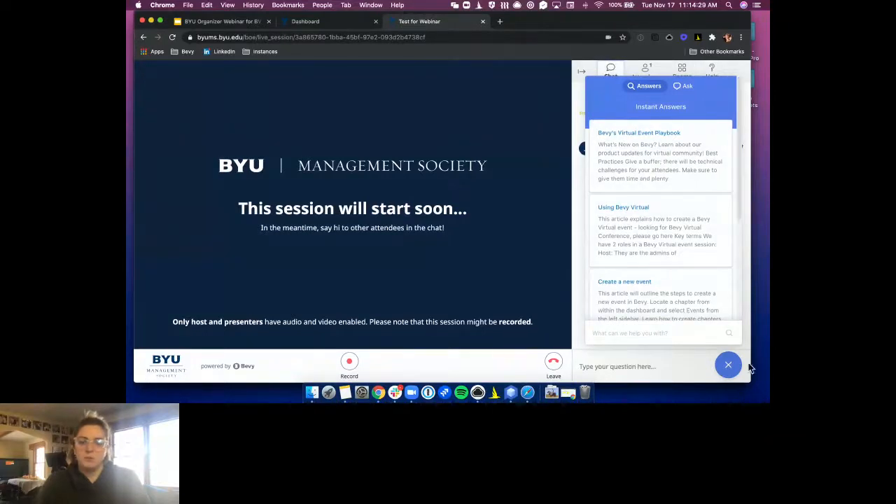
{"action": "left_click", "coordinate": [729, 365]}
{"action": "left_click", "coordinate": [627, 96]}
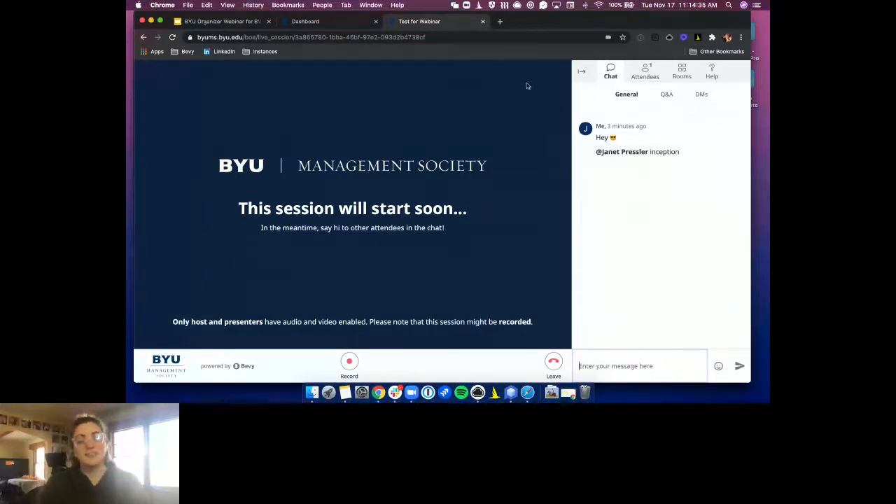
Leave the event without ending it, advance Google Slides to the Q&A slide, and show Mission Control
{"action": "left_click", "coordinate": [554, 363]}
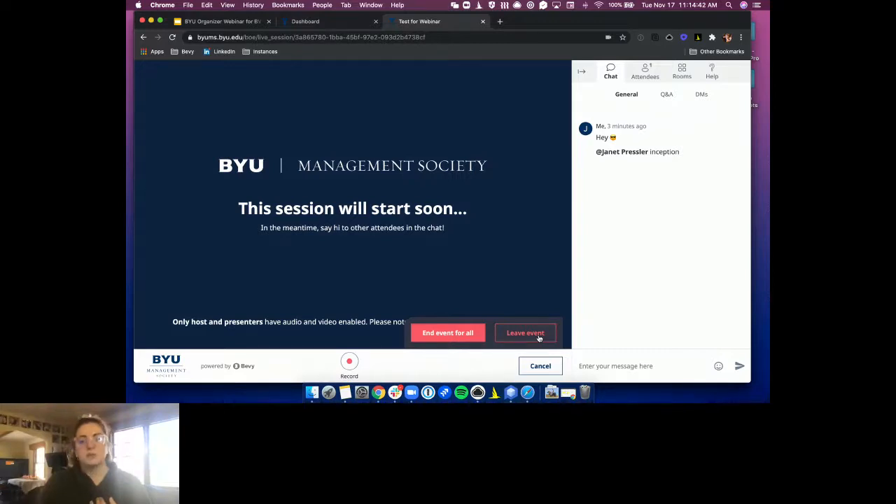
{"action": "left_click", "coordinate": [538, 336]}
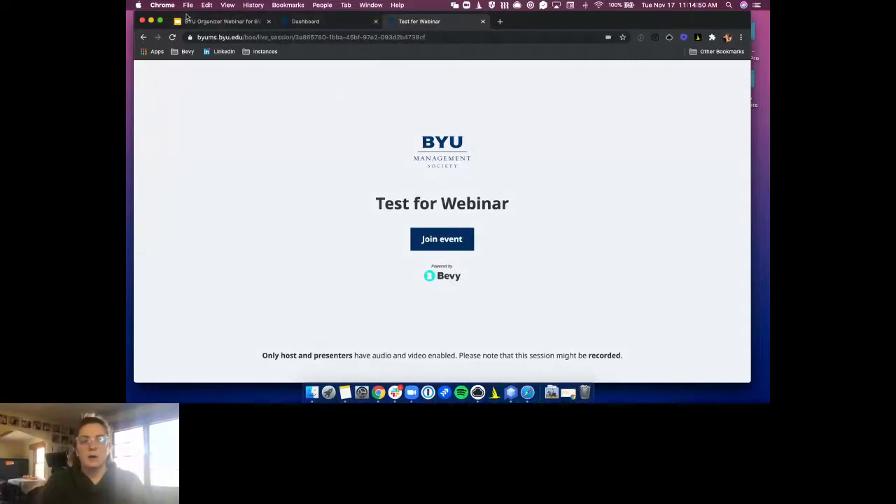
{"action": "left_click", "coordinate": [246, 27]}
{"action": "left_click", "coordinate": [360, 197]}
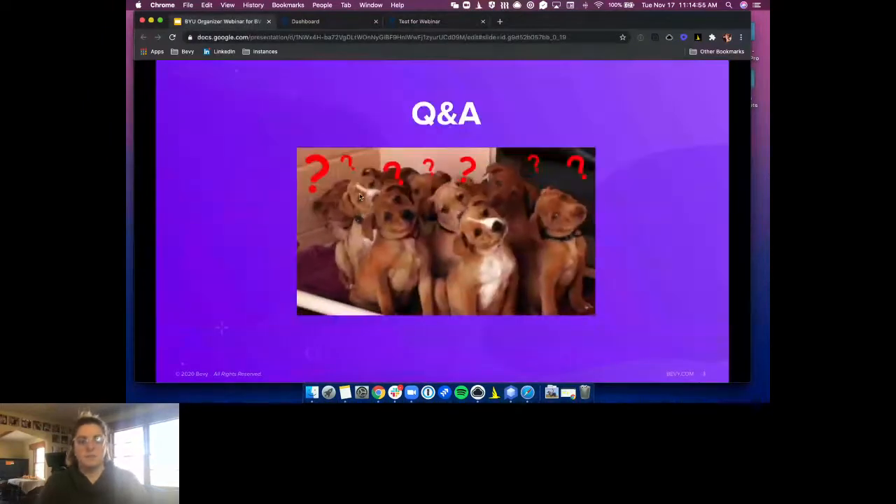
{"action": "key", "text": "ctrl+Up"}
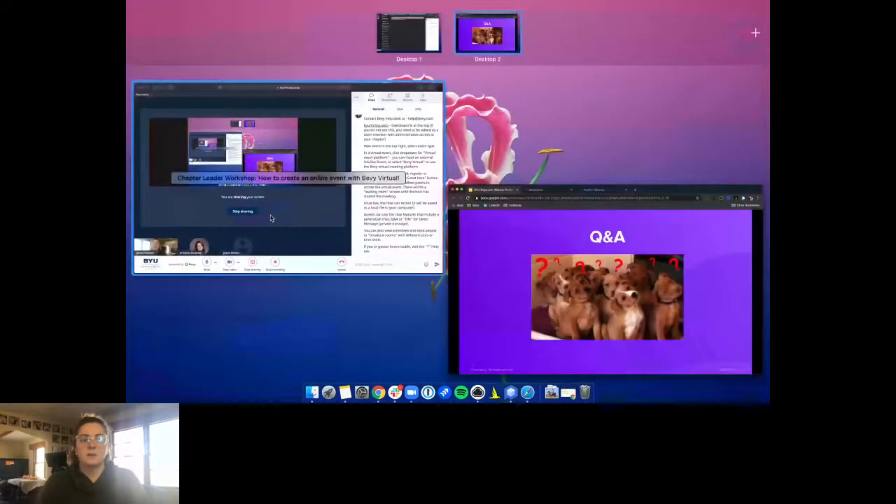
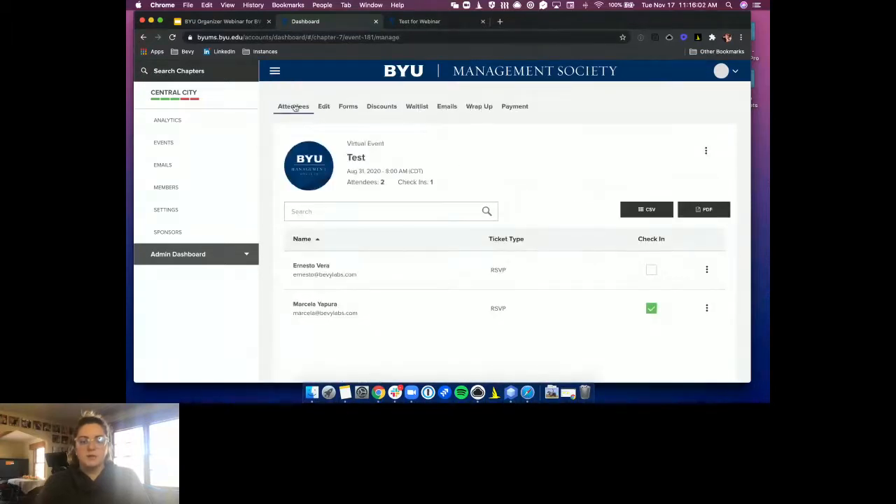
Open the Wrap Up page of the Test event's dashboard
{"action": "left_click", "coordinate": [479, 107]}
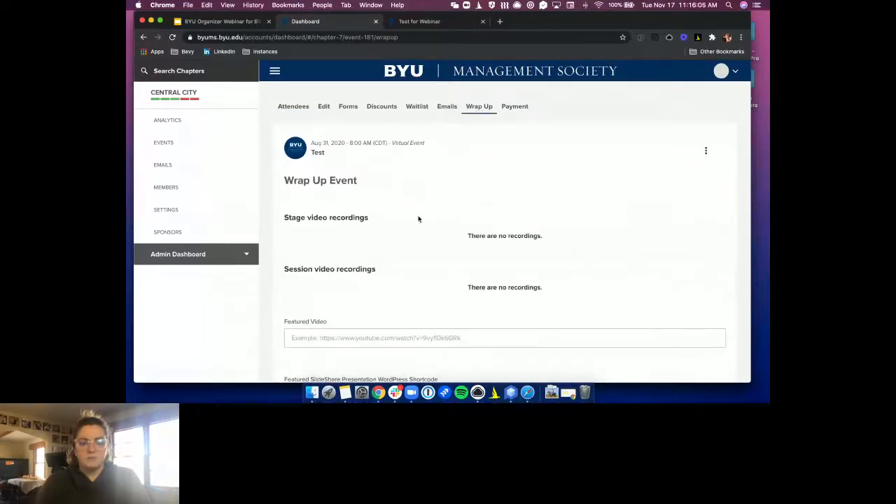
Review the empty stage and session recordings and the Featured Video field, then return to the top
{"action": "scroll", "coordinate": [419, 219], "scroll_direction": "down", "scroll_amount": 3}
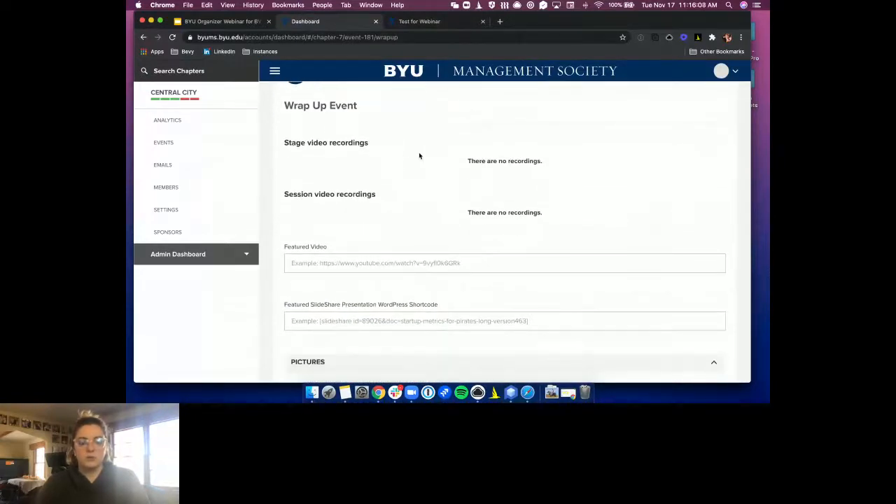
{"action": "left_click_drag", "start_coordinate": [468, 162], "coordinate": [543, 162]}
{"action": "left_click", "coordinate": [329, 164]}
{"action": "scroll", "coordinate": [298, 164], "scroll_direction": "up", "scroll_amount": 3}
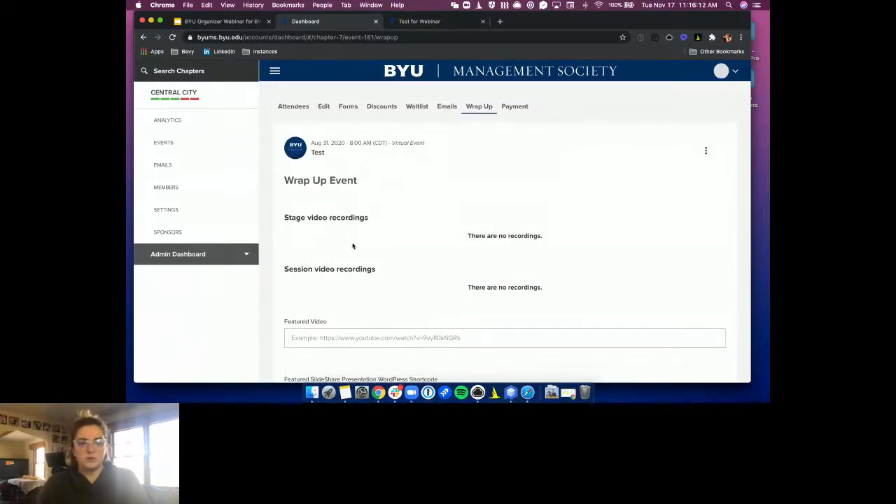
{"action": "scroll", "coordinate": [372, 240], "scroll_direction": "down", "scroll_amount": 2}
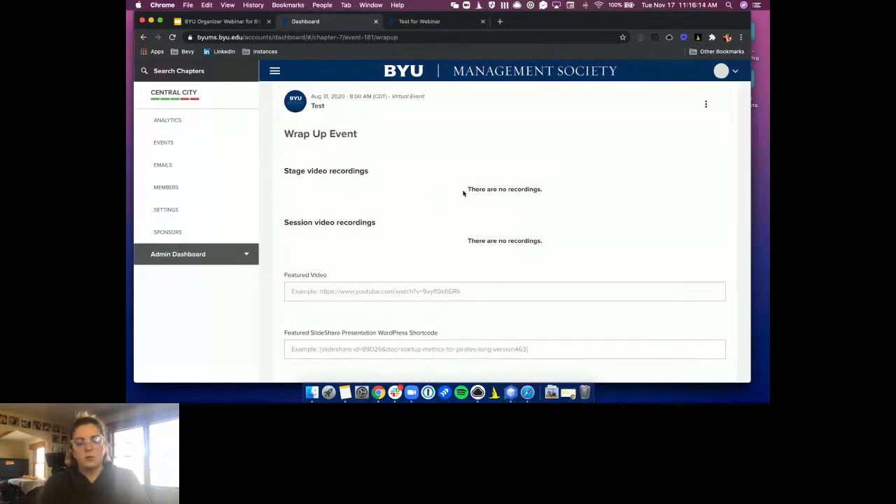
{"action": "left_click_drag", "start_coordinate": [463, 193], "coordinate": [559, 187]}
{"action": "scroll", "coordinate": [559, 196], "scroll_direction": "down", "scroll_amount": 1}
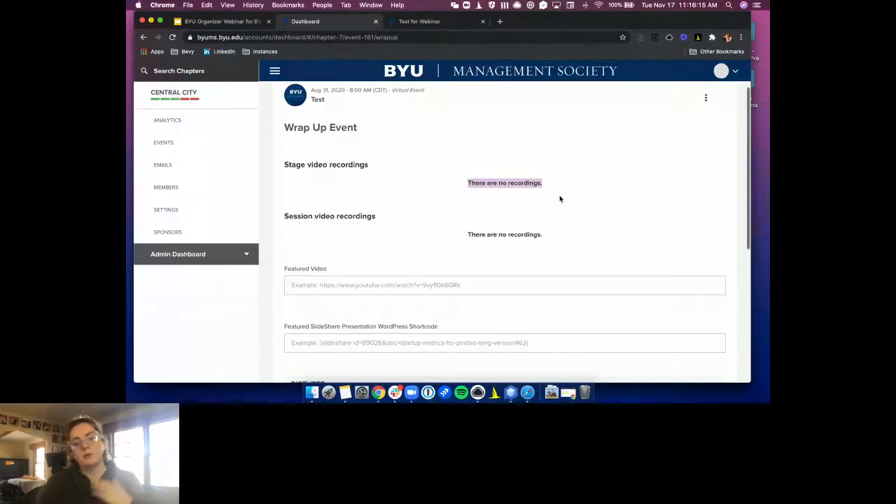
{"action": "scroll", "coordinate": [560, 201], "scroll_direction": "down", "scroll_amount": 2}
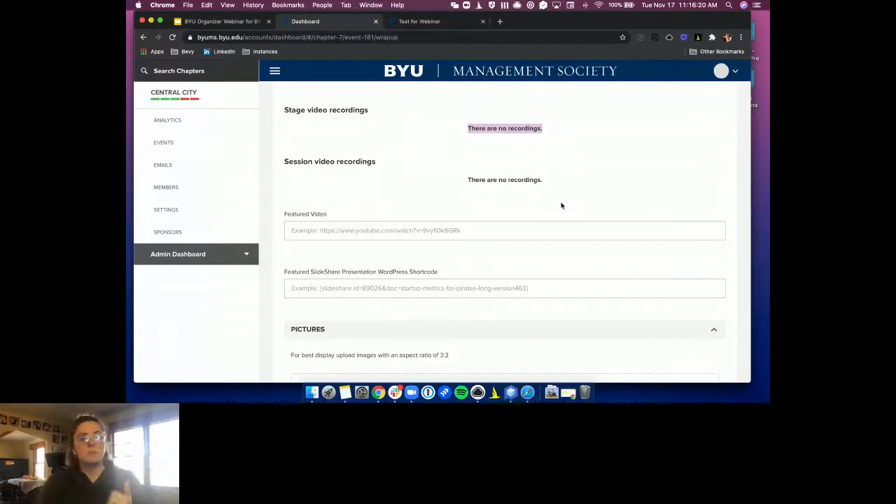
{"action": "left_click", "coordinate": [360, 234]}
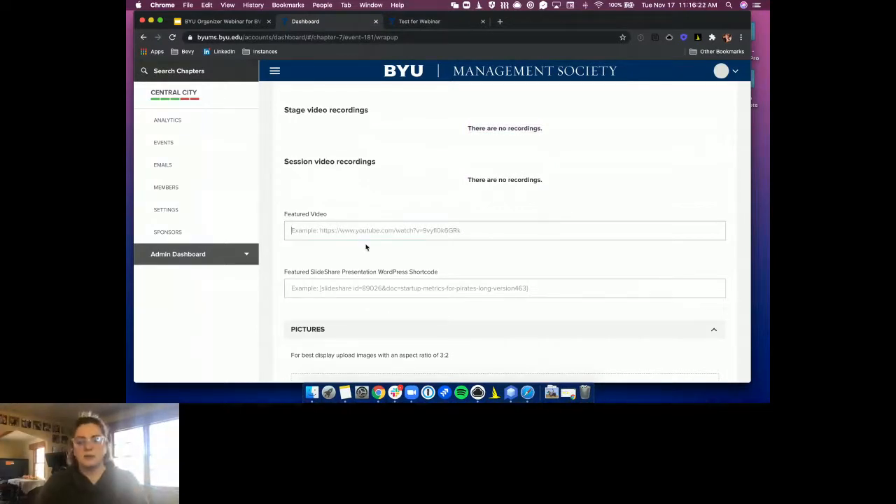
{"action": "scroll", "coordinate": [365, 246], "scroll_direction": "down", "scroll_amount": 2}
{"action": "scroll", "coordinate": [363, 242], "scroll_direction": "up", "scroll_amount": 5}
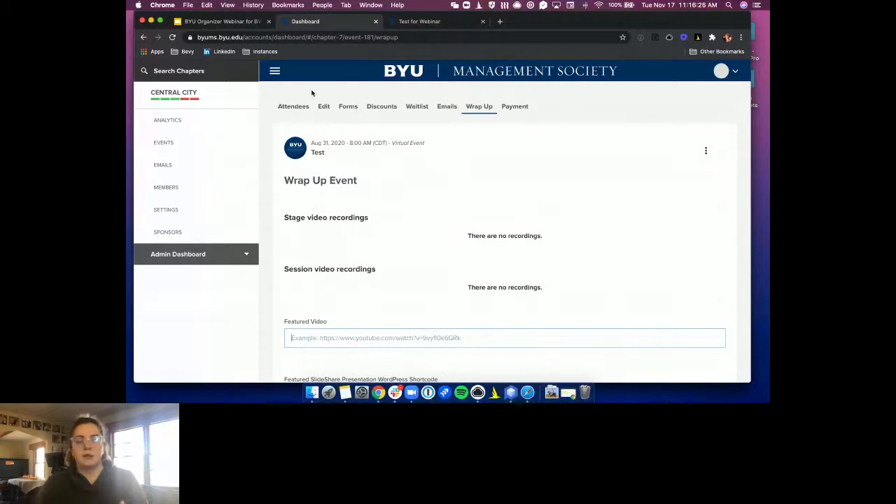
Open the Central City chapter's public page in a new tab from its general settings
{"action": "left_click", "coordinate": [175, 215]}
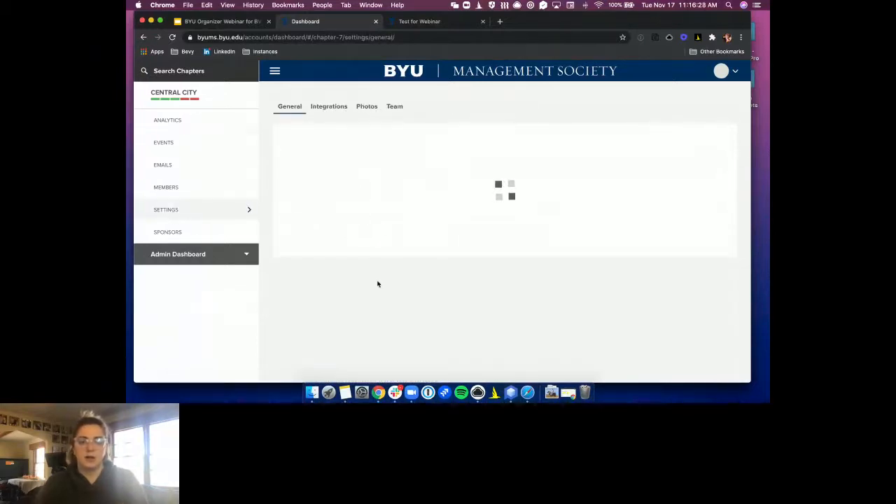
{"action": "scroll", "coordinate": [367, 285], "scroll_direction": "down", "scroll_amount": 15}
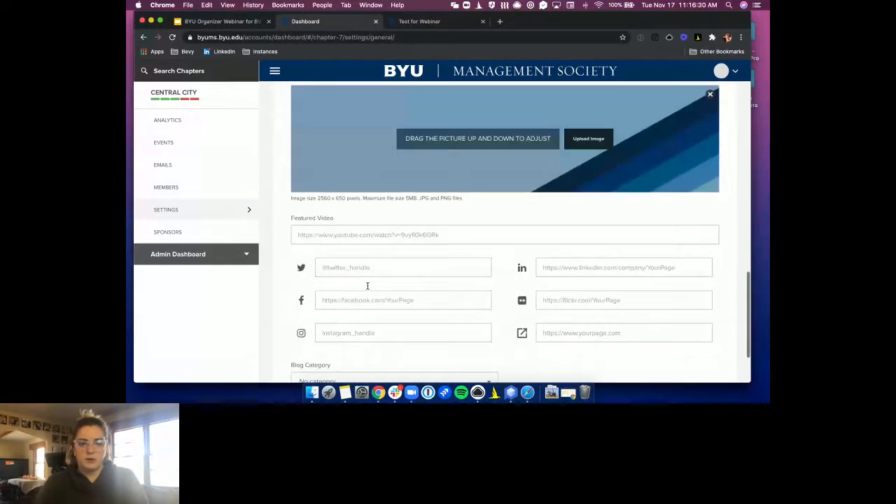
{"action": "left_click", "coordinate": [343, 342]}
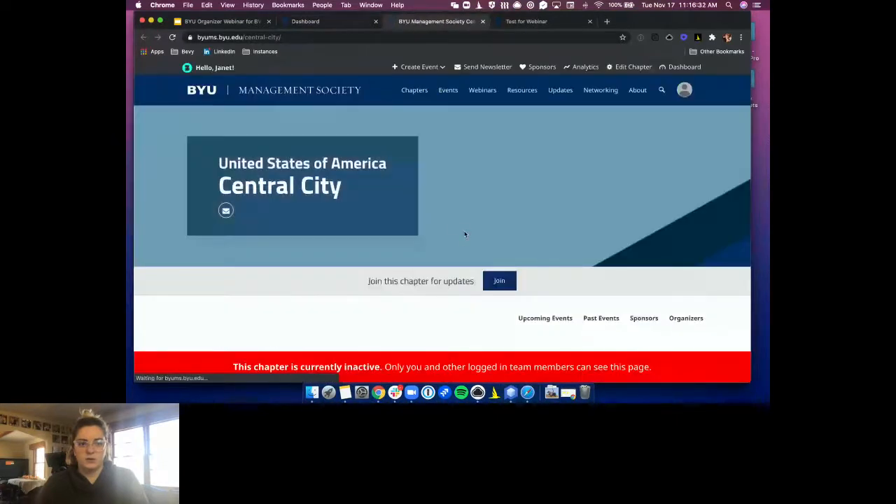
Scroll to Past Events and open the Jan 5, 2019 Fireside Chat event
{"action": "scroll", "coordinate": [464, 236], "scroll_direction": "down", "scroll_amount": 5}
{"action": "scroll", "coordinate": [464, 238], "scroll_direction": "up", "scroll_amount": 3}
{"action": "scroll", "coordinate": [464, 238], "scroll_direction": "down", "scroll_amount": 5}
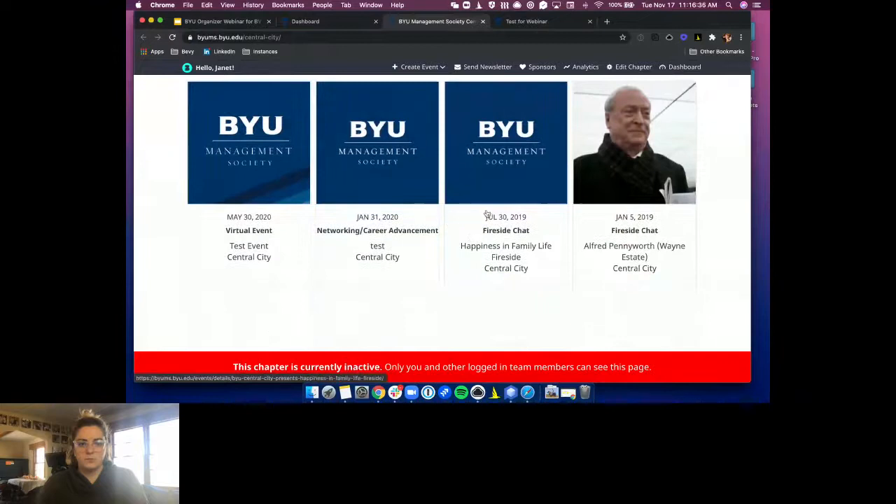
{"action": "scroll", "coordinate": [605, 223], "scroll_direction": "up", "scroll_amount": 1}
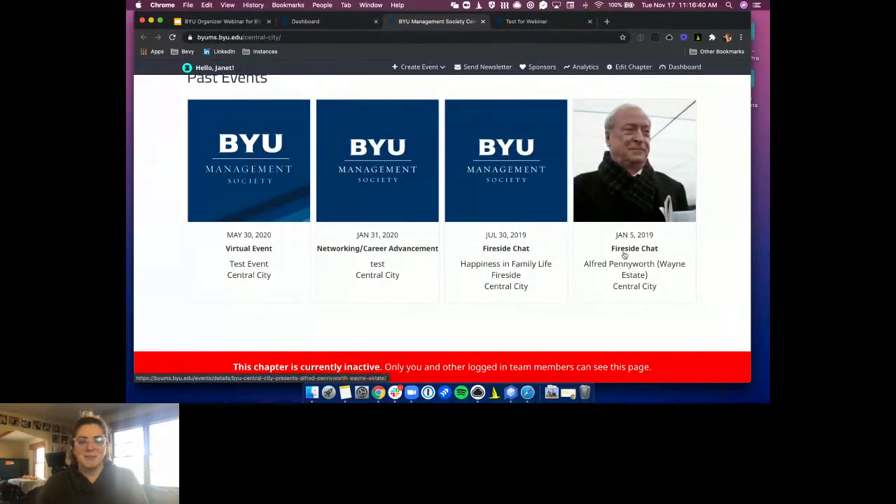
{"action": "left_click", "coordinate": [634, 284]}
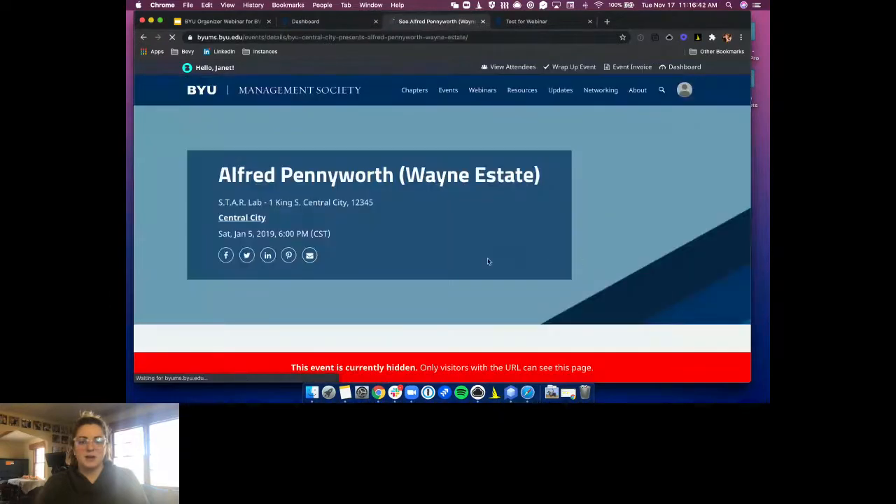
Scroll through the Fireside Chat event page, then return to the webinar's Q&A slide
{"action": "scroll", "coordinate": [403, 251], "scroll_direction": "down", "scroll_amount": 8}
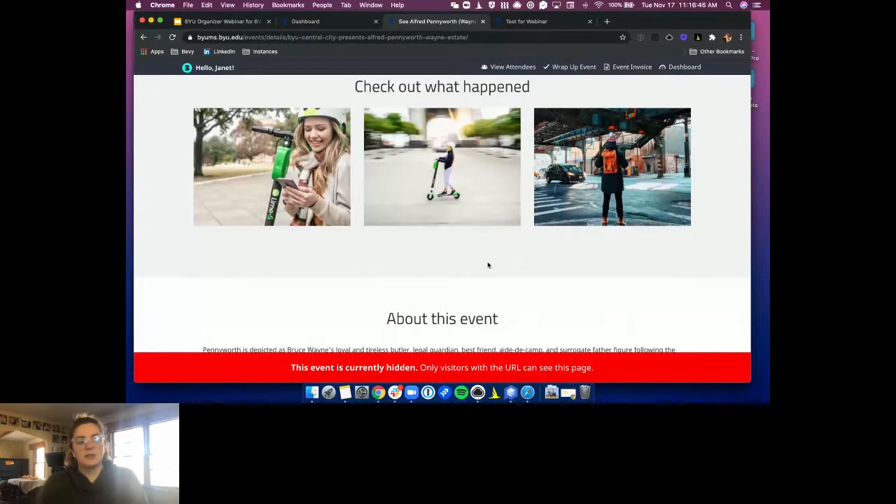
{"action": "scroll", "coordinate": [489, 265], "scroll_direction": "down", "scroll_amount": 10}
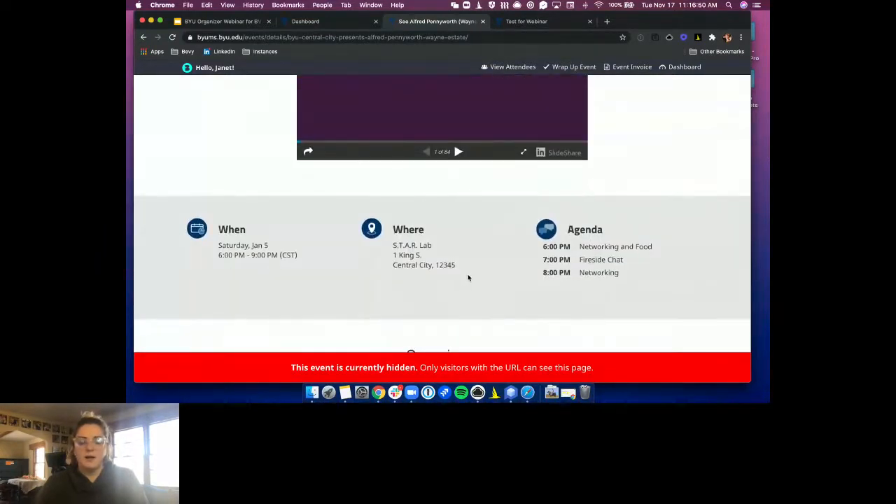
{"action": "scroll", "coordinate": [468, 279], "scroll_direction": "up", "scroll_amount": 1}
{"action": "scroll", "coordinate": [465, 279], "scroll_direction": "up", "scroll_amount": 5}
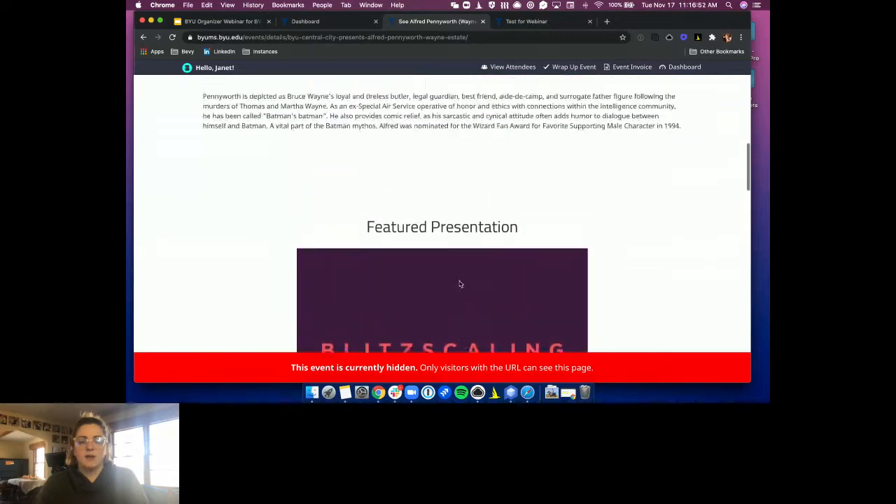
{"action": "scroll", "coordinate": [462, 277], "scroll_direction": "up", "scroll_amount": 3}
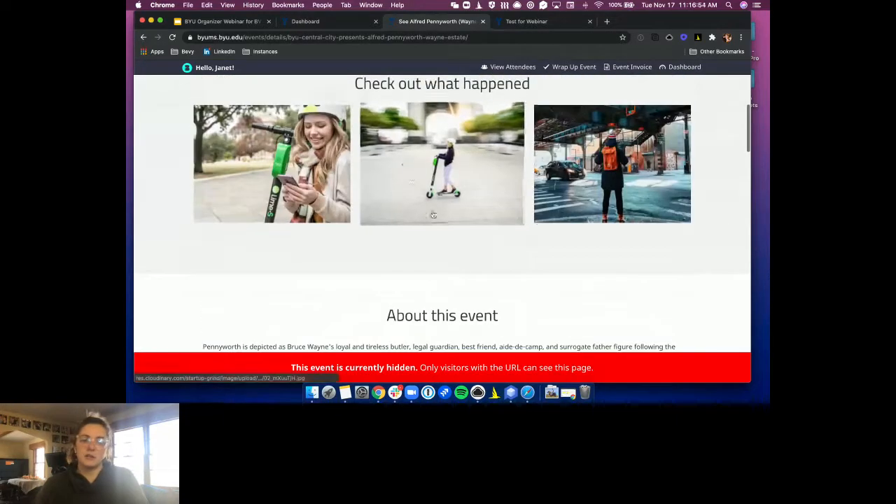
{"action": "scroll", "coordinate": [395, 226], "scroll_direction": "up", "scroll_amount": 3}
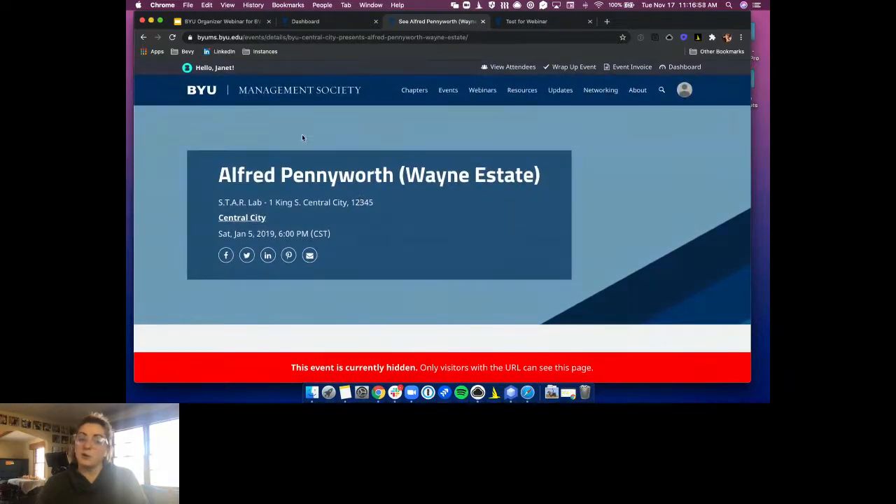
{"action": "left_click", "coordinate": [222, 21]}
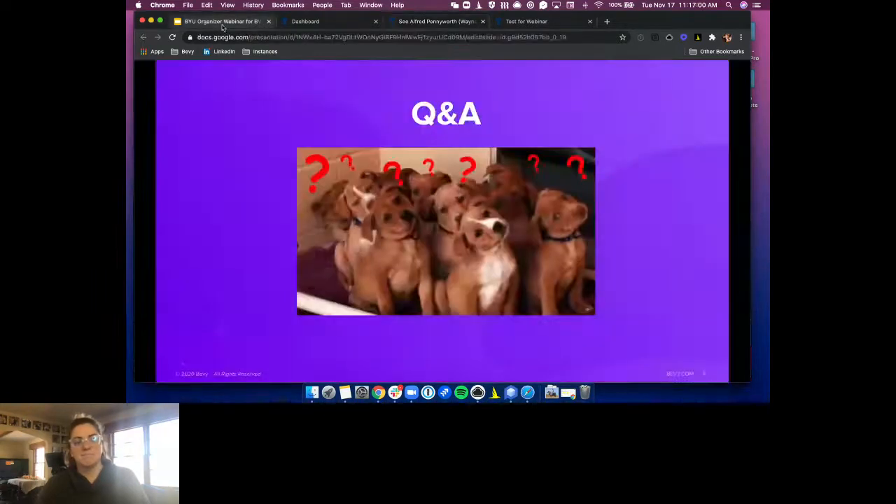
Bring the Zoom meeting window forward via Mission Control, then return to the Bevy dashboard
{"action": "key", "text": "ctrl+Up"}
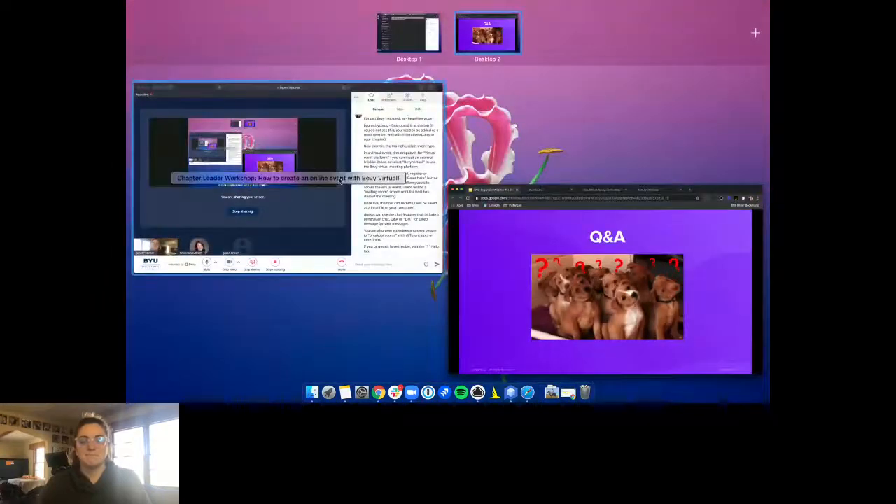
{"action": "left_click", "coordinate": [343, 177]}
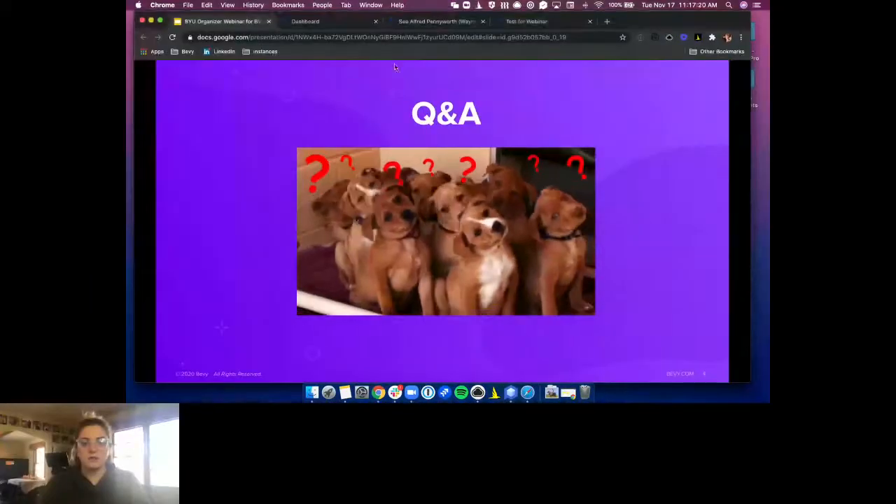
{"action": "left_click", "coordinate": [329, 21]}
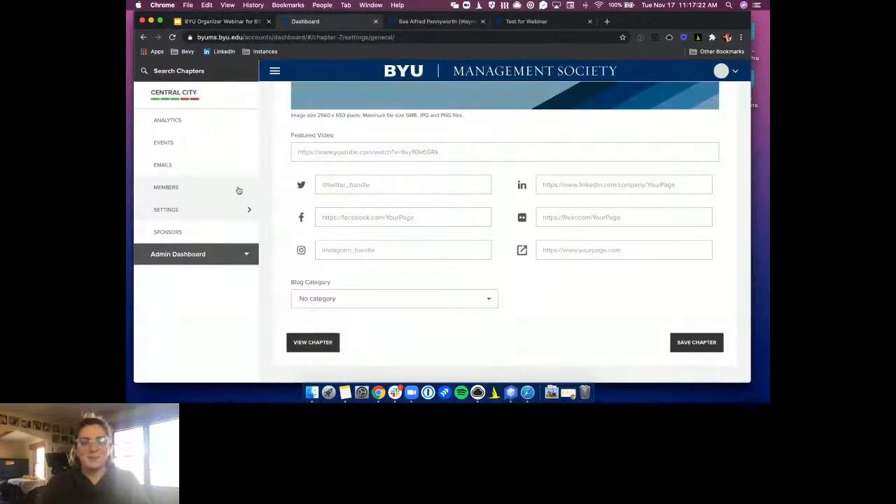
Open the Test for Webinar event from the chapter's Events list and view its Emails
{"action": "left_click", "coordinate": [177, 143]}
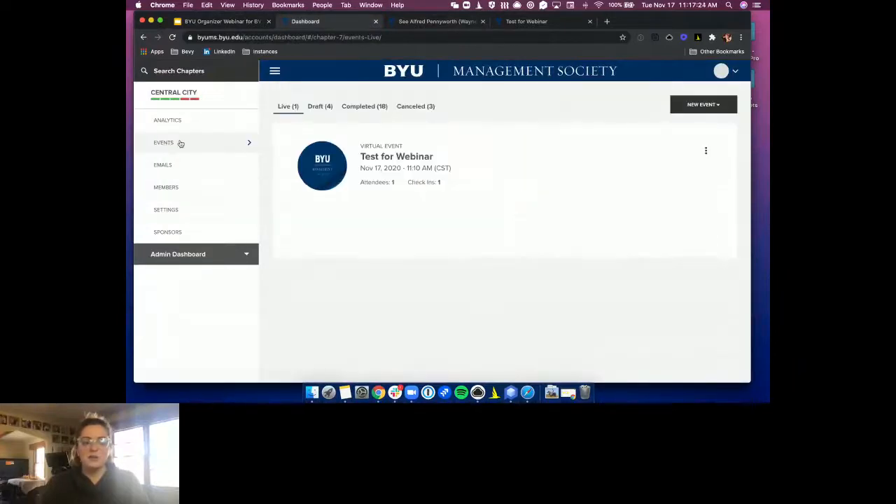
{"action": "left_click", "coordinate": [484, 153]}
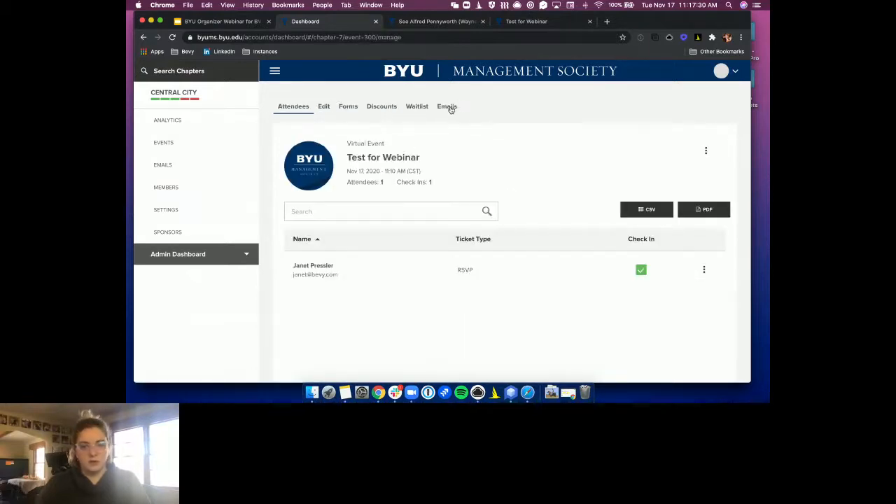
{"action": "left_click", "coordinate": [448, 108]}
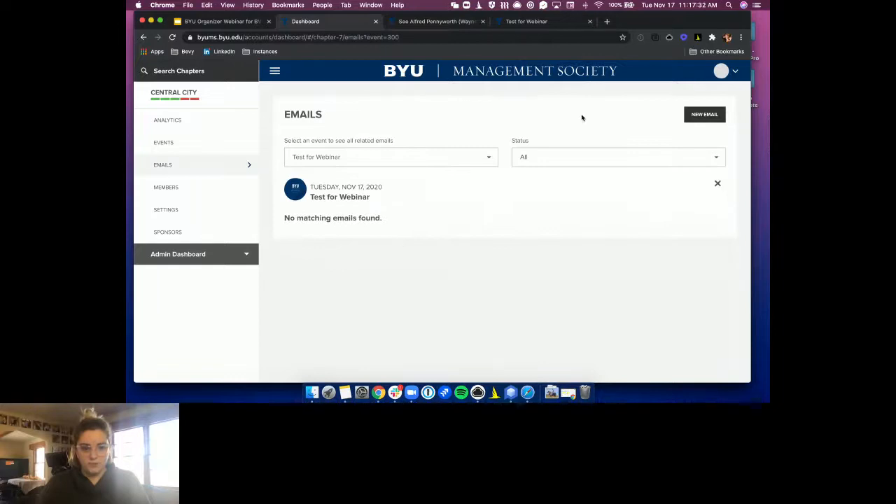
Start a new email and browse its audience options without choosing one
{"action": "left_click", "coordinate": [704, 115]}
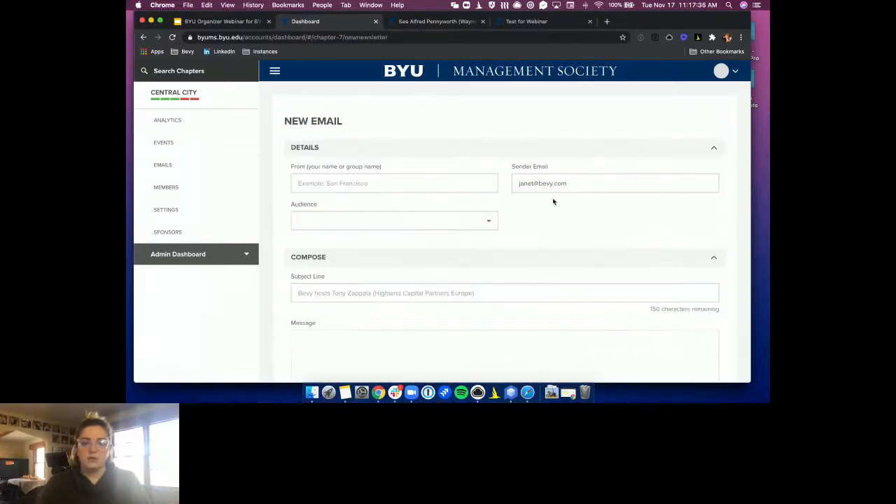
{"action": "left_click", "coordinate": [413, 225]}
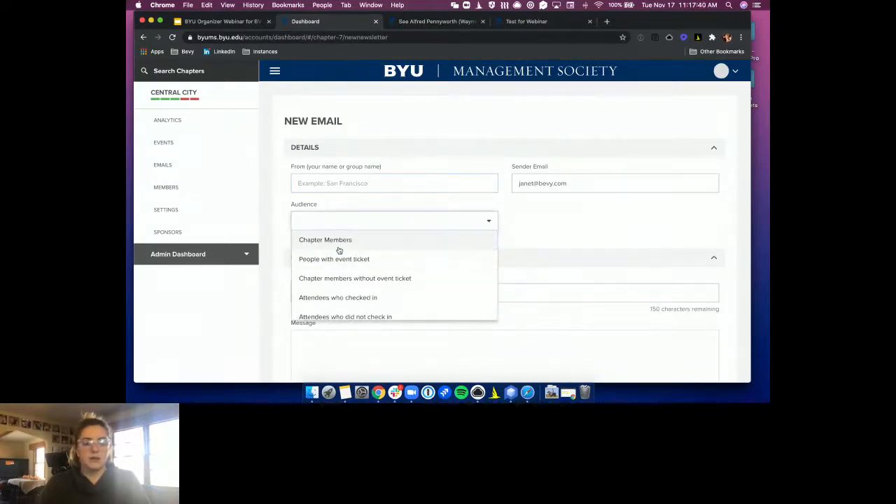
{"action": "scroll", "coordinate": [334, 268], "scroll_direction": "down", "scroll_amount": 1}
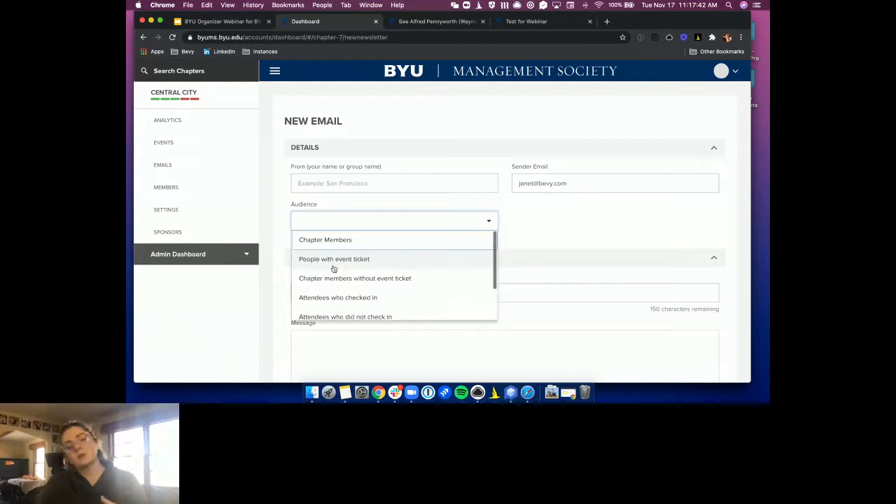
{"action": "scroll", "coordinate": [412, 292], "scroll_direction": "down", "scroll_amount": 2}
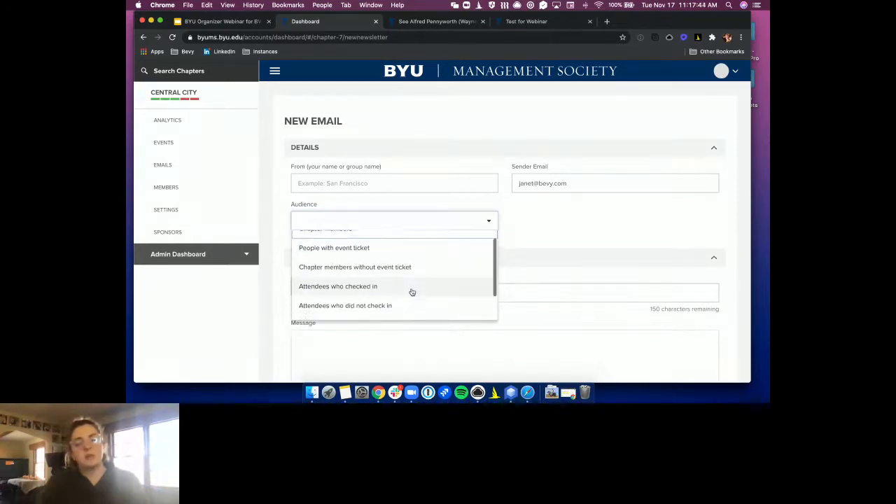
{"action": "scroll", "coordinate": [412, 292], "scroll_direction": "down", "scroll_amount": 1}
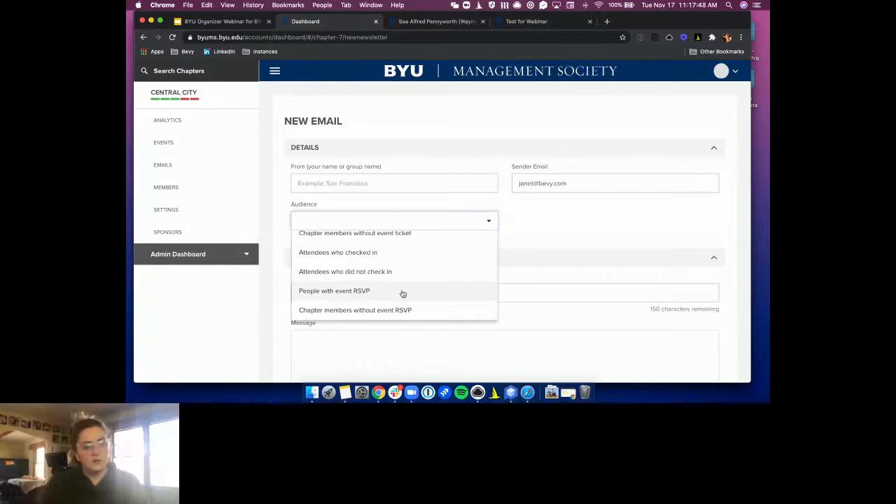
{"action": "left_click", "coordinate": [580, 238]}
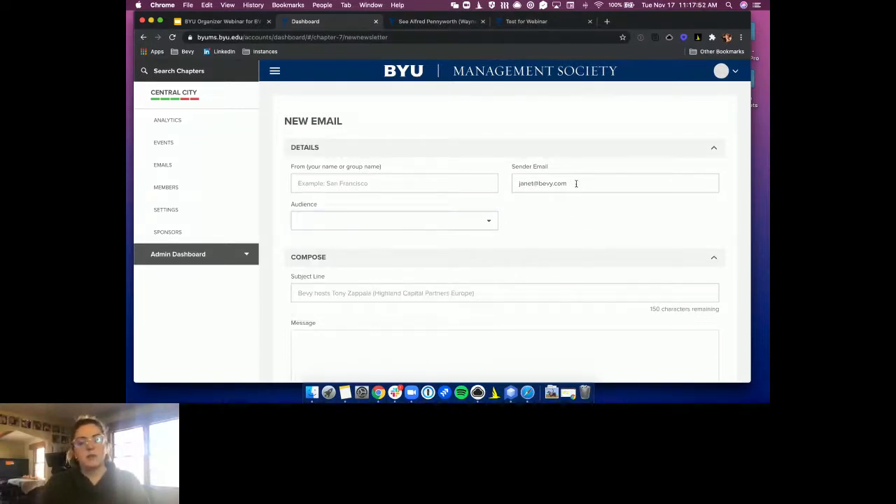
Review the email's sender address and message body fields
{"action": "left_click_drag", "start_coordinate": [576, 184], "coordinate": [523, 183]}
{"action": "scroll", "coordinate": [523, 278], "scroll_direction": "down", "scroll_amount": 5}
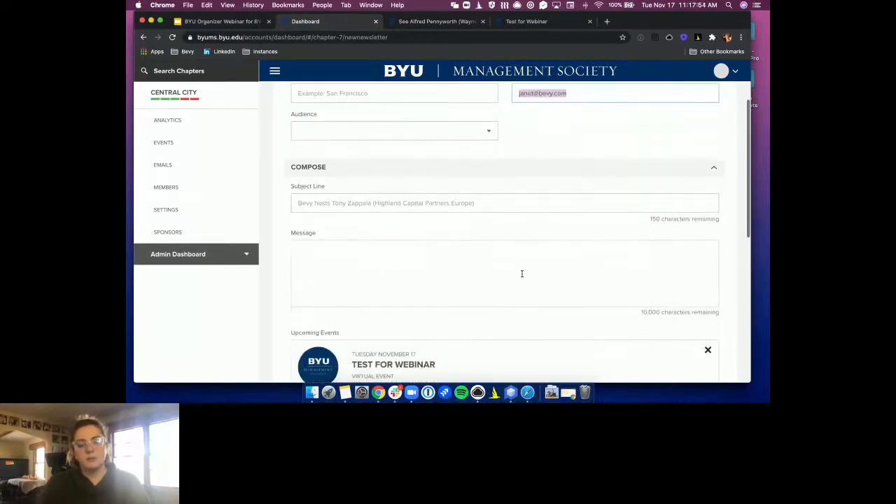
{"action": "scroll", "coordinate": [350, 264], "scroll_direction": "down", "scroll_amount": 2}
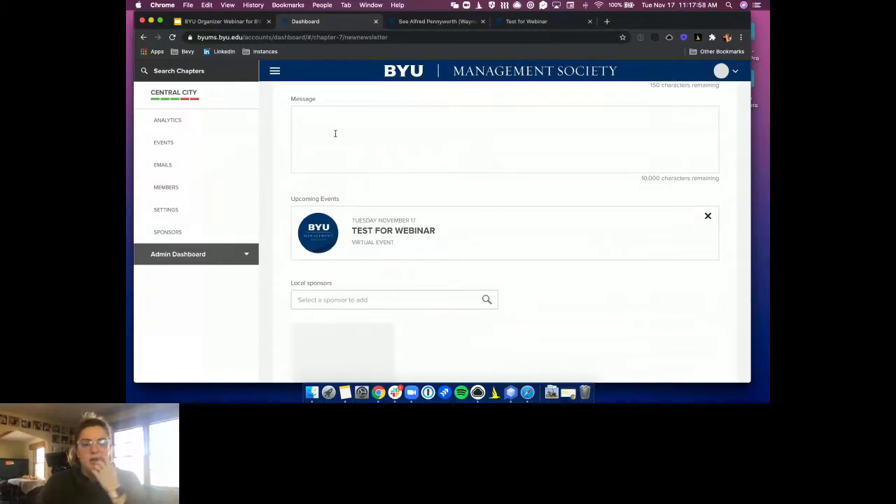
{"action": "left_click", "coordinate": [409, 137]}
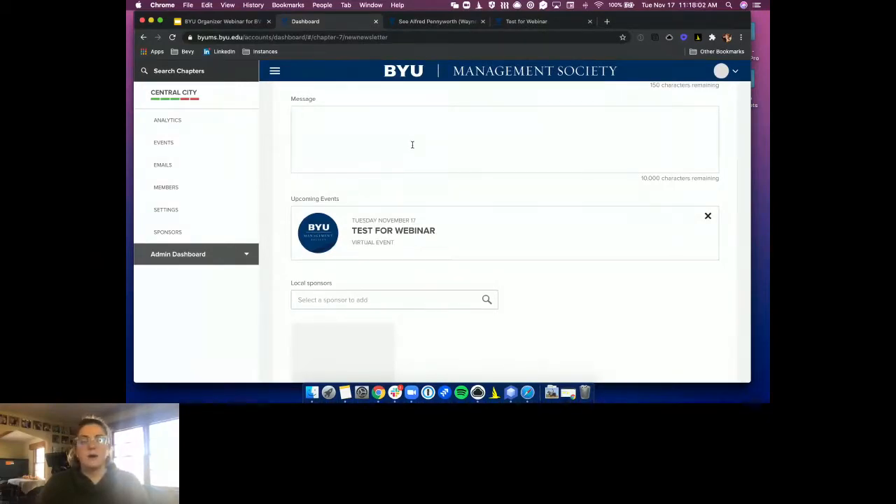
{"action": "scroll", "coordinate": [413, 145], "scroll_direction": "up", "scroll_amount": 1}
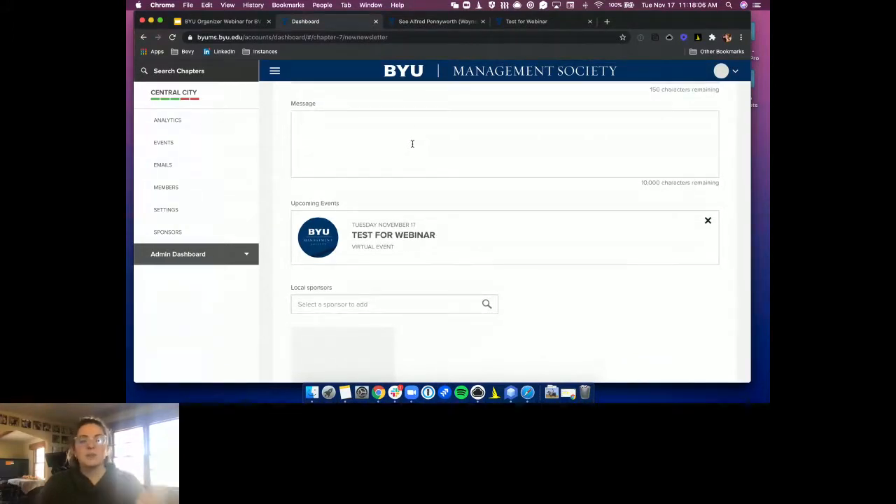
{"action": "scroll", "coordinate": [330, 243], "scroll_direction": "down", "scroll_amount": 2}
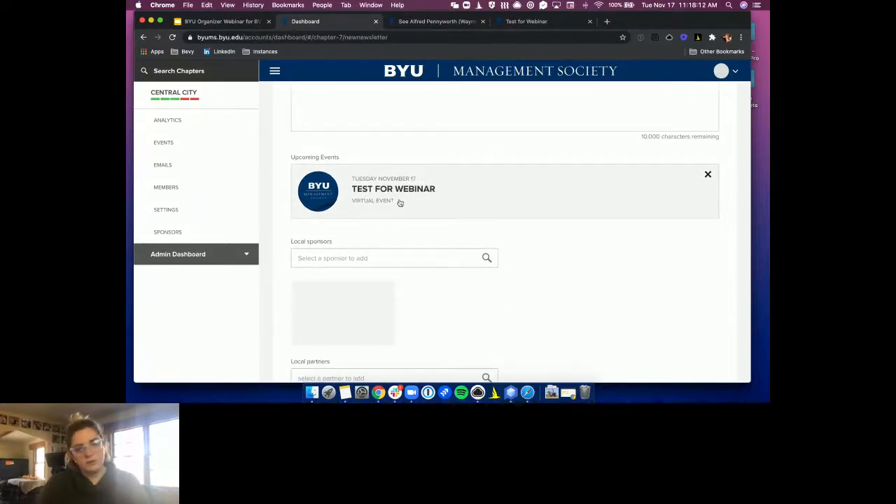
{"action": "scroll", "coordinate": [400, 202], "scroll_direction": "down", "scroll_amount": 4}
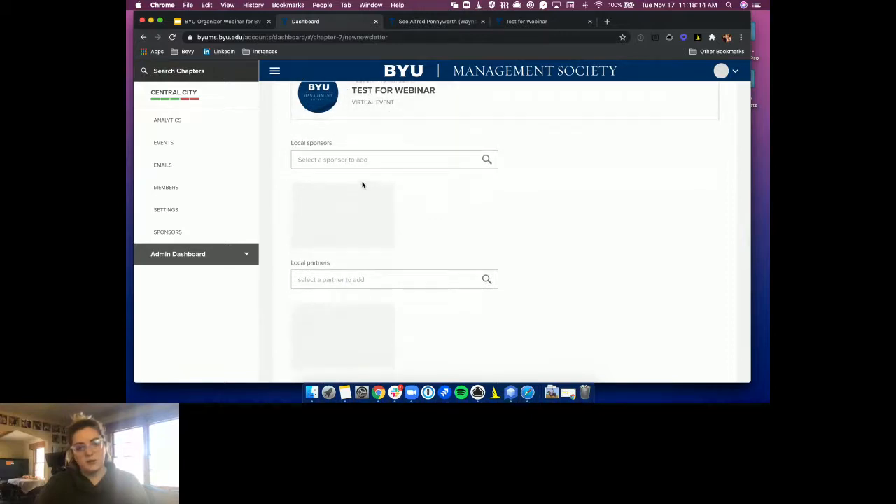
{"action": "scroll", "coordinate": [362, 185], "scroll_direction": "down", "scroll_amount": 2}
Open the local sponsors and partners lists, then try to schedule and send the email
{"action": "left_click", "coordinate": [337, 113]}
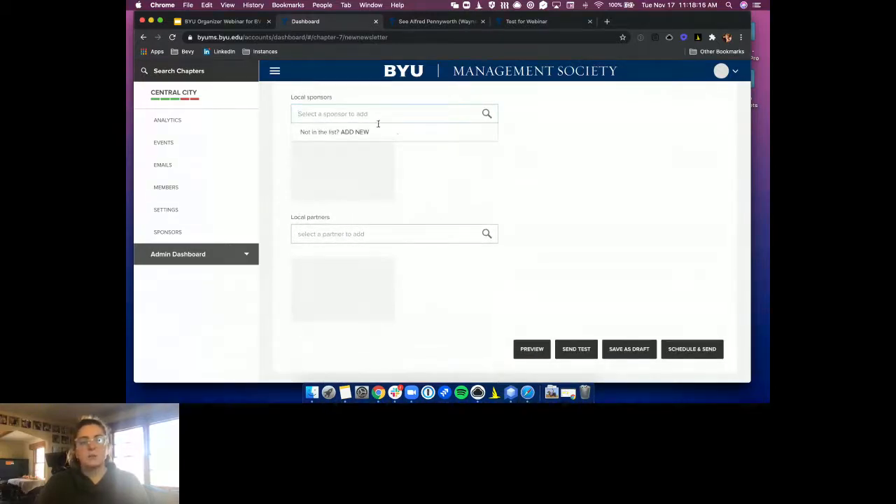
{"action": "left_click", "coordinate": [331, 236]}
{"action": "scroll", "coordinate": [487, 248], "scroll_direction": "down", "scroll_amount": 1}
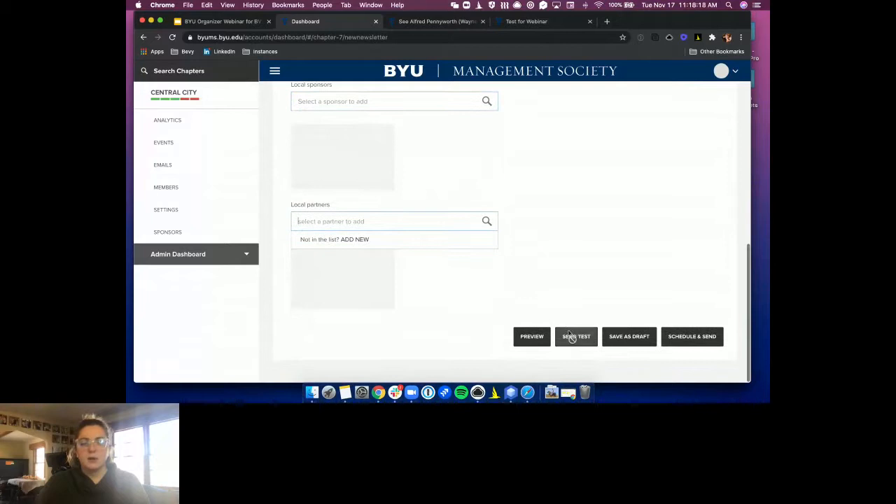
{"action": "left_click", "coordinate": [686, 340]}
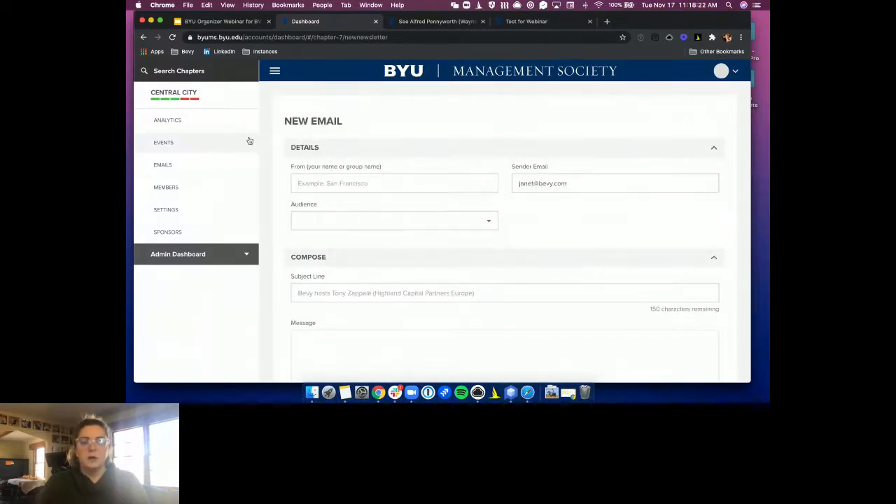
Check the chapter Emails list and the event's Emails, then return to the Live events list
{"action": "left_click", "coordinate": [194, 173]}
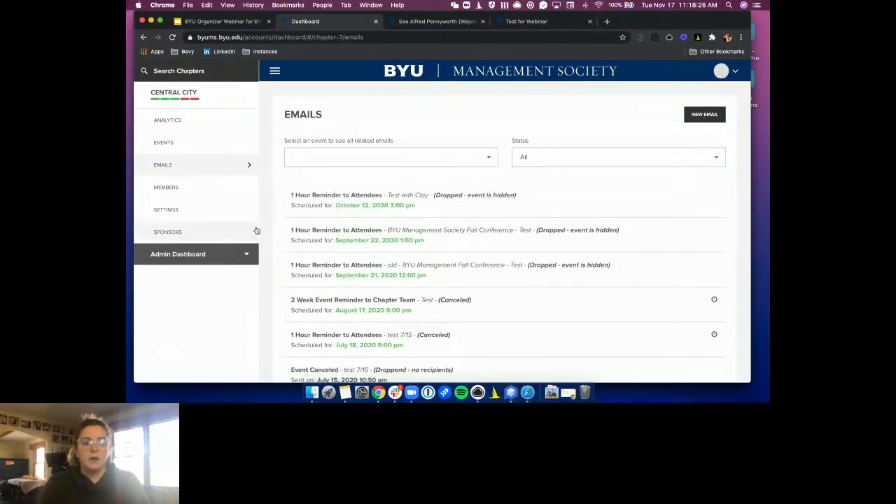
{"action": "left_click", "coordinate": [169, 148]}
{"action": "left_click", "coordinate": [412, 157]}
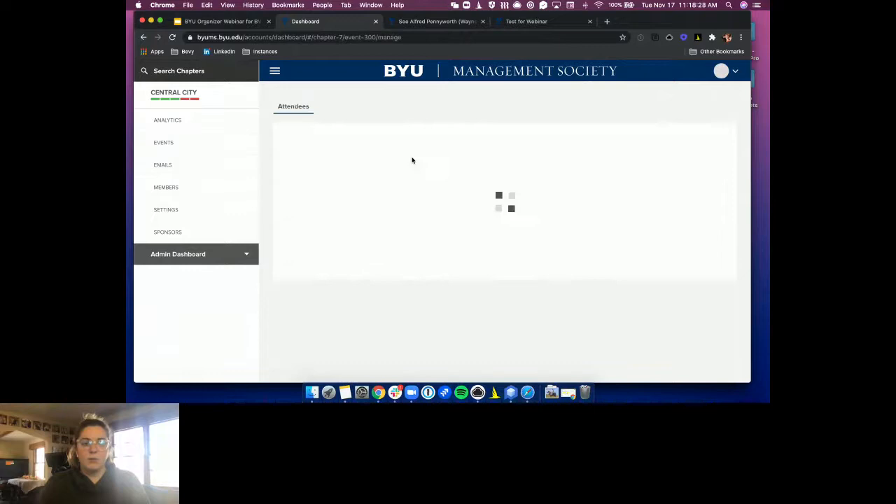
{"action": "left_click", "coordinate": [448, 107]}
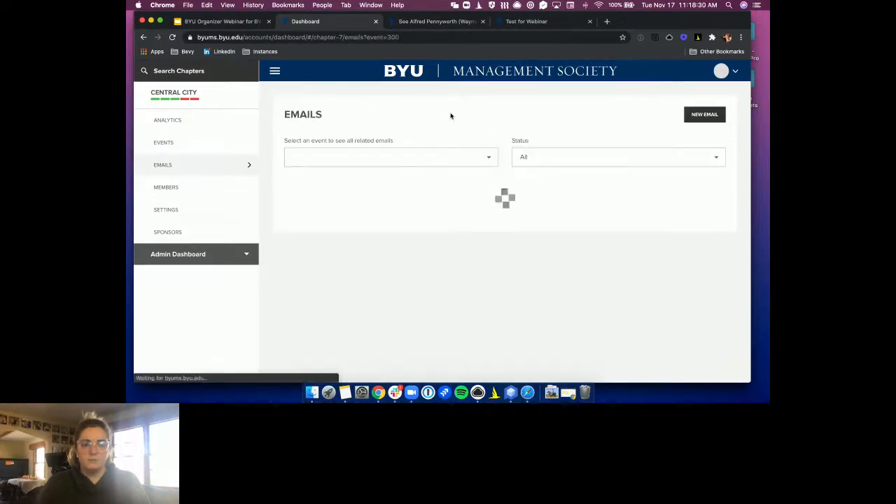
{"action": "left_click", "coordinate": [191, 148]}
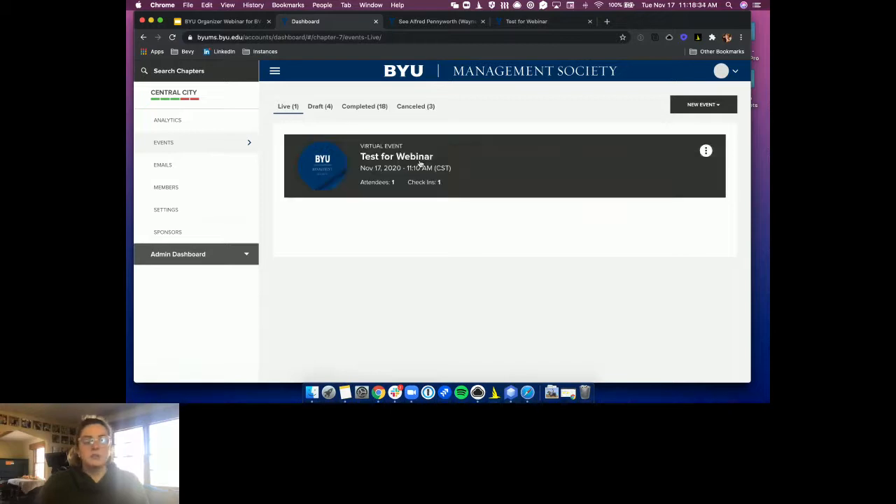
Open the Test for Webinar event's Forms and edit its empty Pre Order form
{"action": "left_click", "coordinate": [421, 164]}
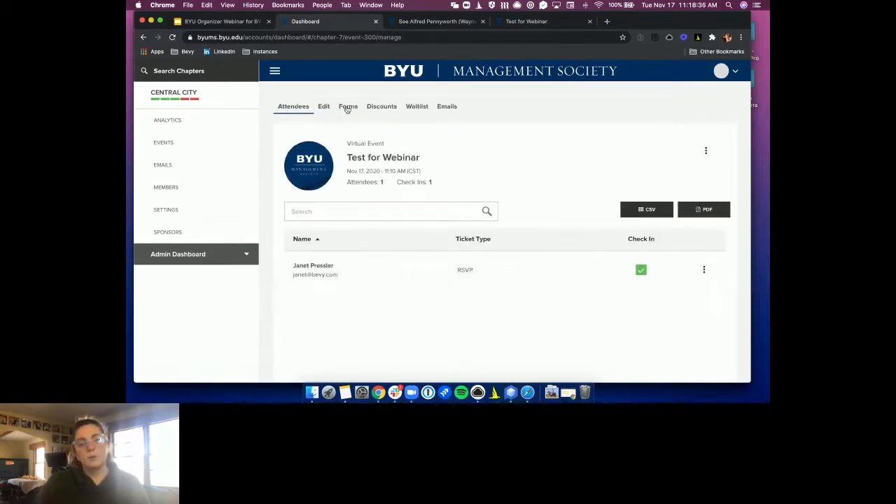
{"action": "left_click", "coordinate": [347, 108]}
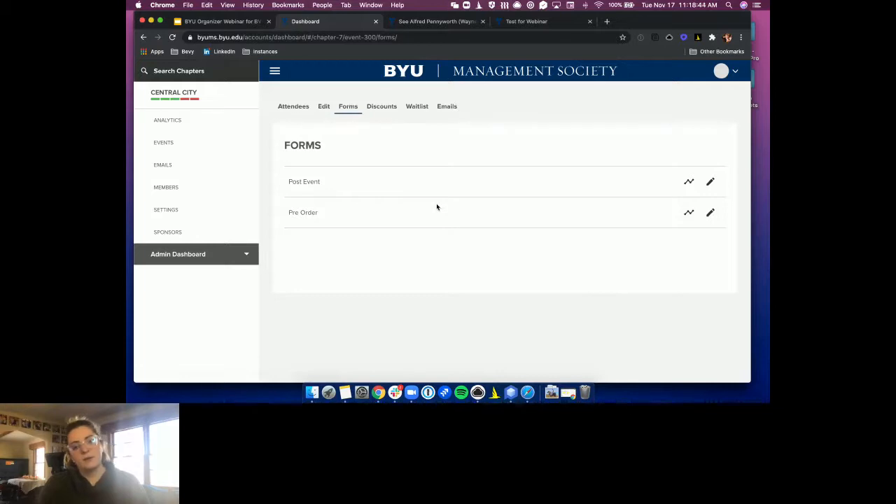
{"action": "left_click", "coordinate": [711, 212]}
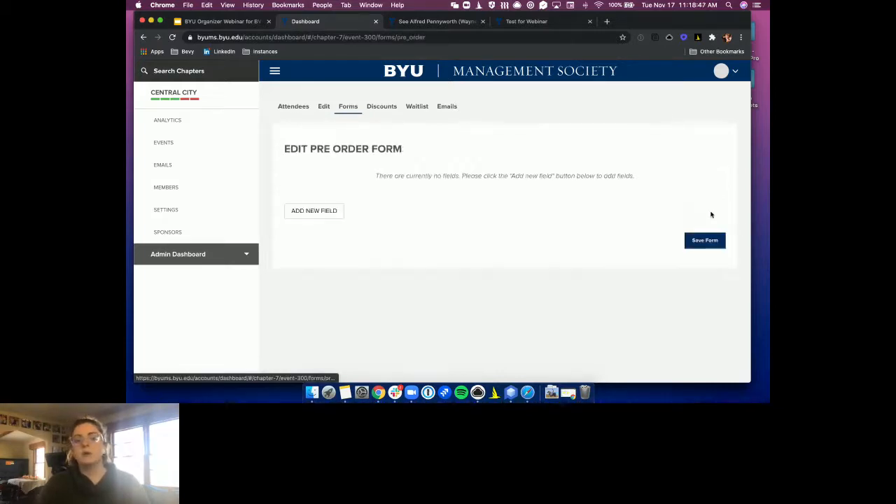
Draft a 'Where are you located?' Pre Order question, browse field types, and add another field
{"action": "left_click", "coordinate": [327, 219]}
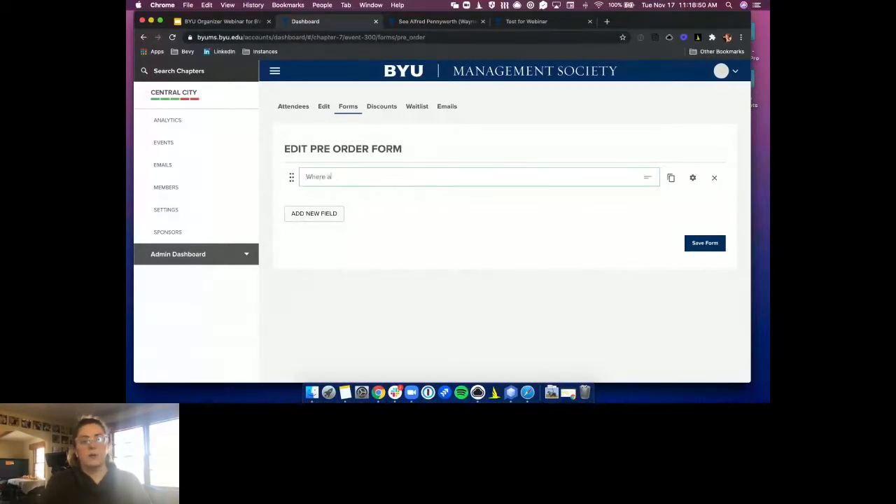
{"action": "left_click", "coordinate": [694, 178]}
{"action": "left_click", "coordinate": [356, 220]}
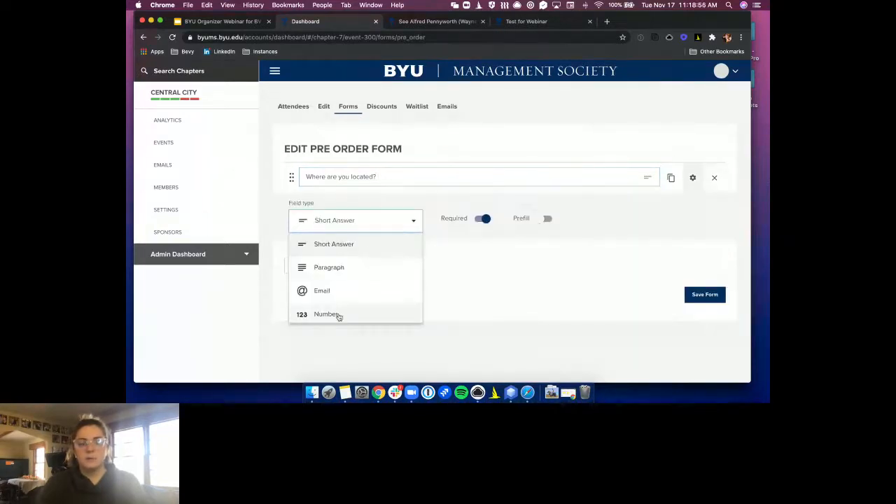
{"action": "scroll", "coordinate": [336, 308], "scroll_direction": "down", "scroll_amount": 3}
{"action": "scroll", "coordinate": [338, 304], "scroll_direction": "down", "scroll_amount": 3}
{"action": "scroll", "coordinate": [323, 309], "scroll_direction": "down", "scroll_amount": 3}
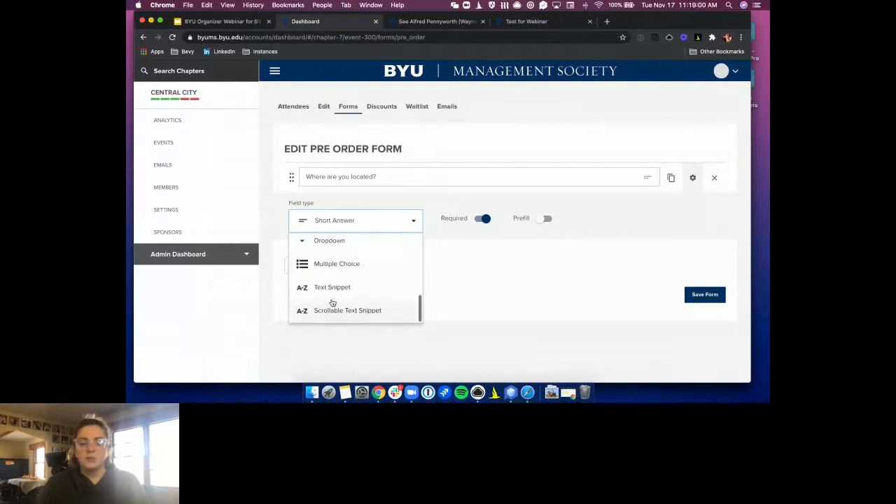
{"action": "scroll", "coordinate": [347, 291], "scroll_direction": "up", "scroll_amount": 10}
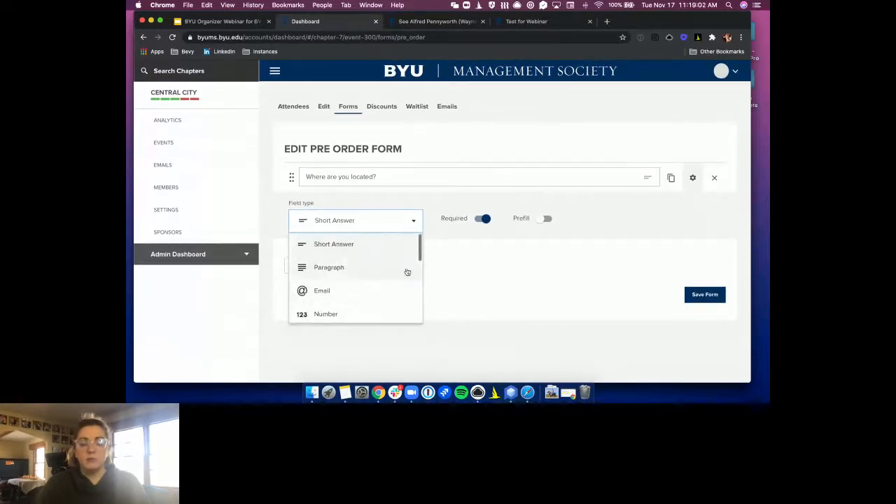
{"action": "left_click", "coordinate": [454, 269]}
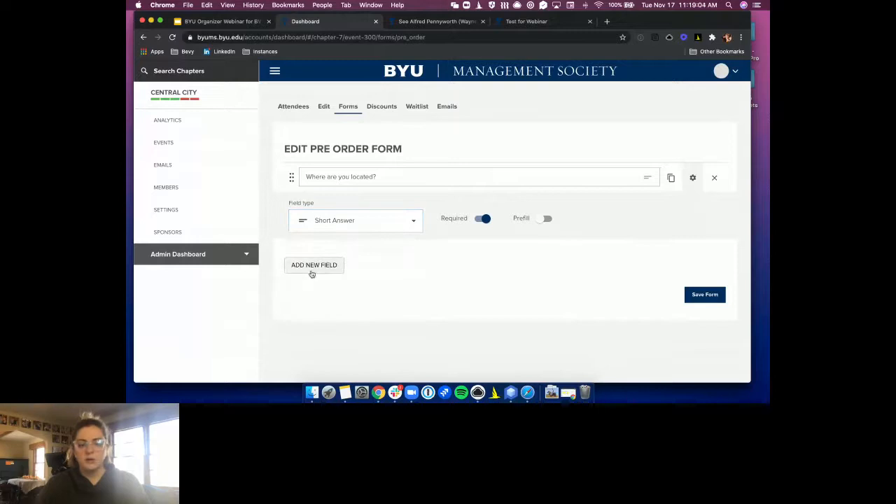
{"action": "left_click", "coordinate": [314, 271]}
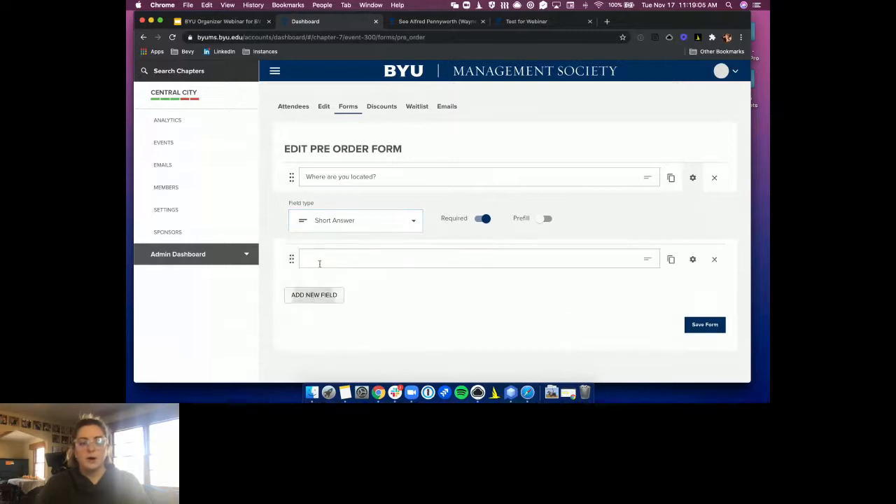
{"action": "left_click", "coordinate": [349, 108]}
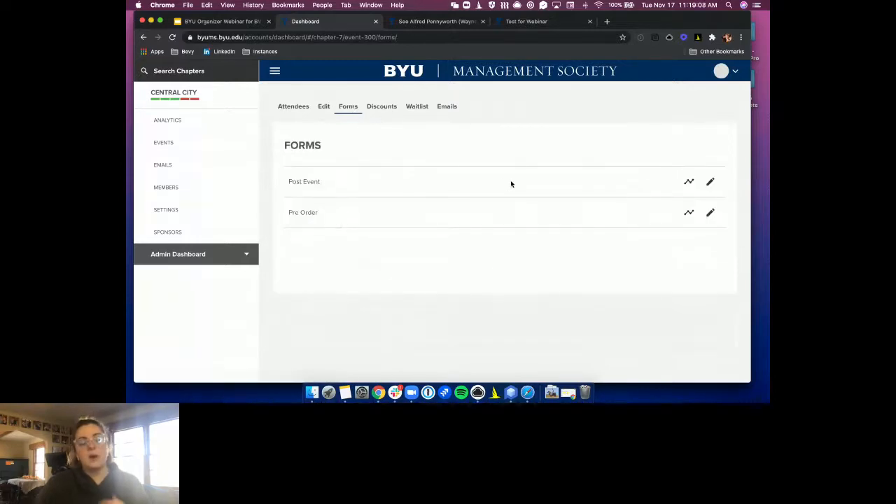
Add a Post Event form question asking how much attendees liked the event overall
{"action": "left_click", "coordinate": [710, 181]}
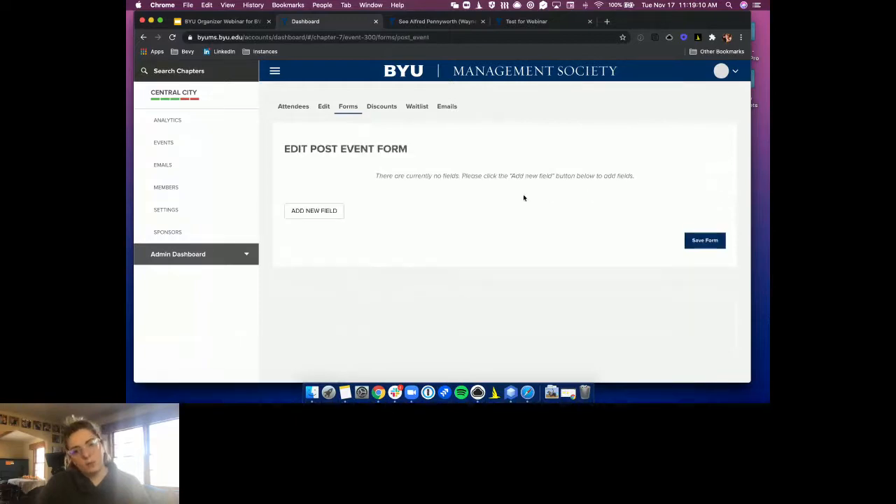
{"action": "left_click", "coordinate": [315, 211]}
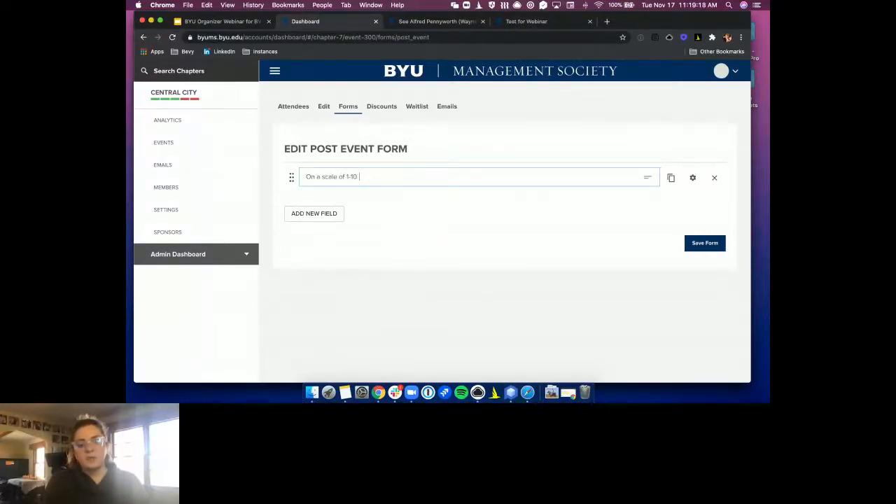
{"action": "type", "text": "how much did you live this event"}
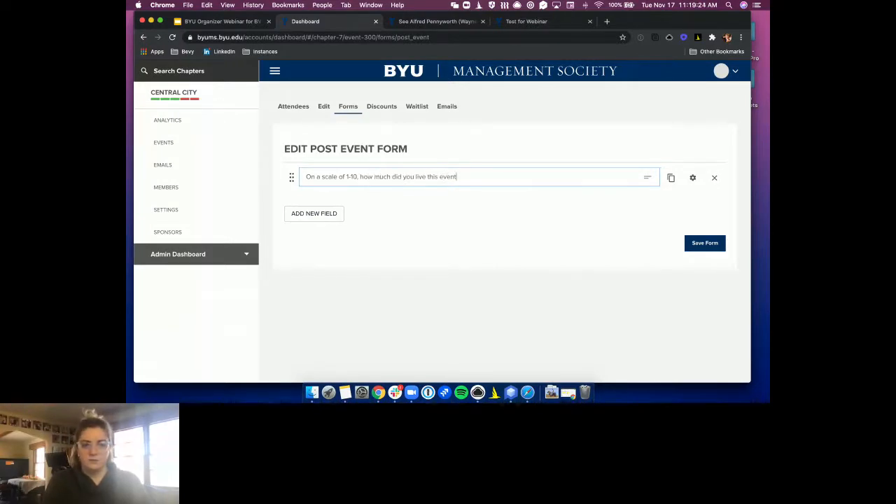
{"action": "key", "text": "BackSpace"}
{"action": "key", "text": "BackSpace"}
{"action": "key", "text": "BackSpace"}
{"action": "key", "text": "BackSpace"}
{"action": "key", "text": "BackSpace"}
{"action": "type", "text": "this event overall?"}
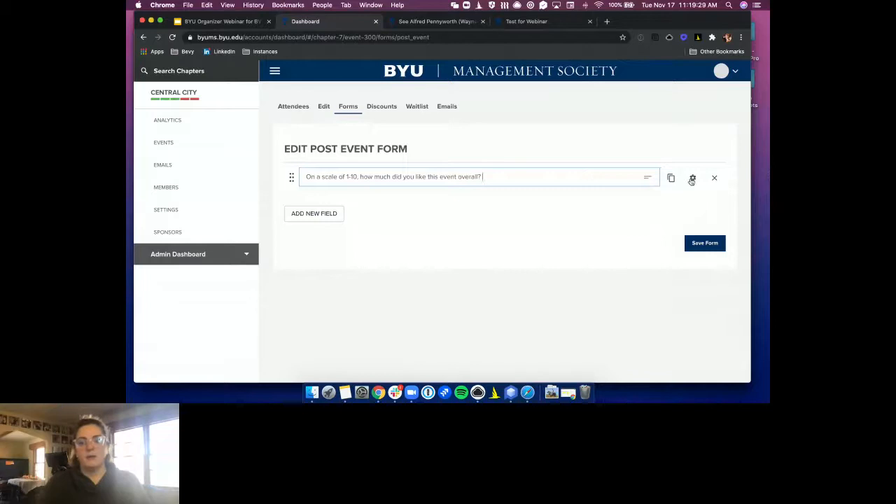
Set the rating question's field type to Number and go back to the Forms list
{"action": "left_click", "coordinate": [692, 178]}
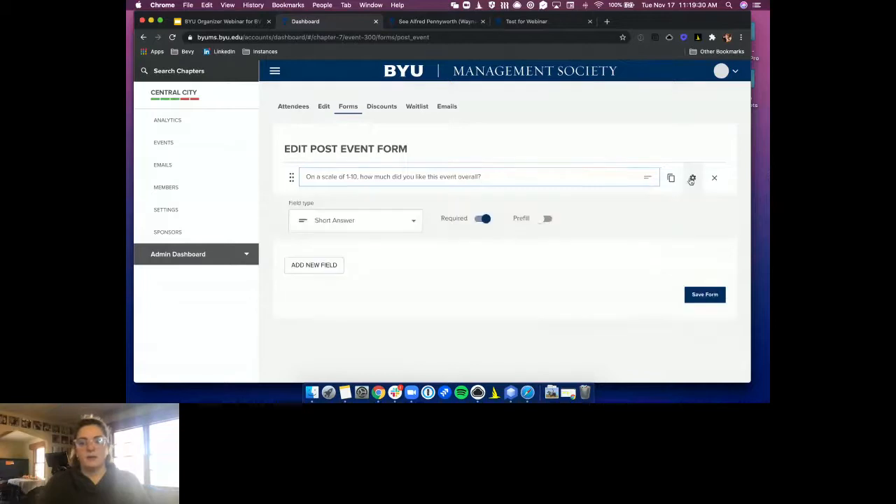
{"action": "left_click", "coordinate": [400, 226]}
{"action": "scroll", "coordinate": [356, 301], "scroll_direction": "down", "scroll_amount": 3}
{"action": "scroll", "coordinate": [354, 295], "scroll_direction": "down", "scroll_amount": 3}
{"action": "scroll", "coordinate": [348, 292], "scroll_direction": "up", "scroll_amount": 2}
{"action": "scroll", "coordinate": [349, 290], "scroll_direction": "down", "scroll_amount": 2}
{"action": "scroll", "coordinate": [359, 285], "scroll_direction": "up", "scroll_amount": 3}
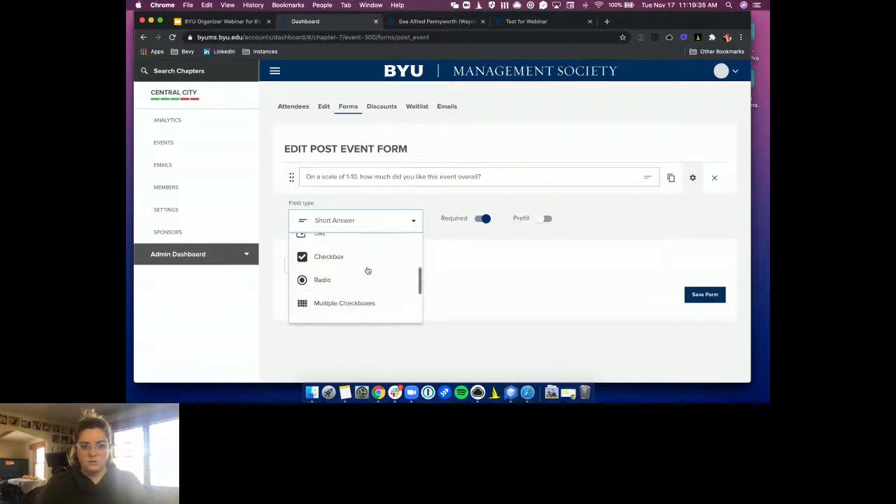
{"action": "left_click", "coordinate": [336, 254]}
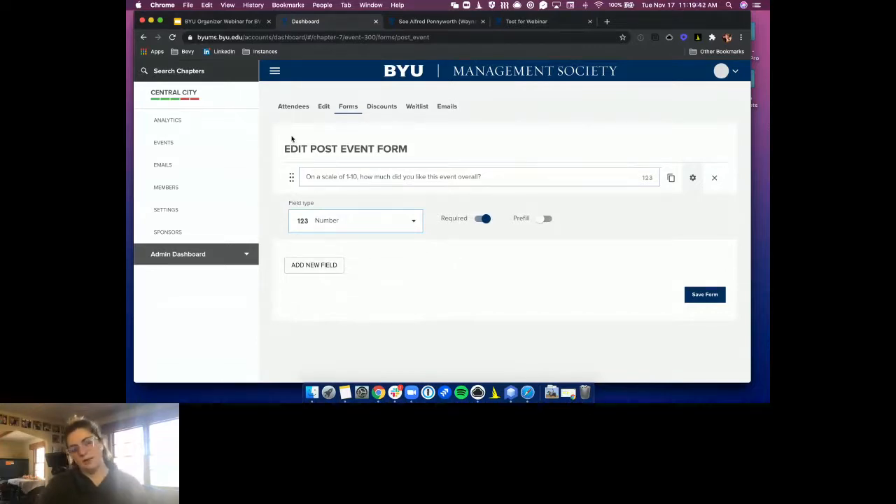
{"action": "left_click", "coordinate": [351, 110]}
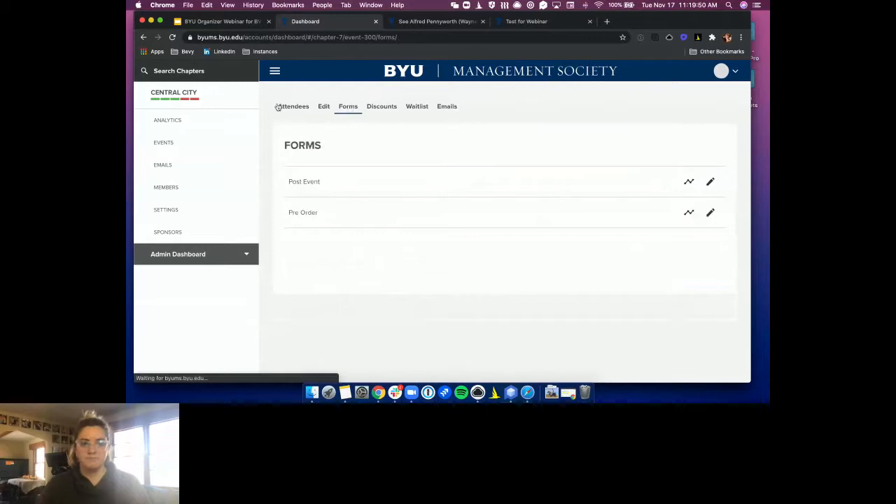
Show the Test for Webinar event's Waitlist page, which explains waitlists are enabled per ticket
{"action": "left_click", "coordinate": [324, 108]}
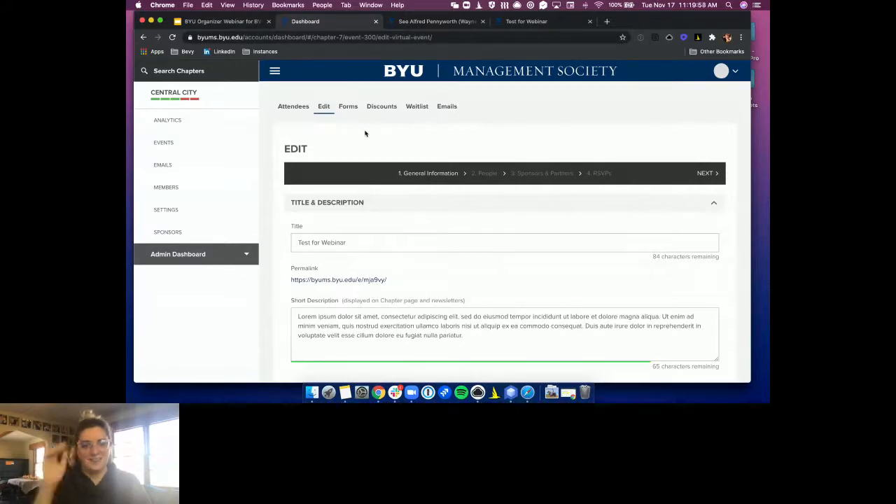
{"action": "left_click", "coordinate": [422, 107]}
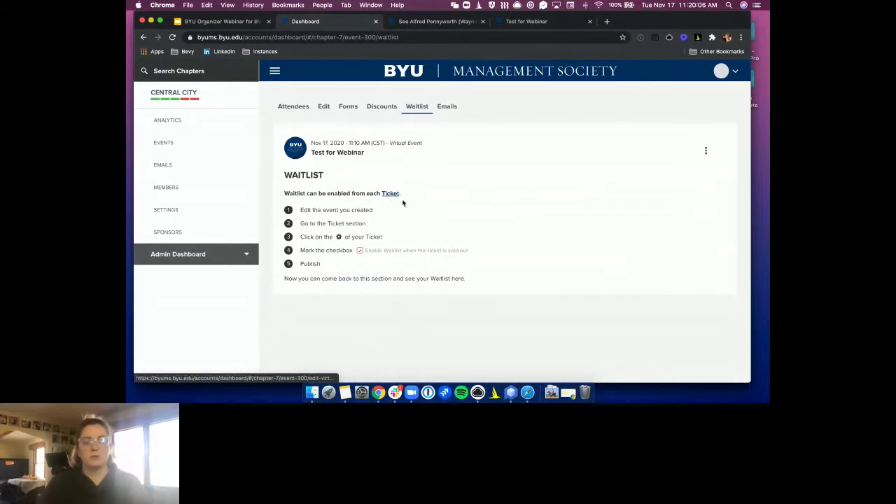
{"action": "left_click", "coordinate": [324, 107]}
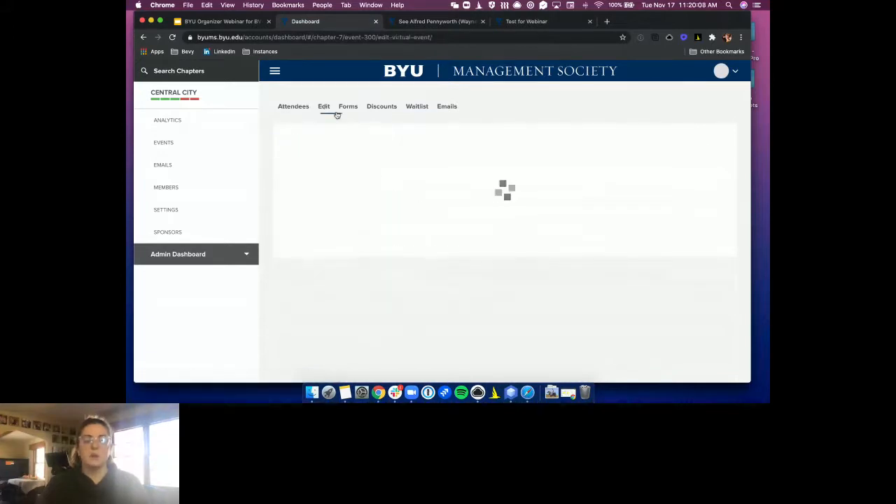
{"action": "left_click", "coordinate": [615, 174]}
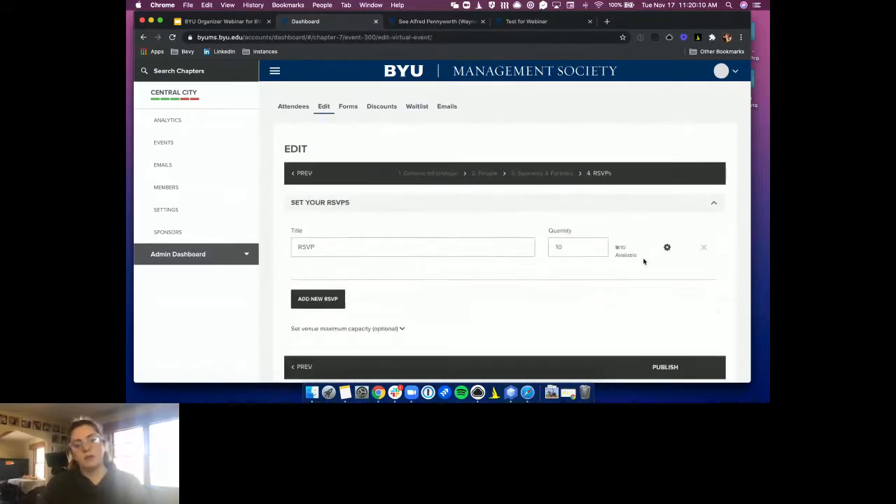
{"action": "left_click", "coordinate": [340, 301]}
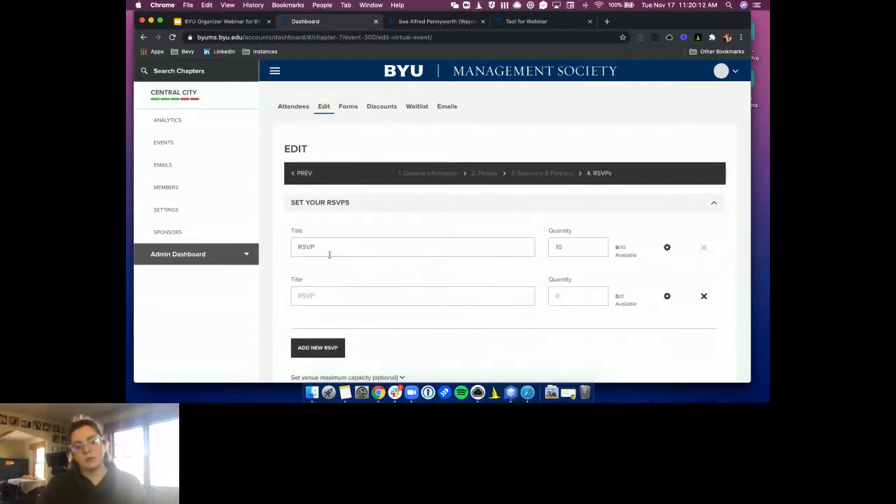
{"action": "left_click", "coordinate": [329, 255]}
{"action": "key", "text": "BackSpace"}
{"action": "key", "text": "BackSpace"}
{"action": "key", "text": "BackSpace"}
{"action": "key", "text": "BackSpace"}
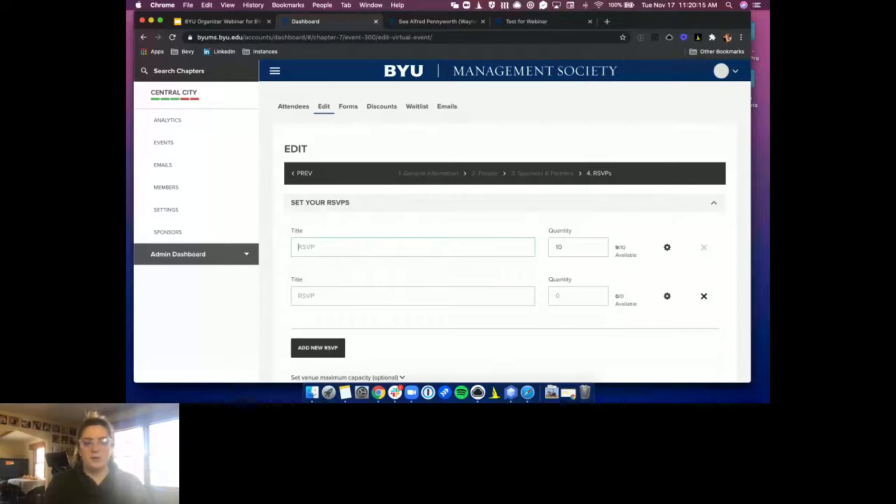
{"action": "type", "text": "Vip"}
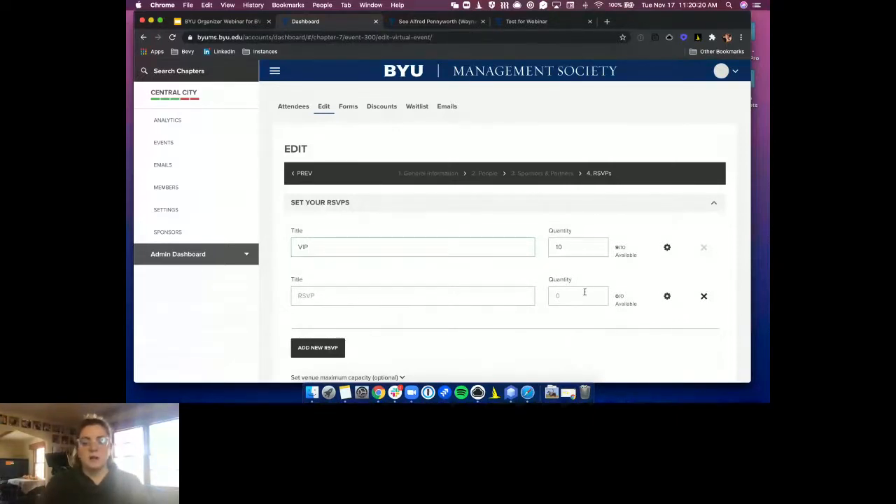
{"action": "left_click", "coordinate": [413, 295]}
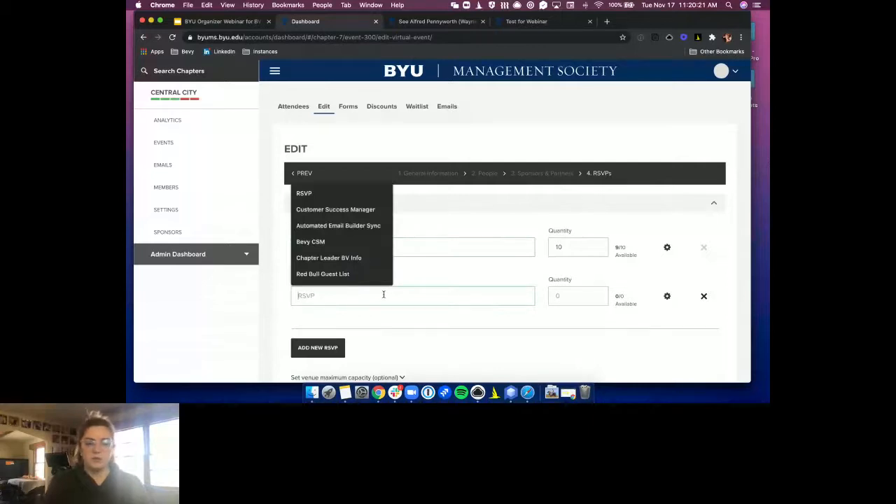
{"action": "type", "text": "General Adm"}
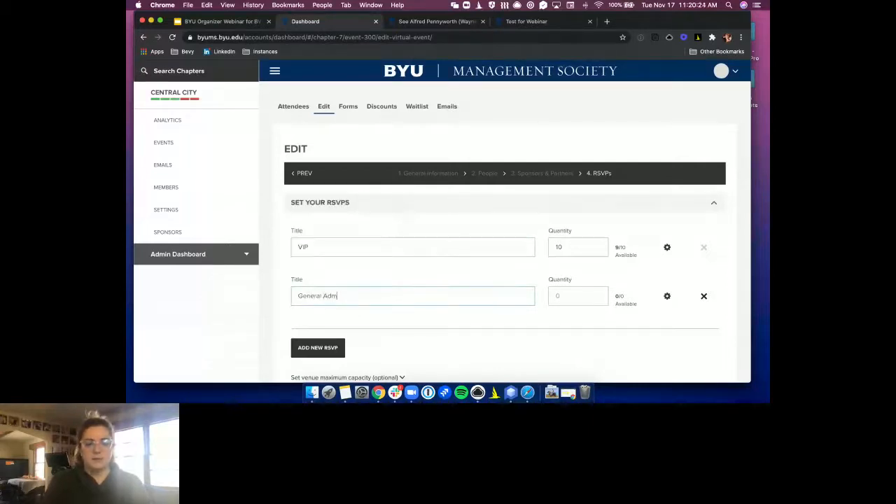
{"action": "type", "text": "ission"}
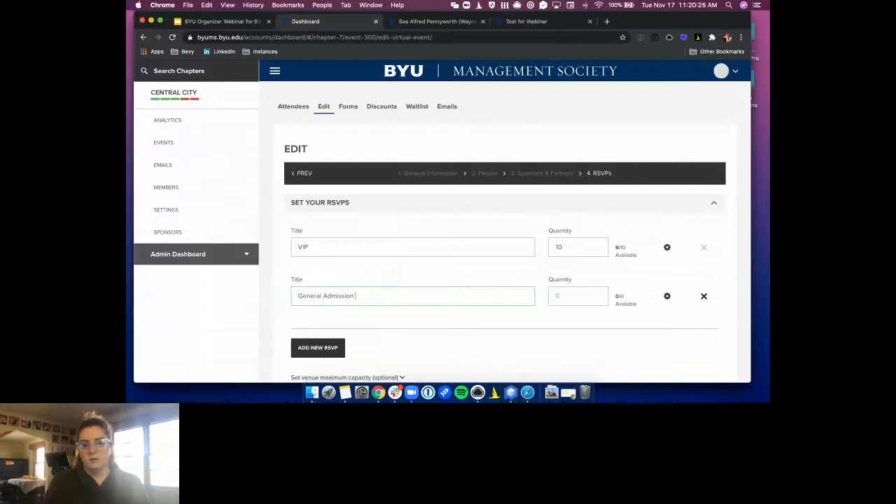
{"action": "left_click", "coordinate": [581, 300]}
{"action": "type", "text": "200"}
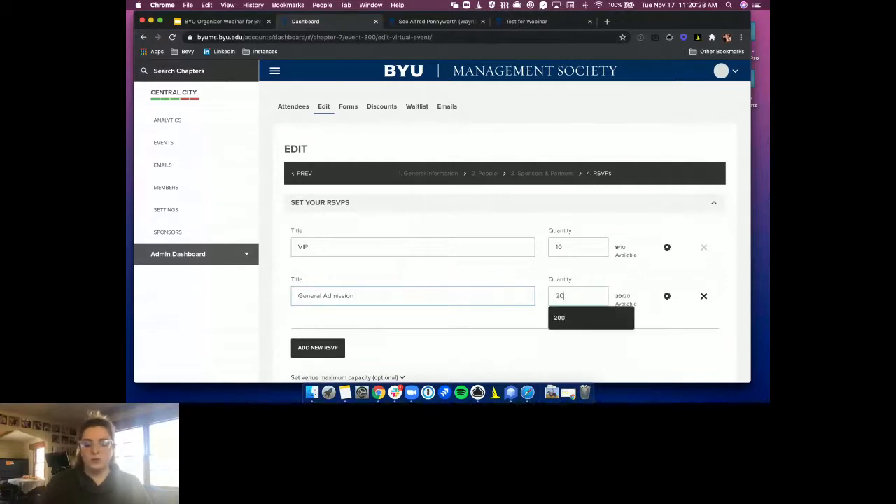
{"action": "left_click", "coordinate": [667, 250]}
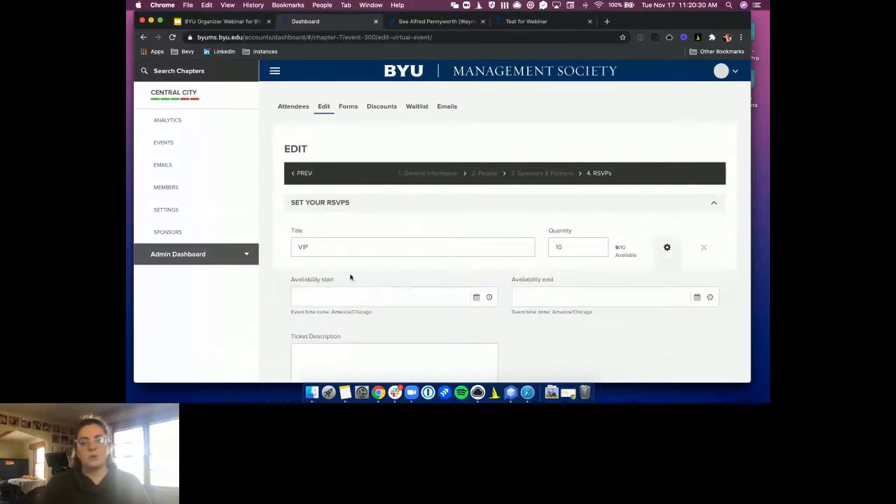
{"action": "scroll", "coordinate": [365, 308], "scroll_direction": "down", "scroll_amount": 1}
{"action": "scroll", "coordinate": [372, 317], "scroll_direction": "down", "scroll_amount": 3}
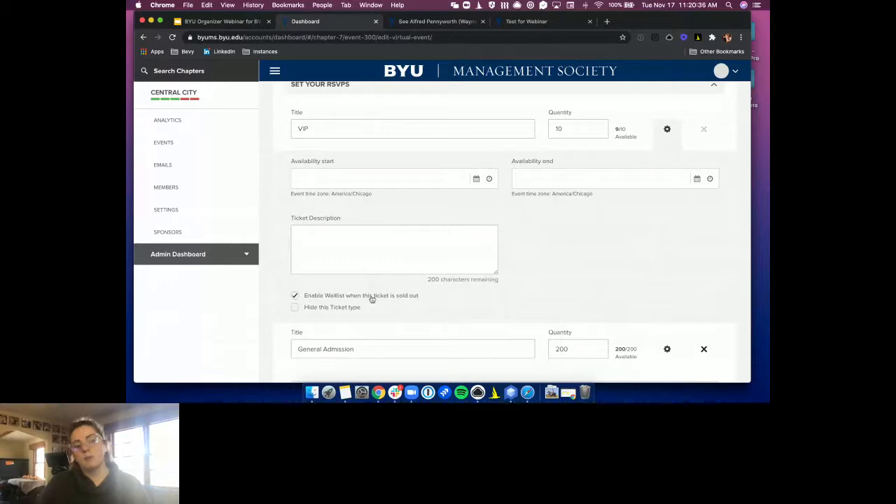
{"action": "scroll", "coordinate": [460, 255], "scroll_direction": "down", "scroll_amount": 1}
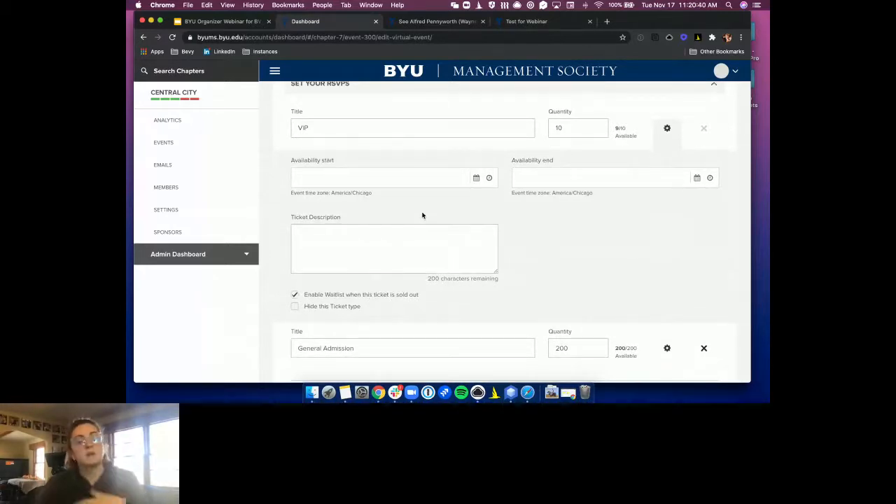
{"action": "scroll", "coordinate": [420, 211], "scroll_direction": "up", "scroll_amount": 3}
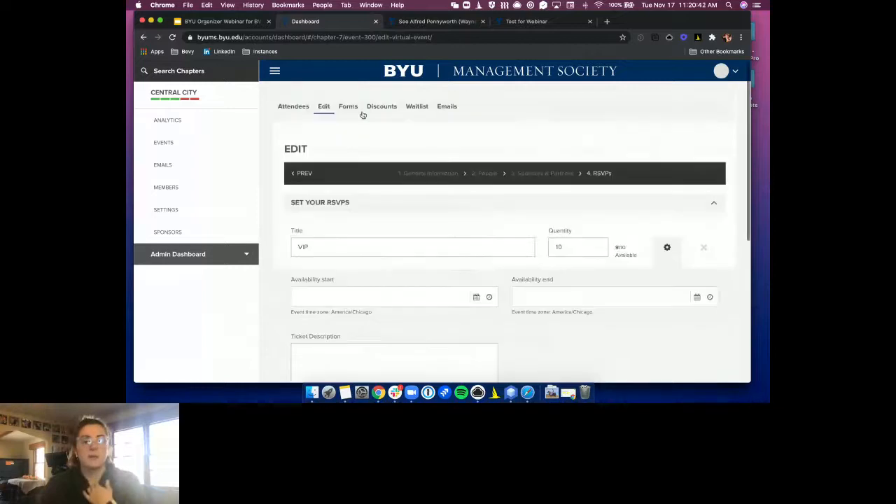
{"action": "left_click", "coordinate": [417, 106]}
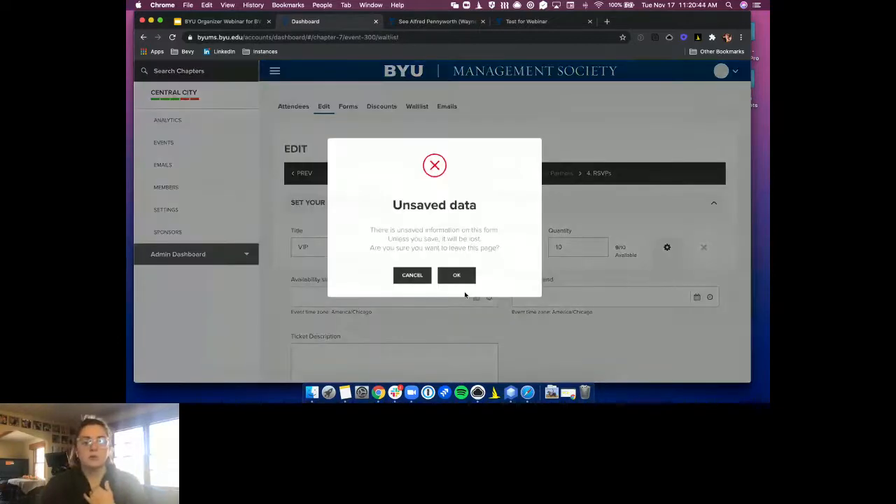
{"action": "left_click", "coordinate": [456, 276]}
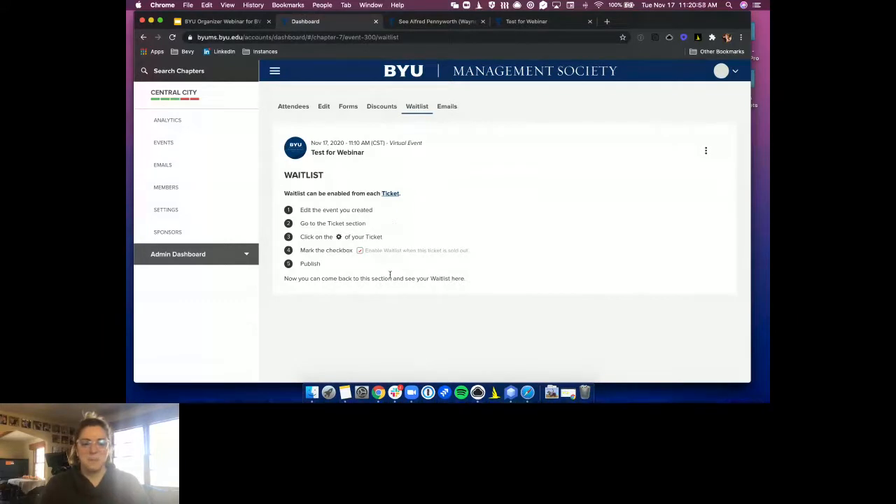
Show the event's Discounts page, which lists no ticket discounts yet
{"action": "left_click", "coordinate": [383, 107]}
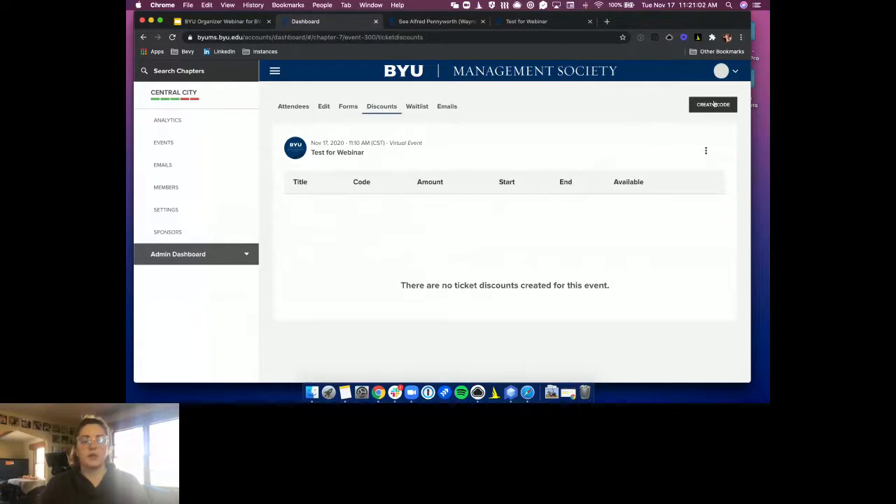
Start a new discount code titled 'BYU Rockstar Ticket' with code byumsrkstr, moving to the discount amount
{"action": "left_click", "coordinate": [713, 105]}
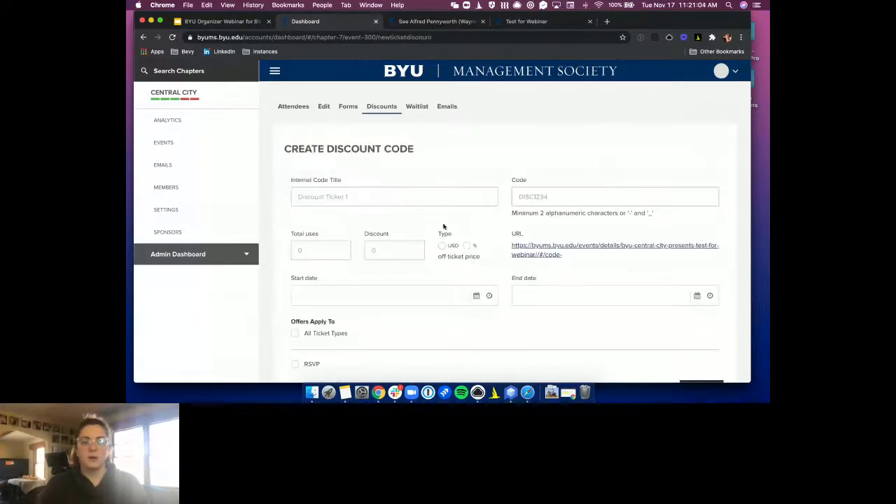
{"action": "scroll", "coordinate": [332, 217], "scroll_direction": "down", "scroll_amount": 2}
{"action": "left_click", "coordinate": [339, 143]}
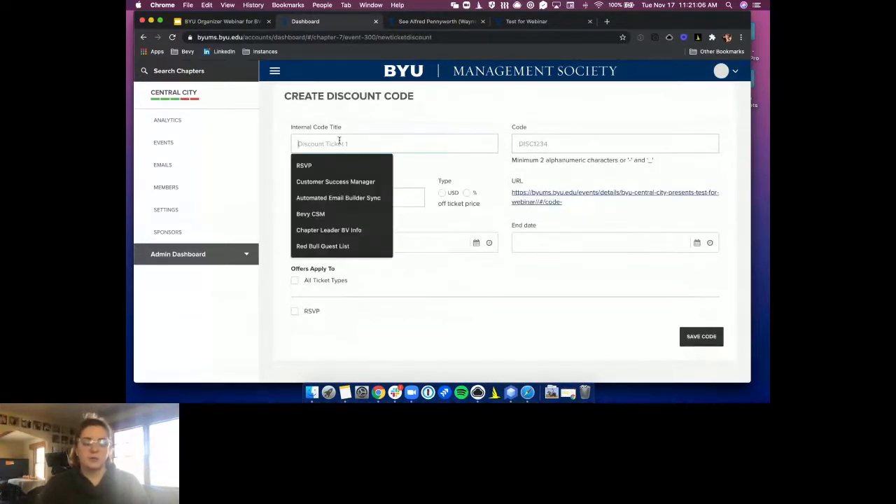
{"action": "type", "text": "BYU"}
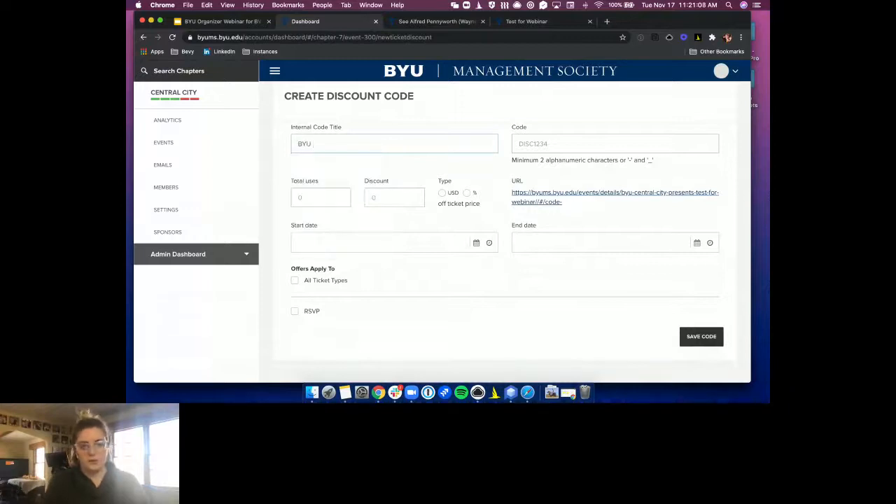
{"action": "type", "text": " Rockstar"}
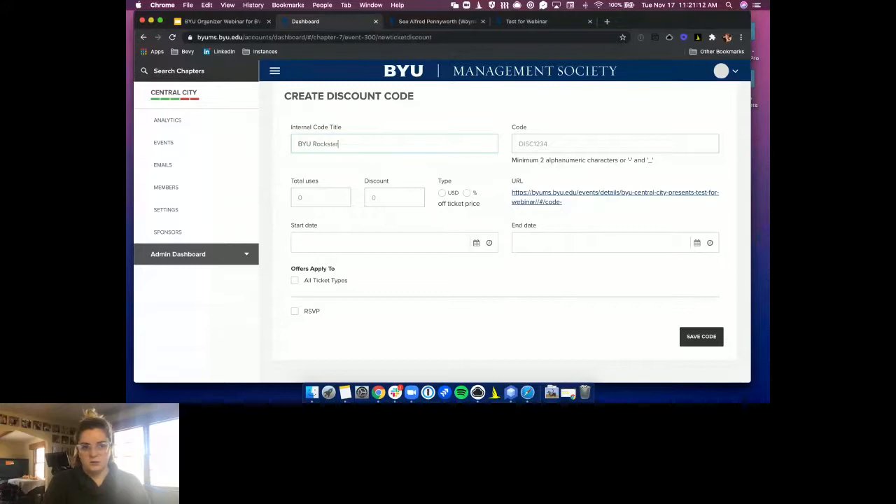
{"action": "type", "text": " Ticket"}
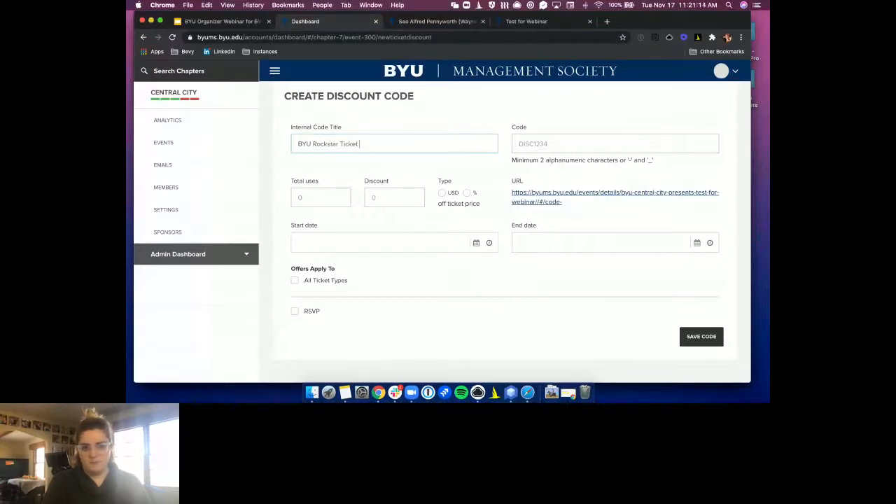
{"action": "left_click", "coordinate": [557, 147]}
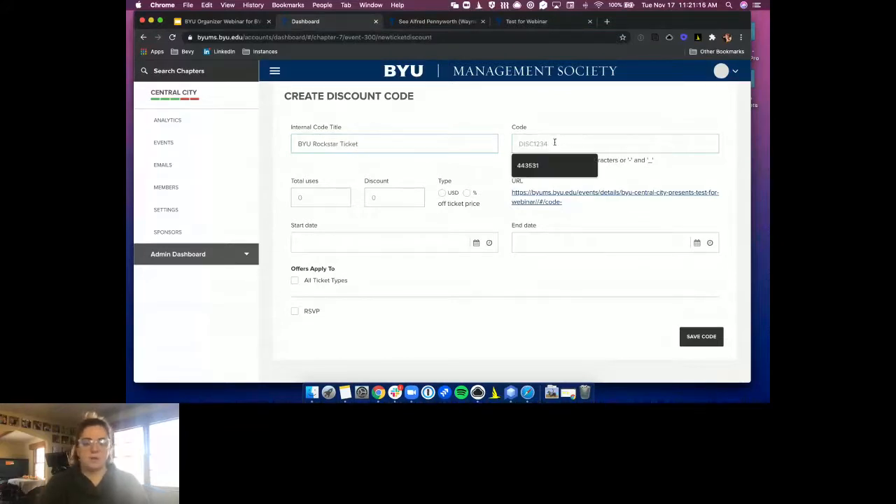
{"action": "type", "text": "byum"}
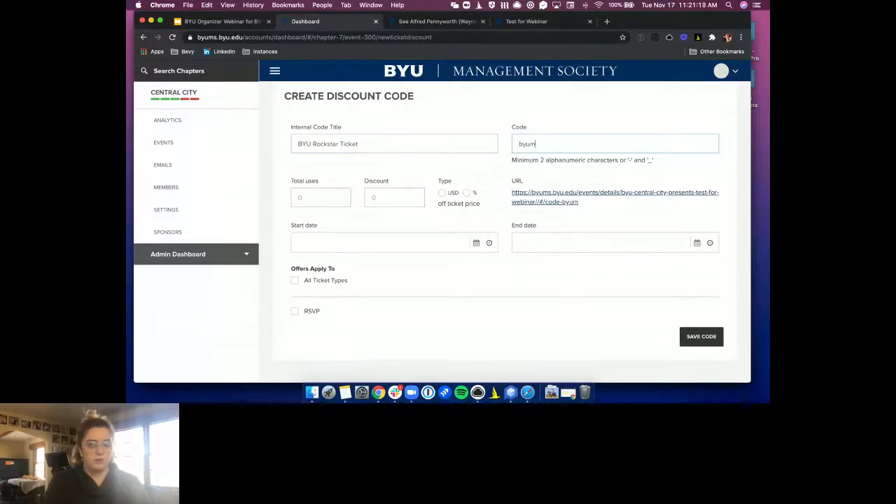
{"action": "type", "text": "srkstr"}
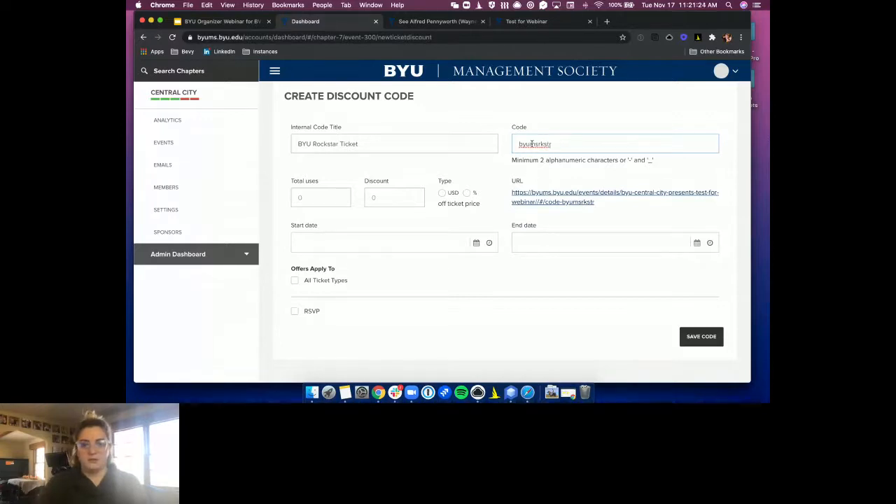
{"action": "left_click_drag", "start_coordinate": [552, 144], "coordinate": [517, 144]}
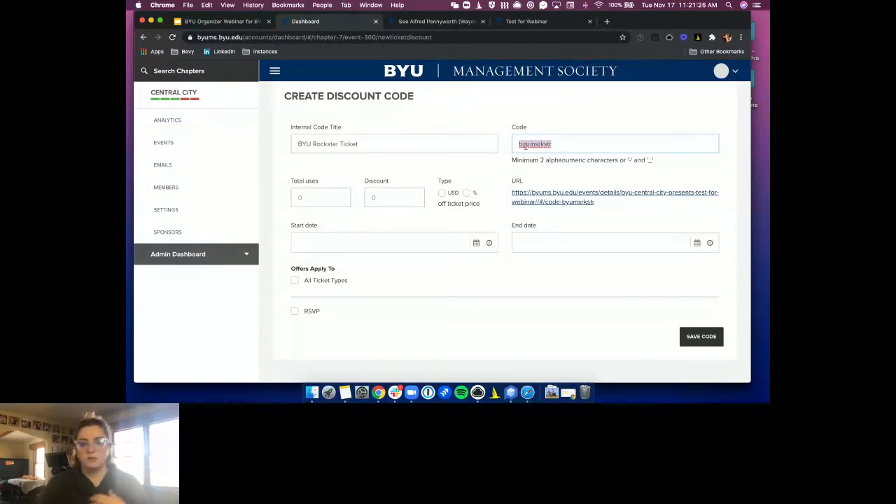
{"action": "left_click", "coordinate": [321, 197]}
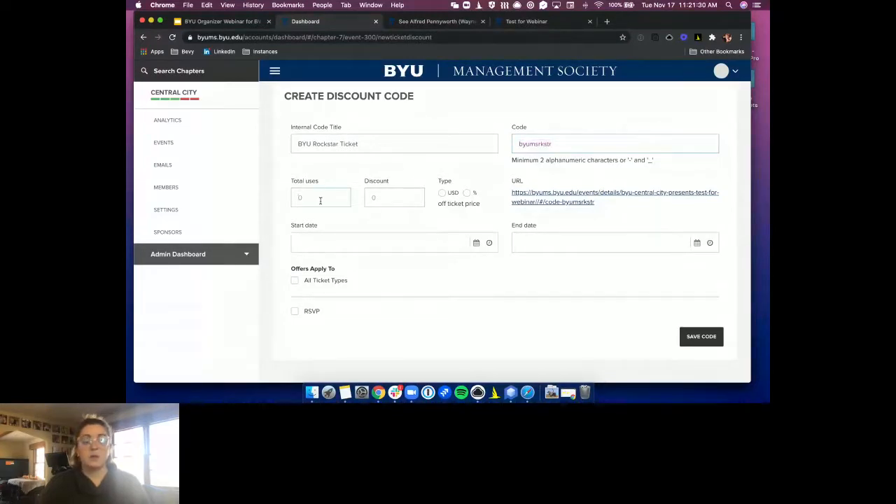
{"action": "left_click", "coordinate": [377, 198]}
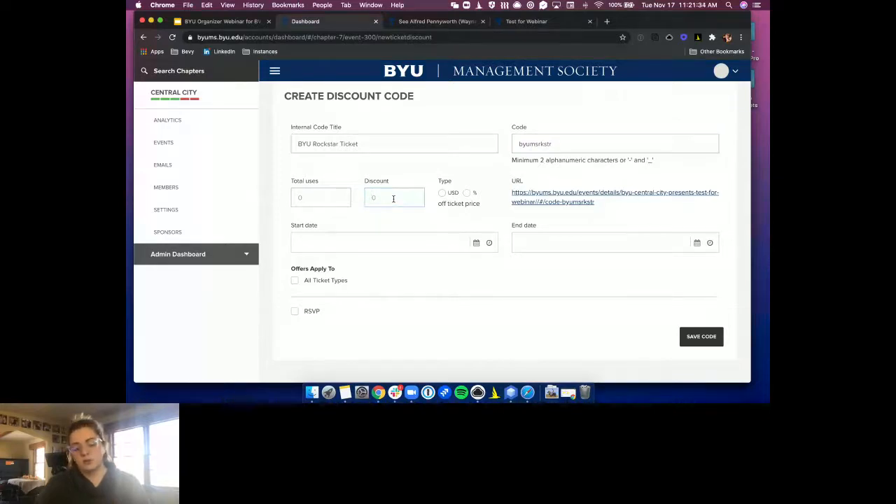
Make the discount 100% off, clear its code, and leave the form, triggering the unsaved-data warning
{"action": "type", "text": "100"}
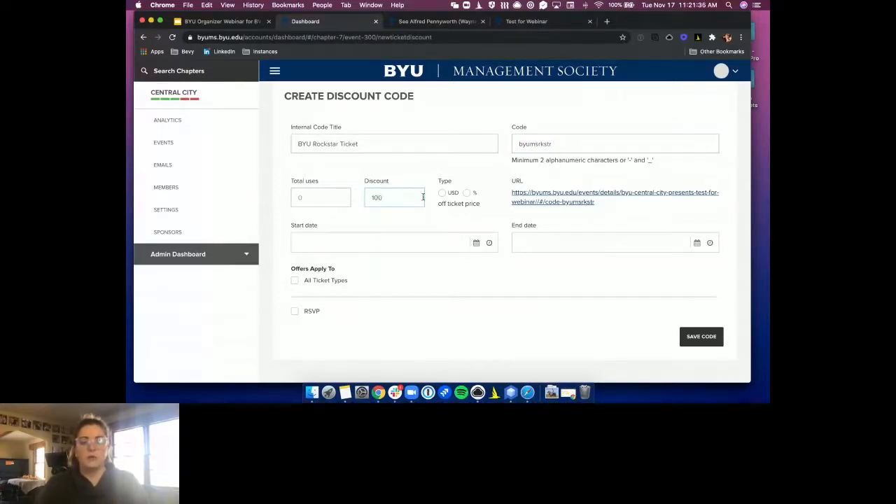
{"action": "left_click", "coordinate": [466, 193]}
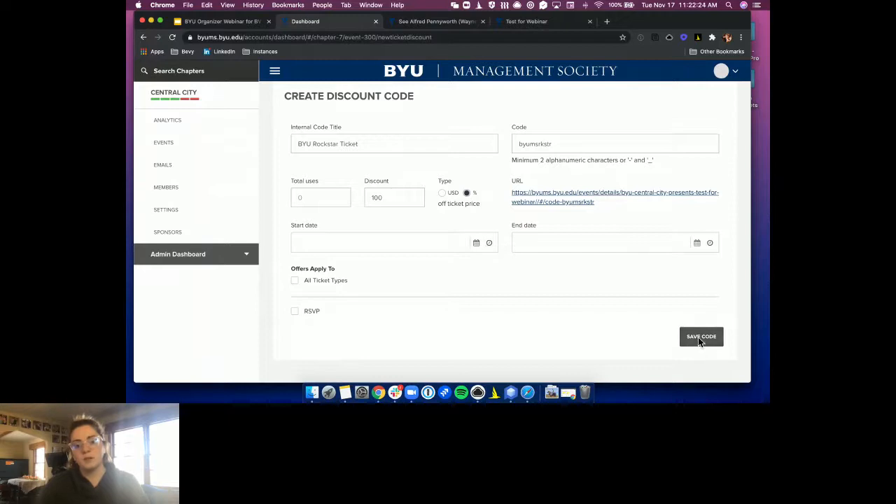
{"action": "scroll", "coordinate": [423, 222], "scroll_direction": "up", "scroll_amount": 2}
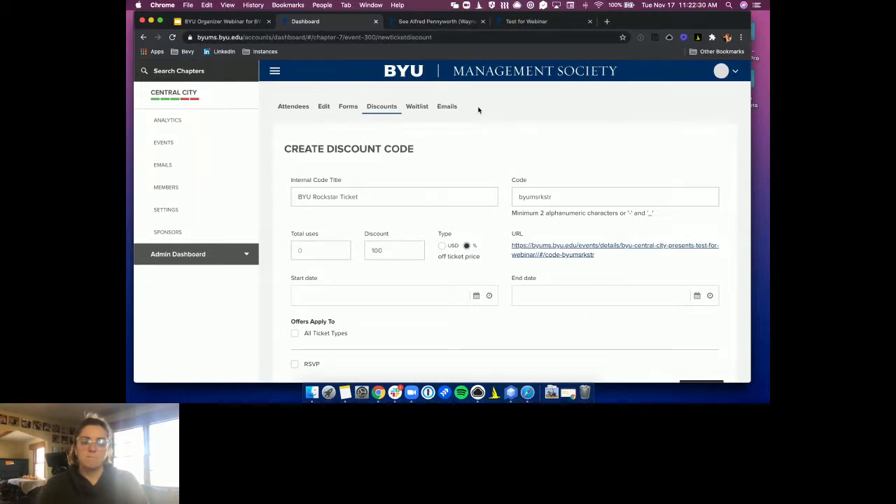
{"action": "double_click", "coordinate": [557, 198]}
{"action": "key", "text": "BackSpace"}
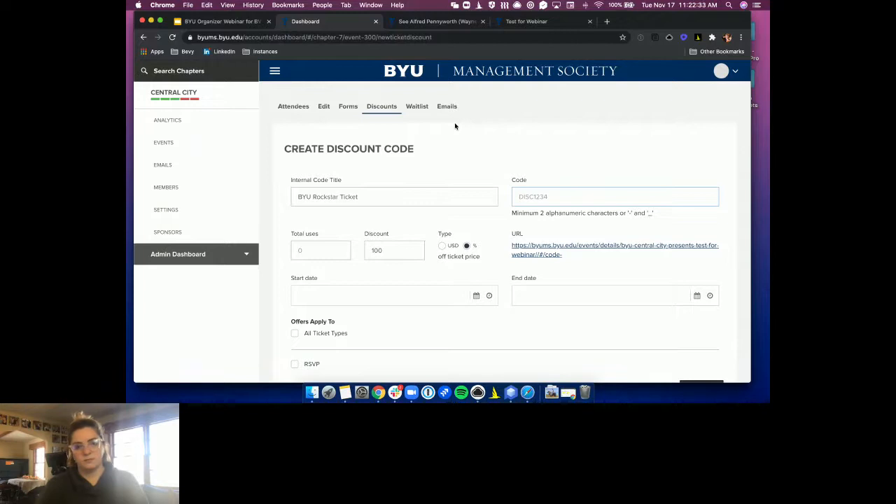
{"action": "left_click", "coordinate": [323, 107]}
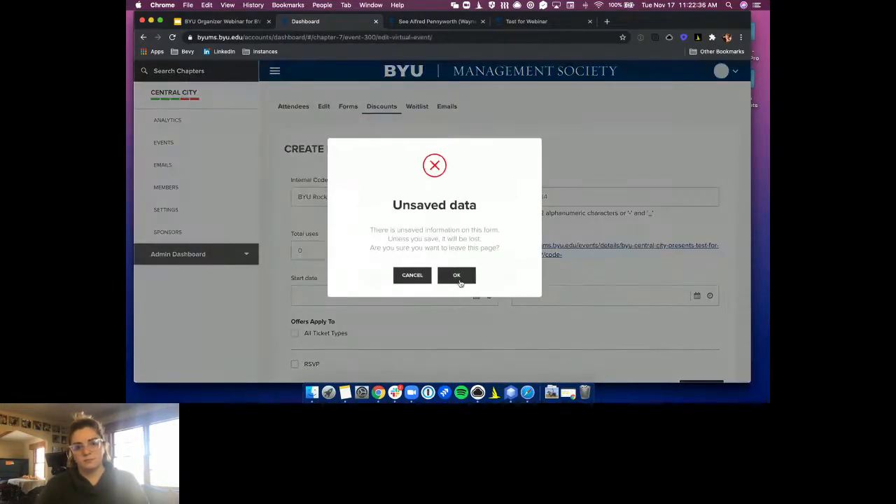
Discard the discount draft and add a hidden second RSVP ticket, 'Hidden ticket', with quantity 10
{"action": "left_click", "coordinate": [457, 276]}
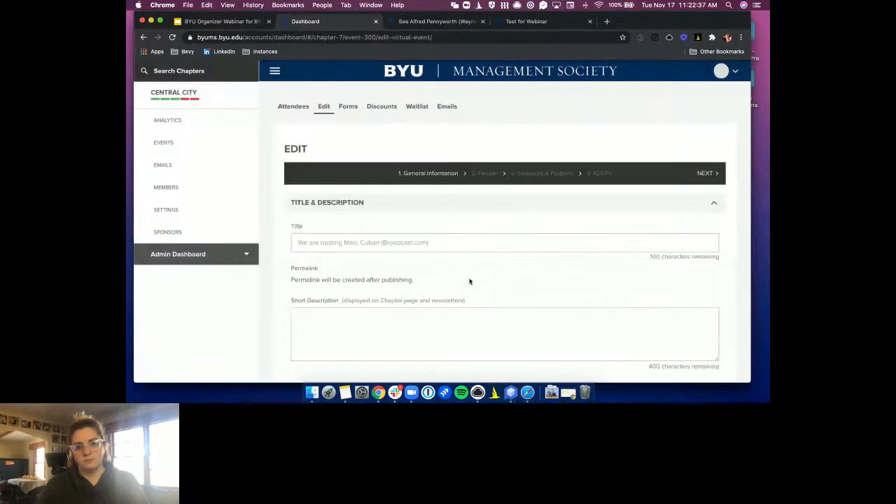
{"action": "left_click", "coordinate": [604, 173]}
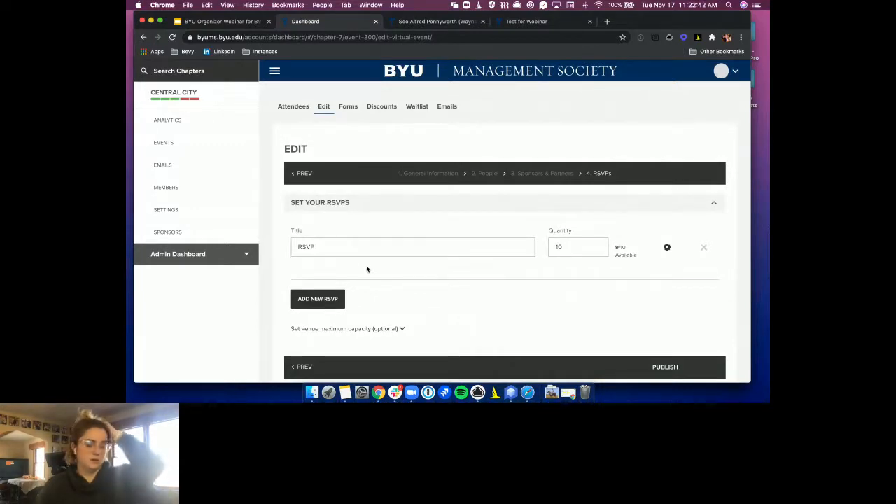
{"action": "left_click", "coordinate": [309, 302]}
{"action": "left_click", "coordinate": [409, 295]}
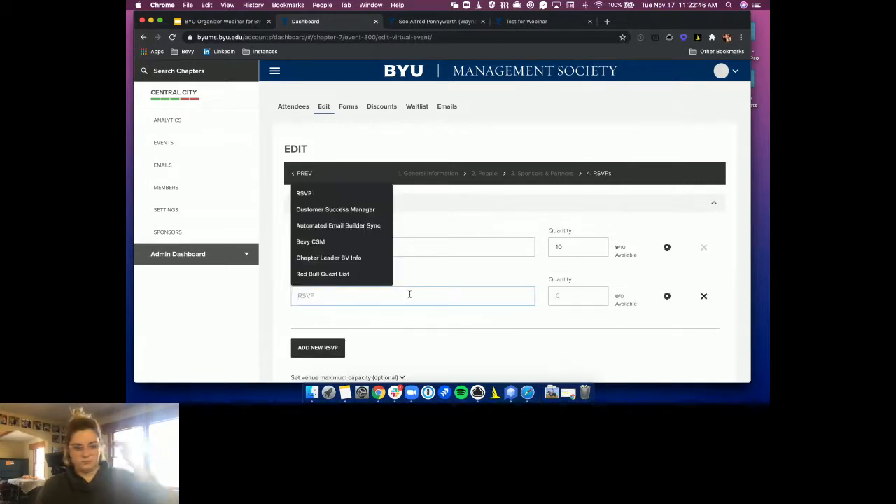
{"action": "type", "text": "Hidden ticket"}
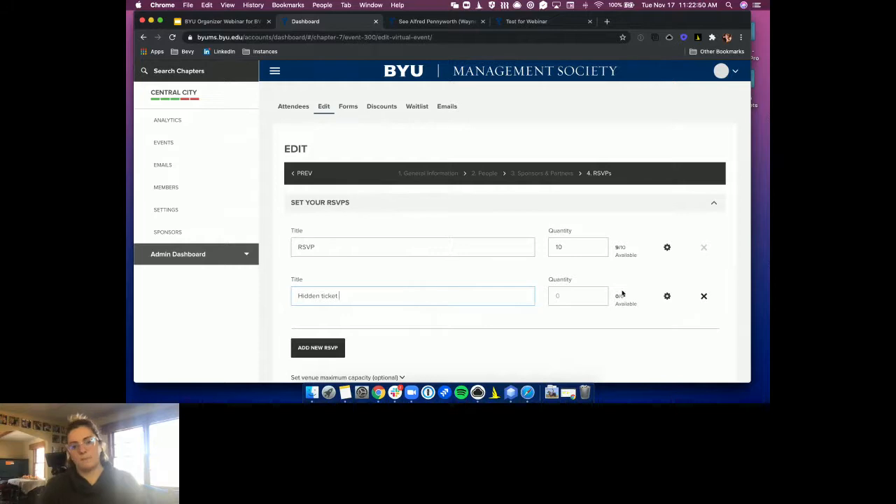
{"action": "left_click", "coordinate": [569, 295]}
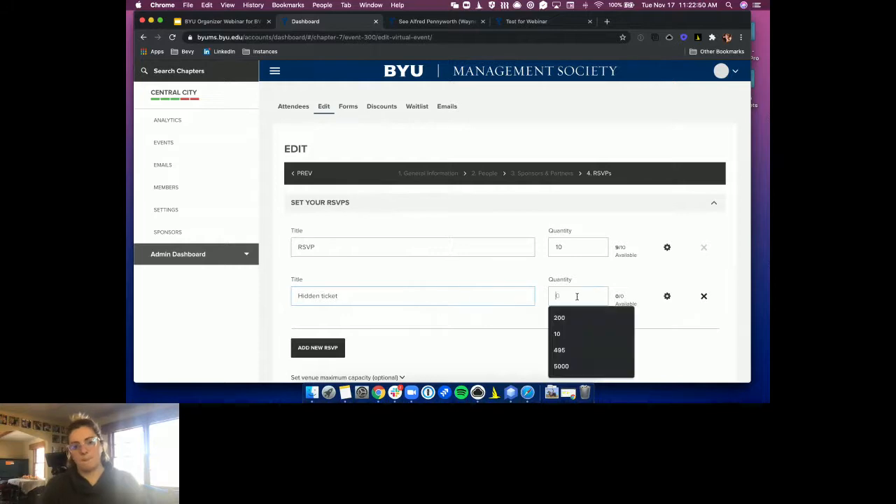
{"action": "left_click", "coordinate": [563, 334]}
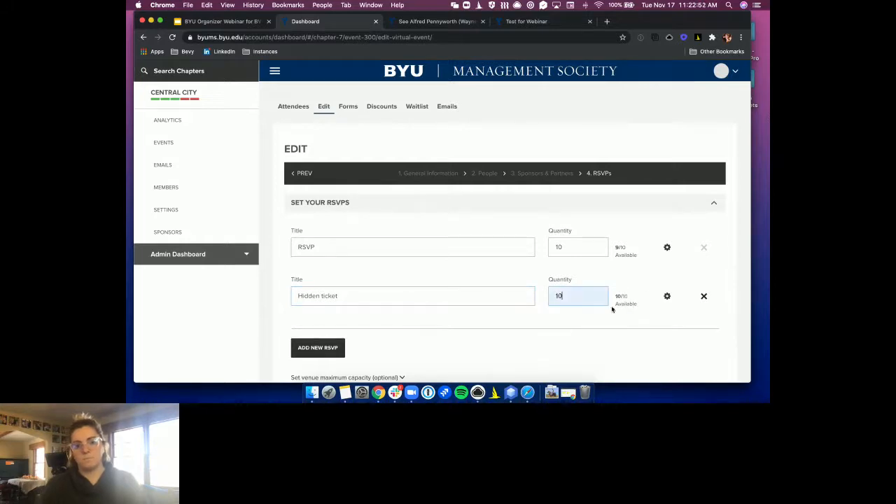
{"action": "left_click", "coordinate": [667, 296]}
{"action": "scroll", "coordinate": [561, 317], "scroll_direction": "down", "scroll_amount": 3}
{"action": "scroll", "coordinate": [561, 315], "scroll_direction": "down", "scroll_amount": 3}
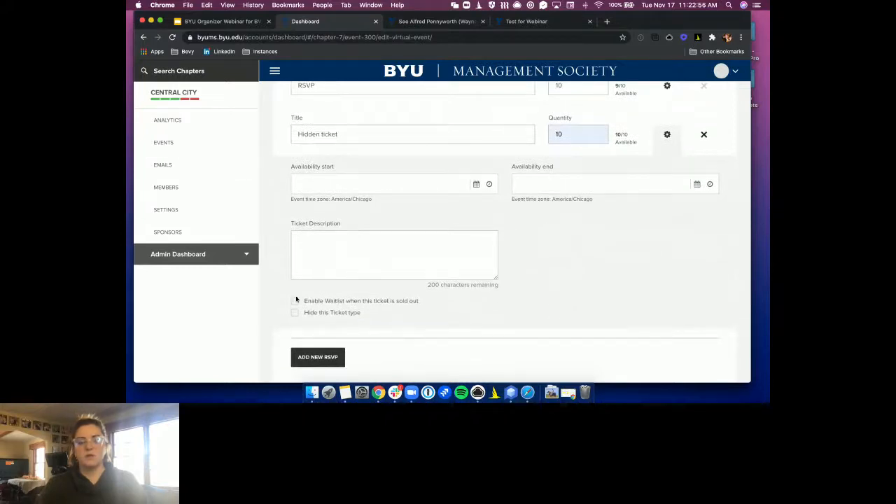
{"action": "left_click", "coordinate": [295, 313]}
{"action": "scroll", "coordinate": [486, 345], "scroll_direction": "down", "scroll_amount": 3}
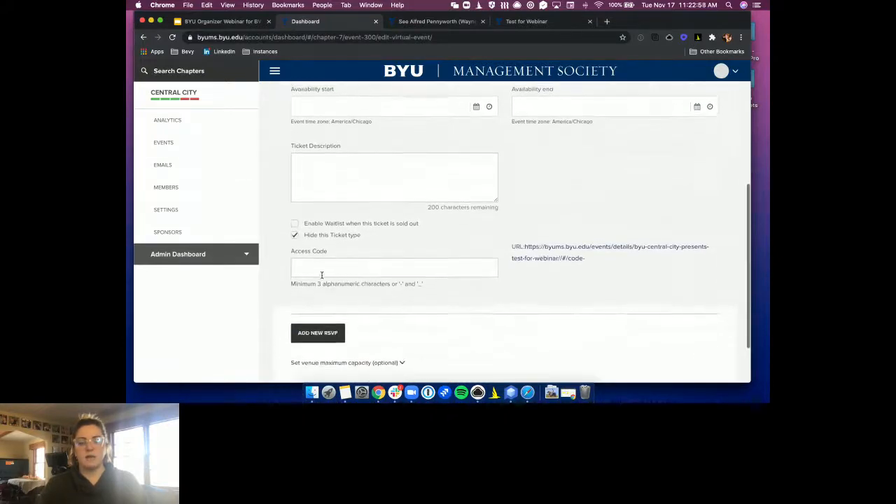
Enter an access code for the hidden ticket
{"action": "left_click", "coordinate": [320, 266]}
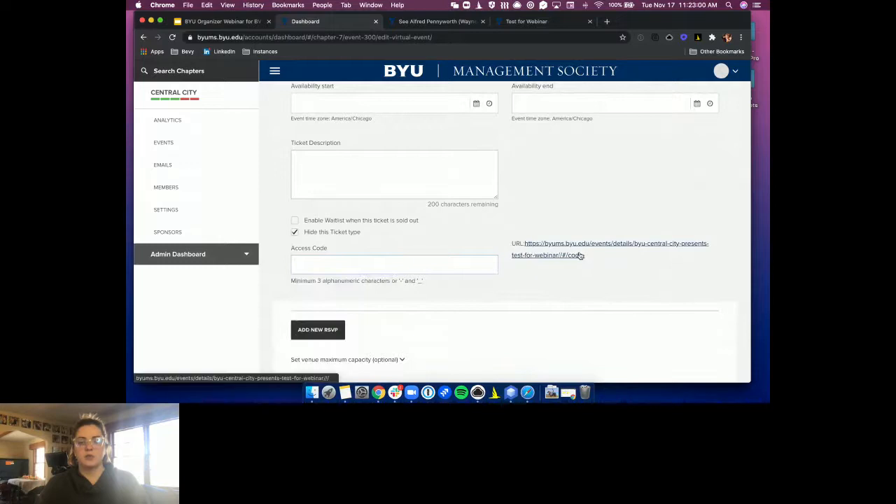
{"action": "left_click", "coordinate": [315, 264]}
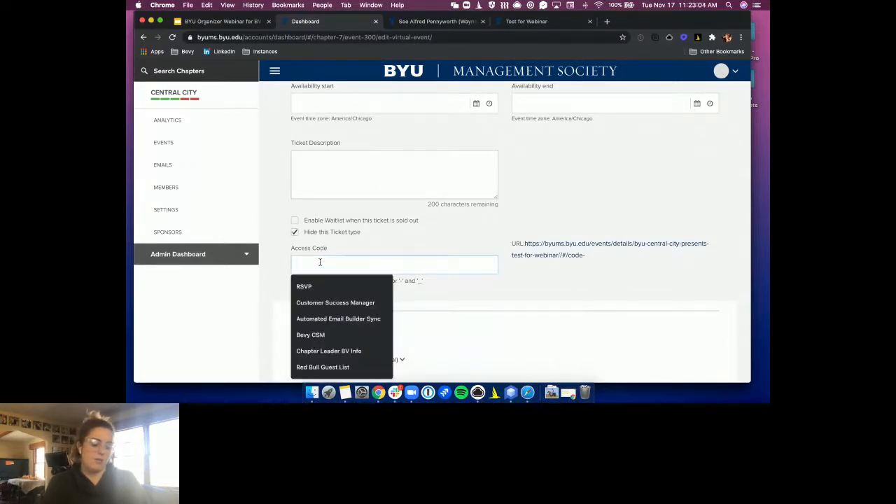
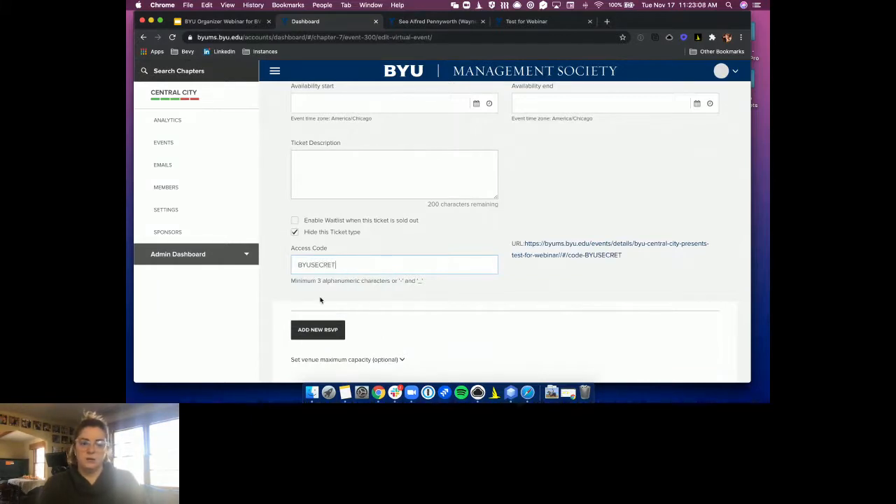
{"action": "scroll", "coordinate": [498, 349], "scroll_direction": "down", "scroll_amount": 2}
Publish the Test for Webinar event and dismiss the success message
{"action": "left_click", "coordinate": [657, 338]}
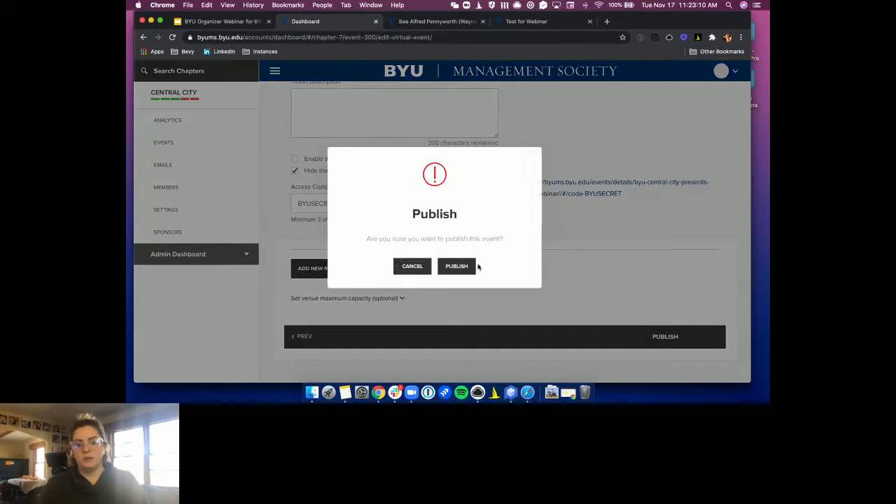
{"action": "left_click", "coordinate": [456, 269]}
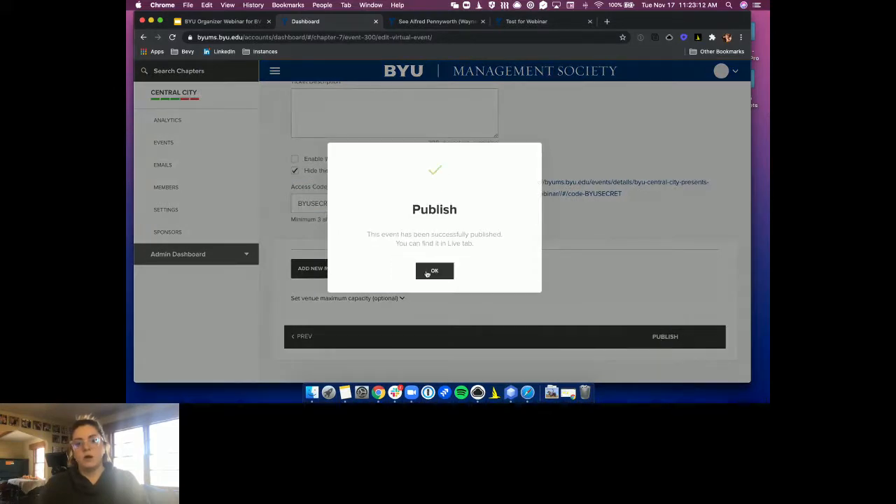
{"action": "left_click", "coordinate": [432, 271]}
{"action": "scroll", "coordinate": [348, 225], "scroll_direction": "up", "scroll_amount": 1}
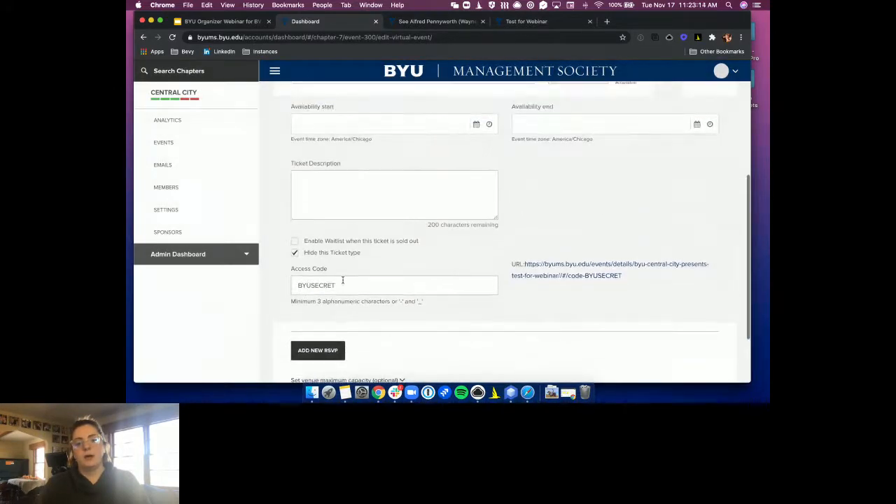
{"action": "scroll", "coordinate": [302, 253], "scroll_direction": "up", "scroll_amount": 2}
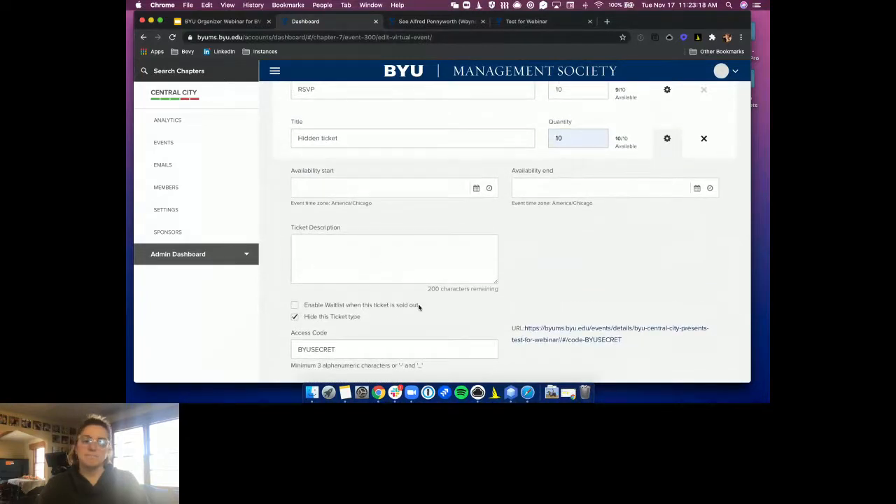
{"action": "scroll", "coordinate": [420, 284], "scroll_direction": "up", "scroll_amount": 1}
{"action": "scroll", "coordinate": [581, 296], "scroll_direction": "down", "scroll_amount": 2}
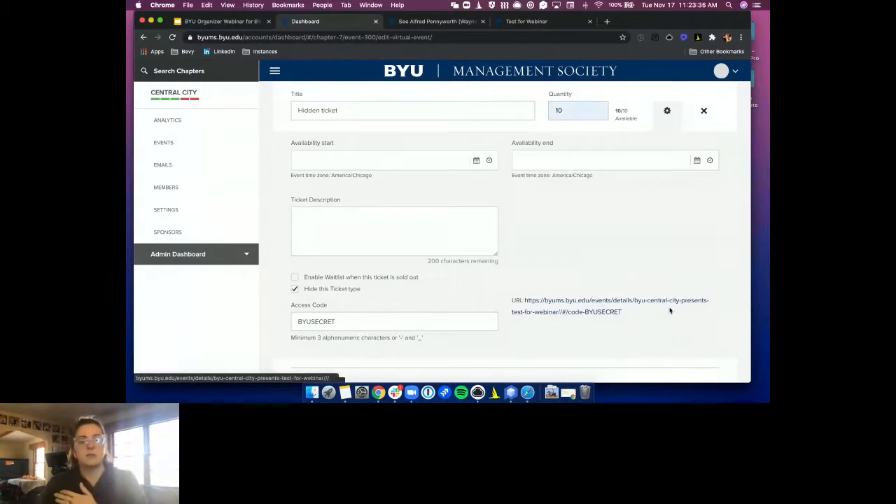
{"action": "left_click", "coordinate": [295, 289]}
{"action": "left_click_drag", "start_coordinate": [624, 313], "coordinate": [523, 300]}
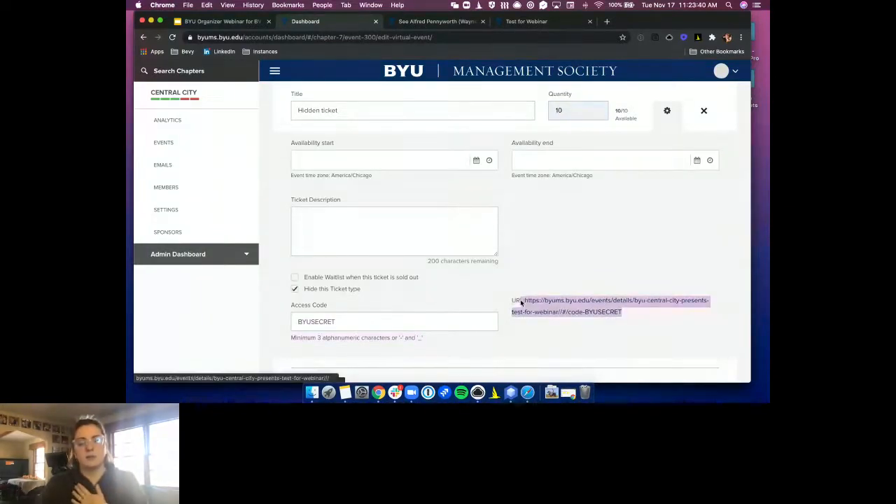
{"action": "left_click_drag", "start_coordinate": [376, 319], "coordinate": [246, 320]}
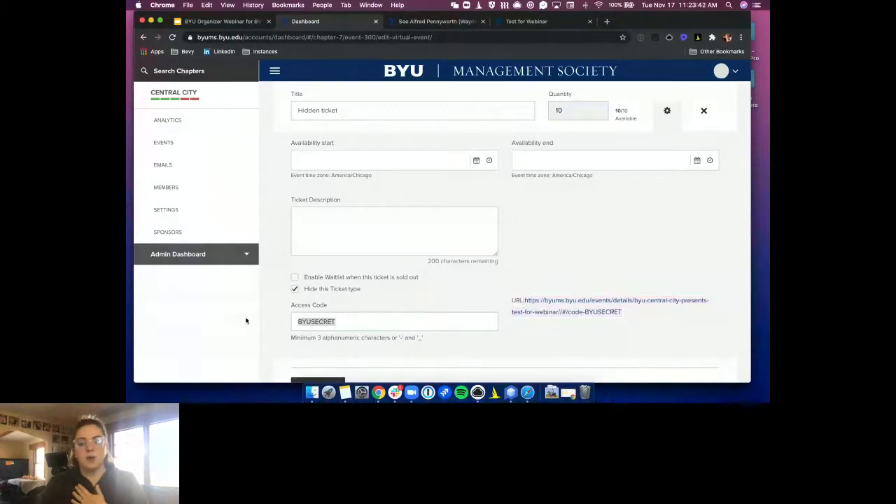
{"action": "left_click", "coordinate": [441, 297]}
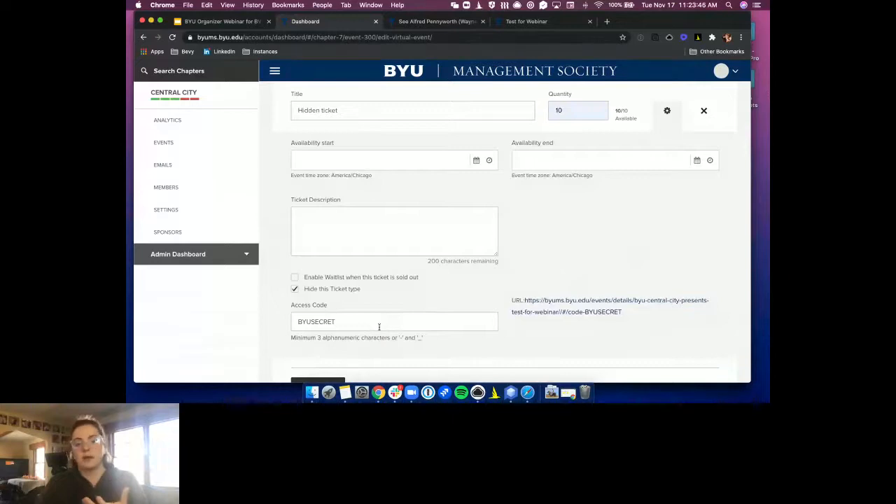
{"action": "left_click_drag", "start_coordinate": [355, 322], "coordinate": [292, 324]}
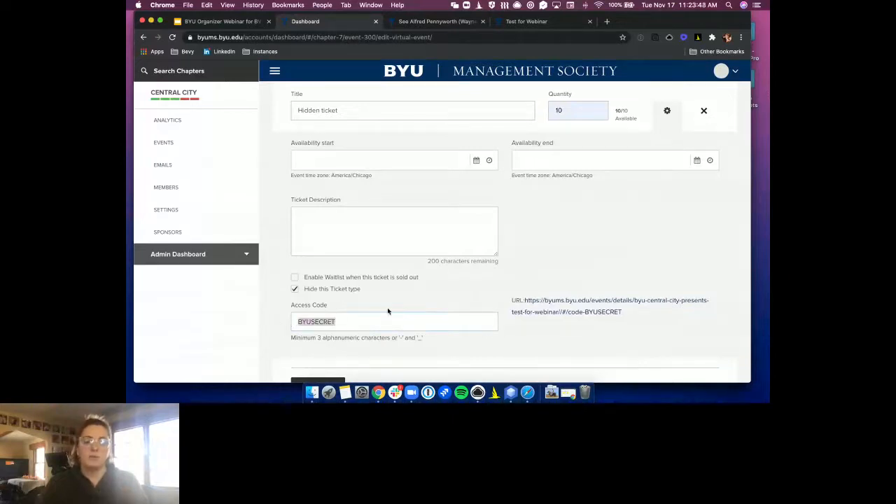
{"action": "left_click", "coordinate": [570, 258]}
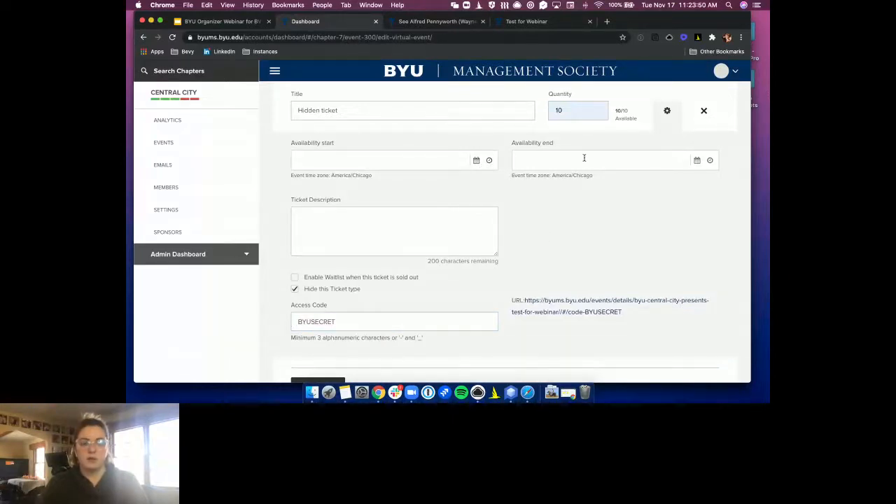
{"action": "scroll", "coordinate": [537, 242], "scroll_direction": "down", "scroll_amount": 3}
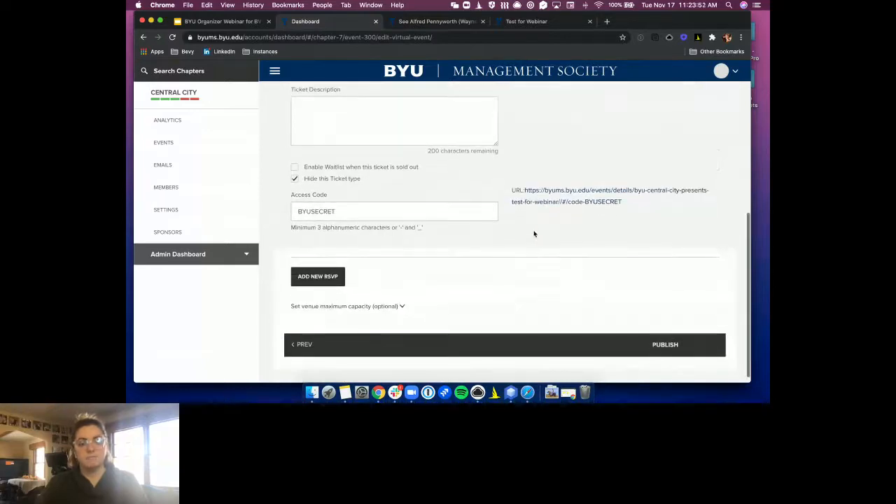
{"action": "scroll", "coordinate": [534, 232], "scroll_direction": "up", "scroll_amount": 8}
Go to the event's Sponsors & Partners step, then visit the chapter's sponsors page
{"action": "left_click", "coordinate": [372, 106]}
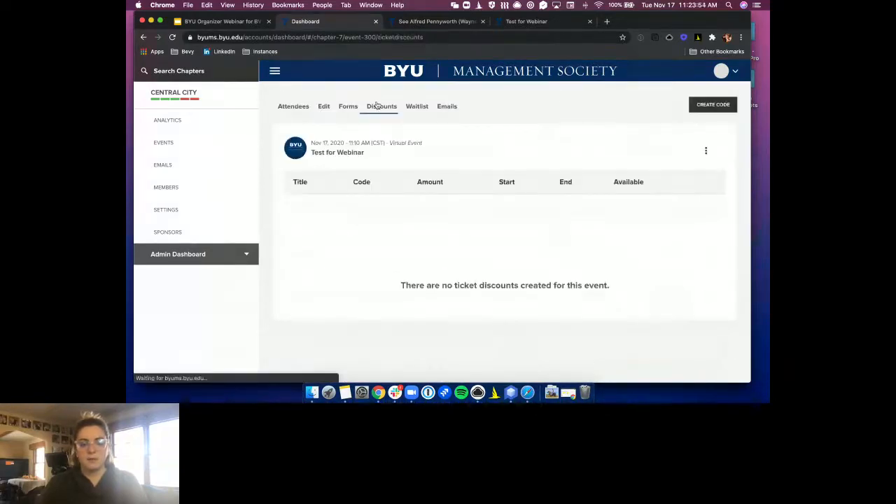
{"action": "left_click", "coordinate": [325, 108]}
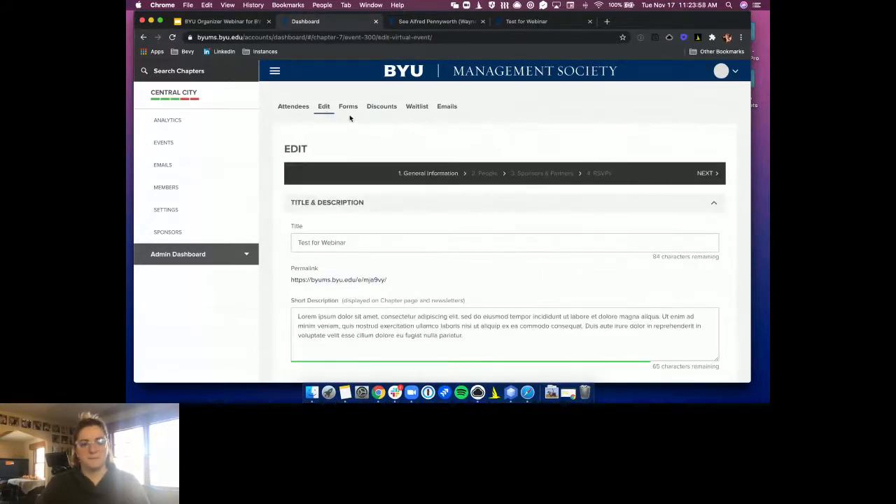
{"action": "left_click", "coordinate": [541, 173]}
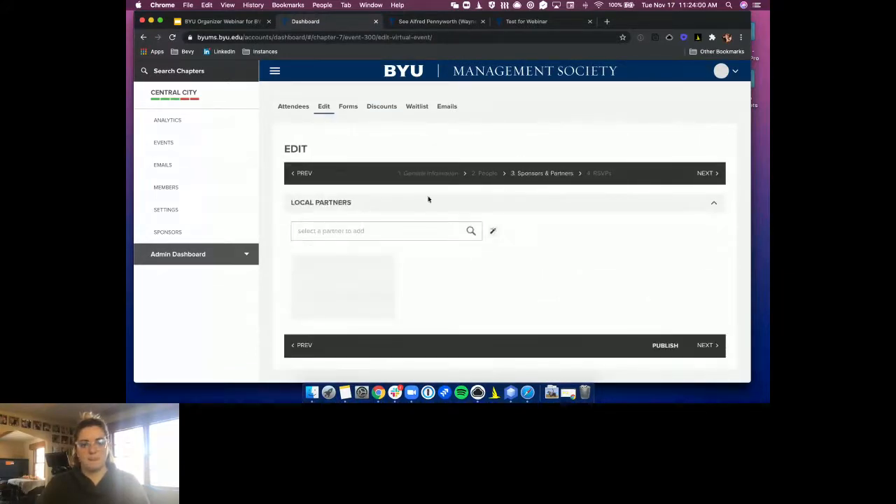
{"action": "left_click", "coordinate": [408, 235]}
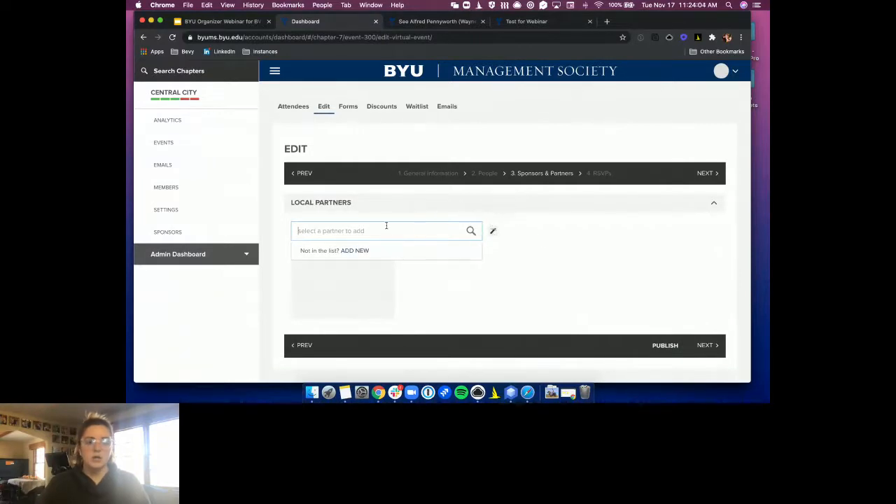
{"action": "left_click", "coordinate": [166, 232]}
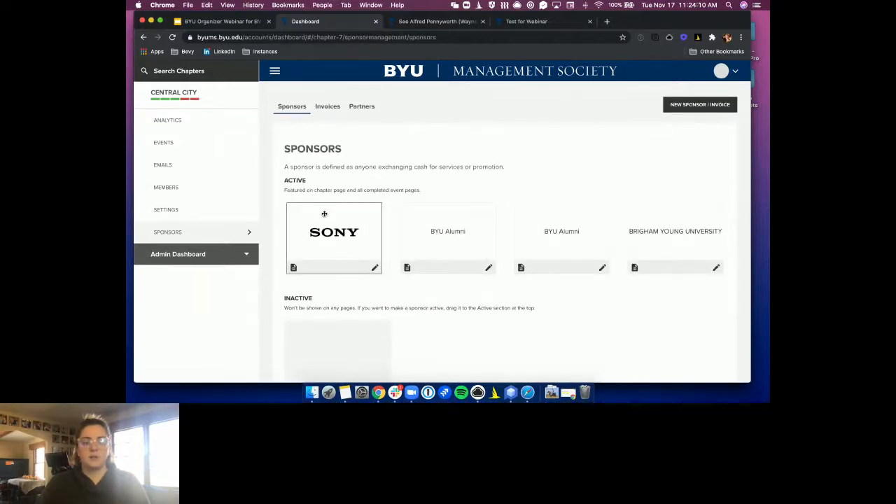
Return to Test for Webinar's Sponsors & Partners step and open a blank new-partner form
{"action": "scroll", "coordinate": [474, 254], "scroll_direction": "down", "scroll_amount": 2}
{"action": "scroll", "coordinate": [334, 211], "scroll_direction": "up", "scroll_amount": 2}
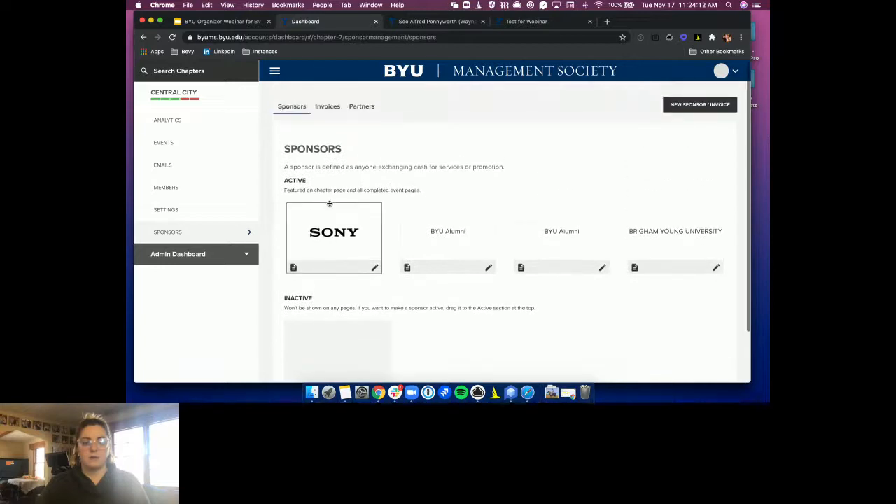
{"action": "left_click", "coordinate": [168, 143]}
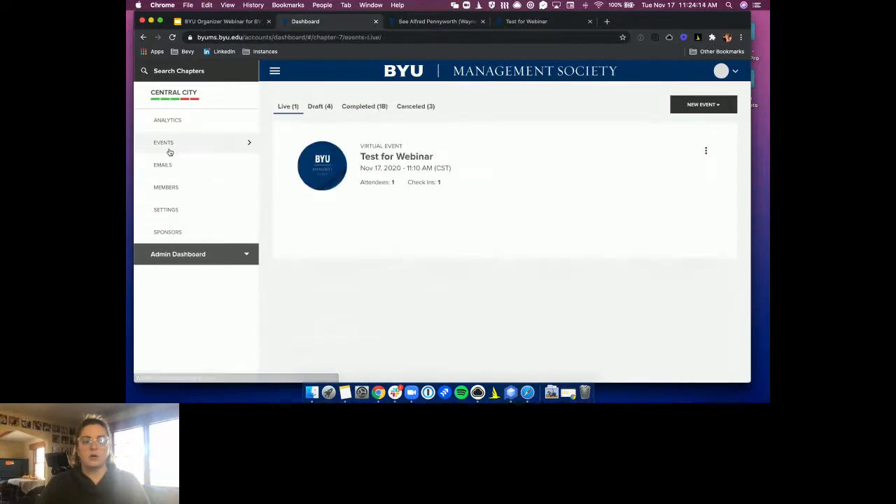
{"action": "left_click", "coordinate": [419, 151]}
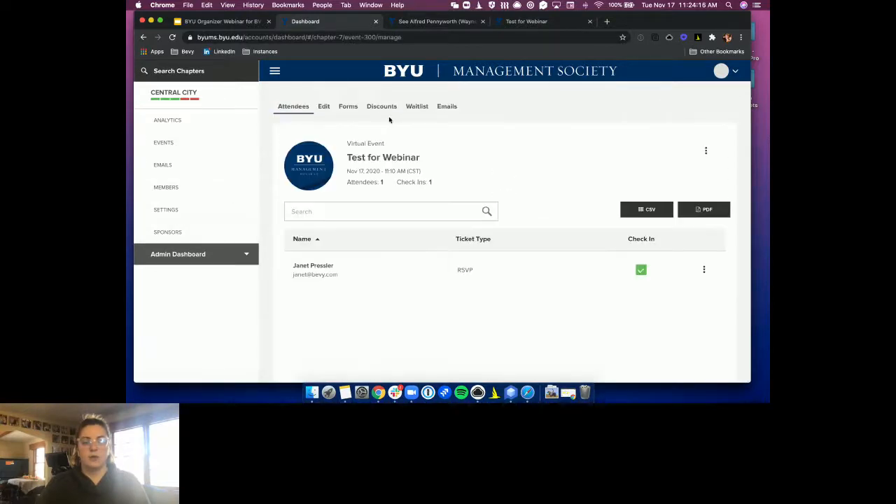
{"action": "left_click", "coordinate": [324, 106]}
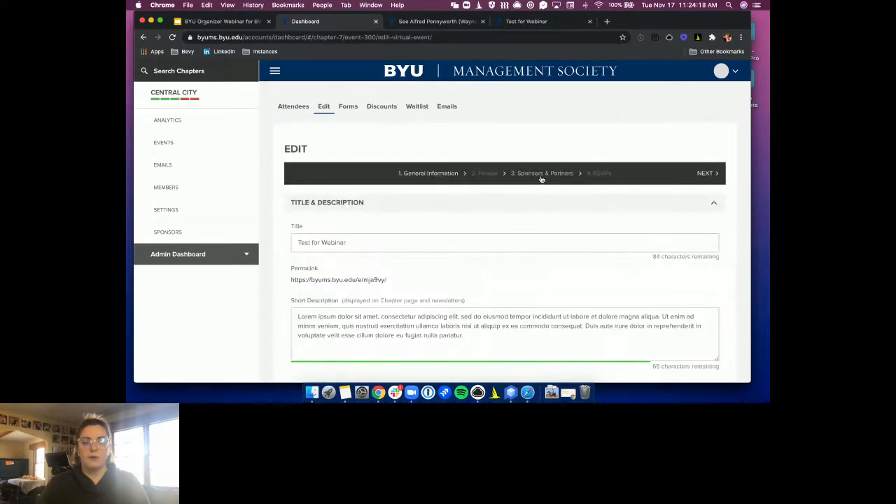
{"action": "left_click", "coordinate": [541, 175]}
{"action": "left_click", "coordinate": [402, 232]}
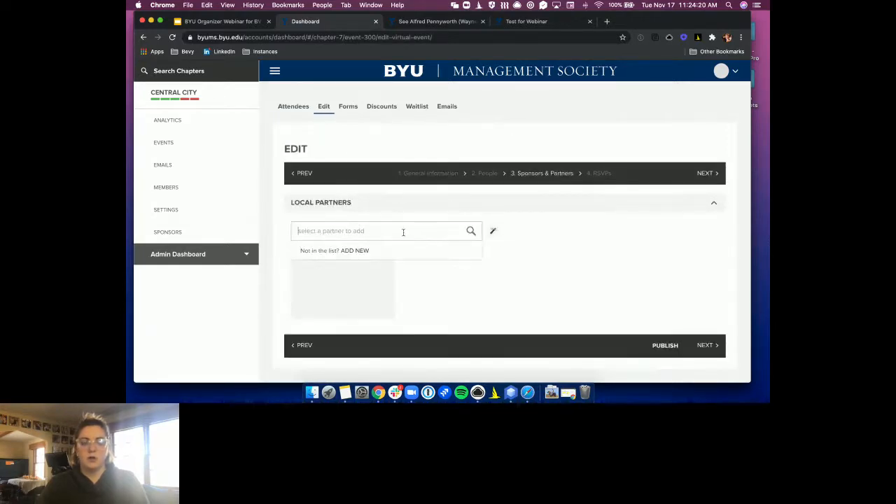
{"action": "left_click", "coordinate": [362, 250]}
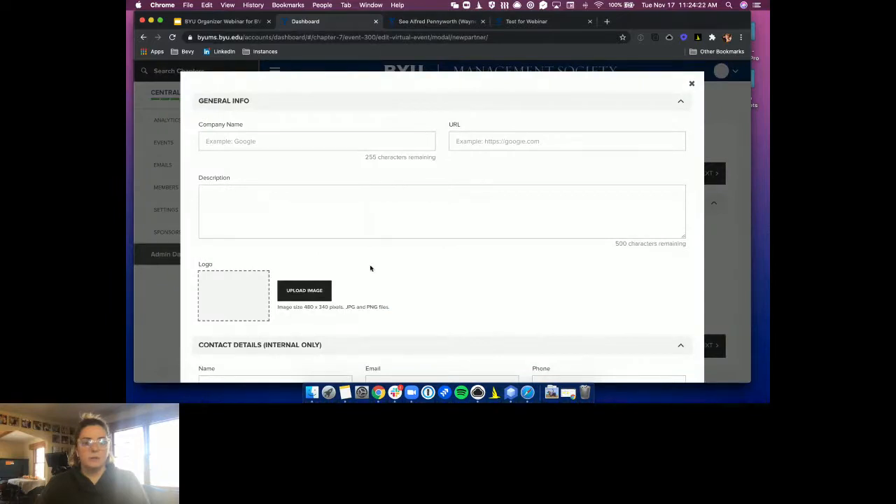
Close the new-partner form and add Starbucks as a local partner via the partner search
{"action": "scroll", "coordinate": [370, 266], "scroll_direction": "down", "scroll_amount": 3}
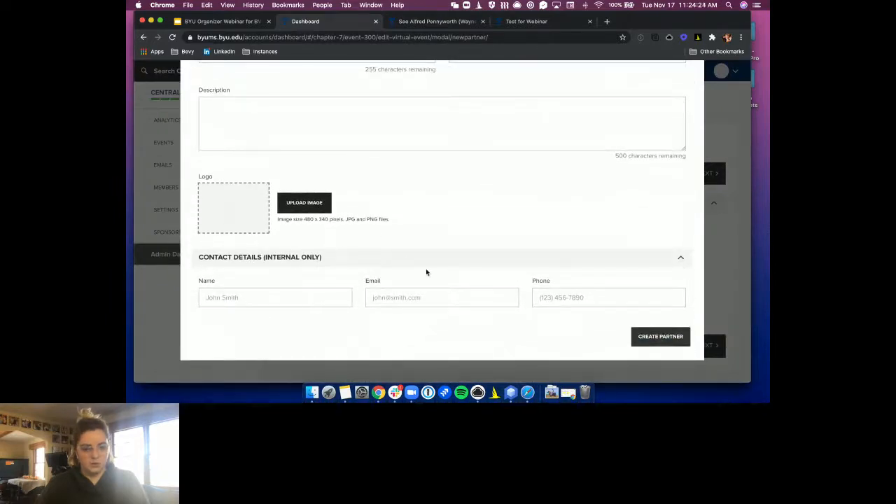
{"action": "scroll", "coordinate": [548, 180], "scroll_direction": "up", "scroll_amount": 3}
{"action": "left_click", "coordinate": [690, 84]}
{"action": "left_click", "coordinate": [382, 231]}
{"action": "type", "text": "sony"}
{"action": "key", "text": "BackSpace"}
{"action": "key", "text": "BackSpace"}
{"action": "key", "text": "BackSpace"}
{"action": "key", "text": "BackSpace"}
{"action": "type", "text": "sta"}
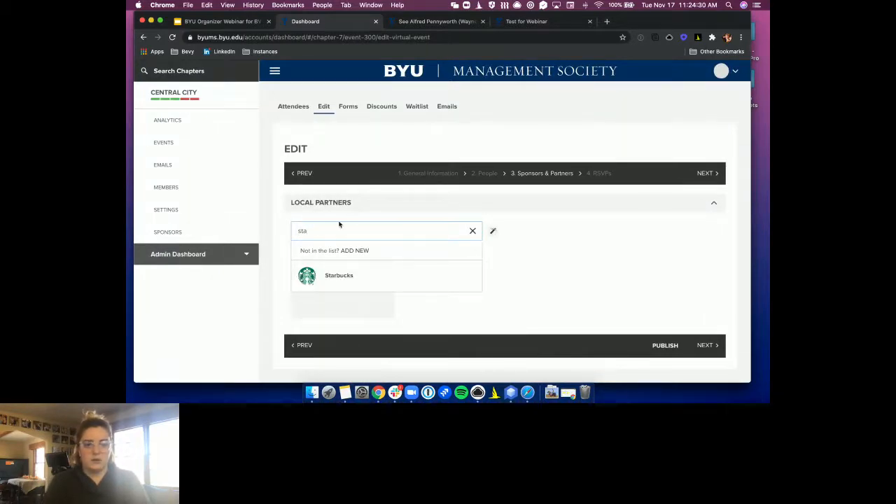
{"action": "left_click", "coordinate": [343, 274]}
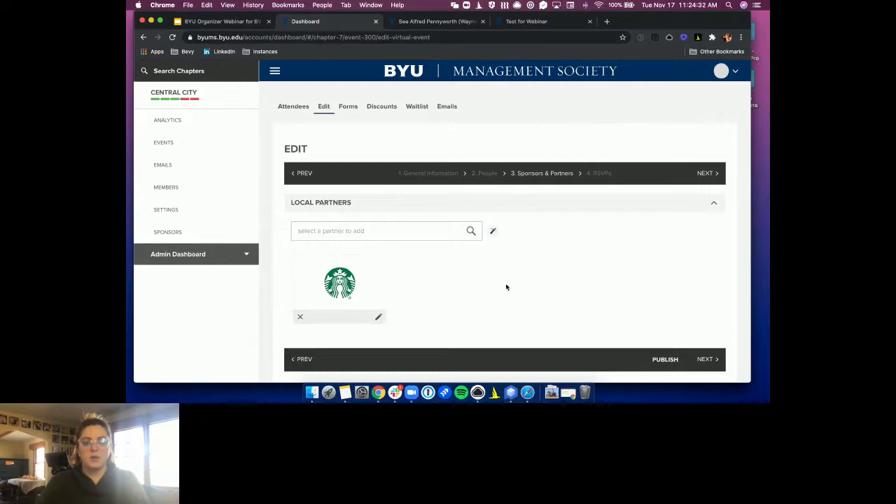
Publish the event again with the Starbucks partner
{"action": "left_click", "coordinate": [665, 360]}
{"action": "left_click", "coordinate": [467, 271]}
{"action": "left_click", "coordinate": [436, 270]}
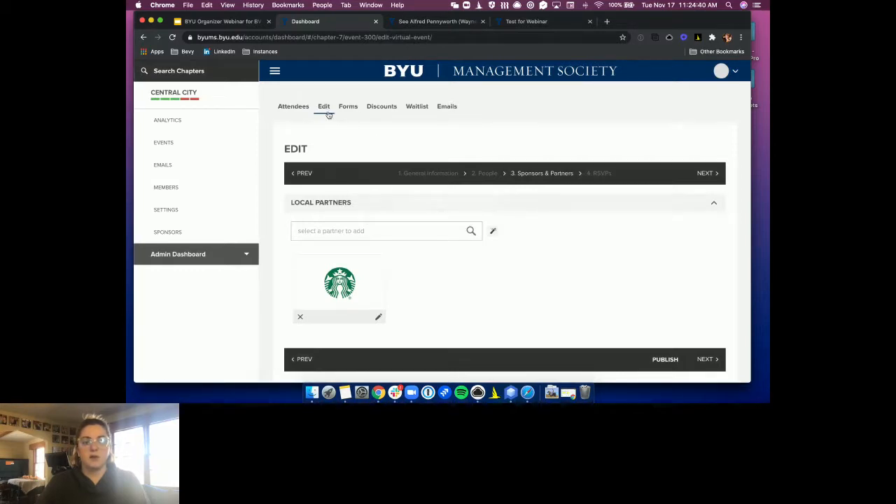
Open the event's permalink in a new tab, review Starbucks under Partner, and return to the edit form
{"action": "left_click", "coordinate": [419, 178]}
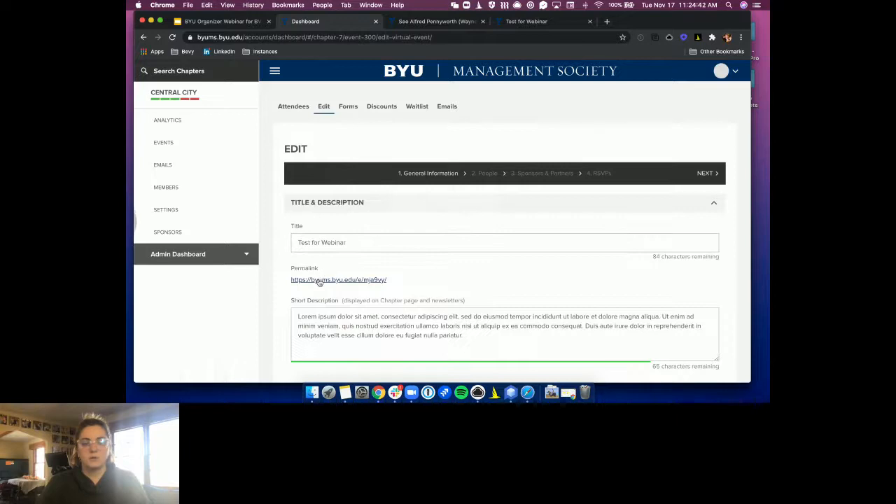
{"action": "right_click", "coordinate": [319, 280]}
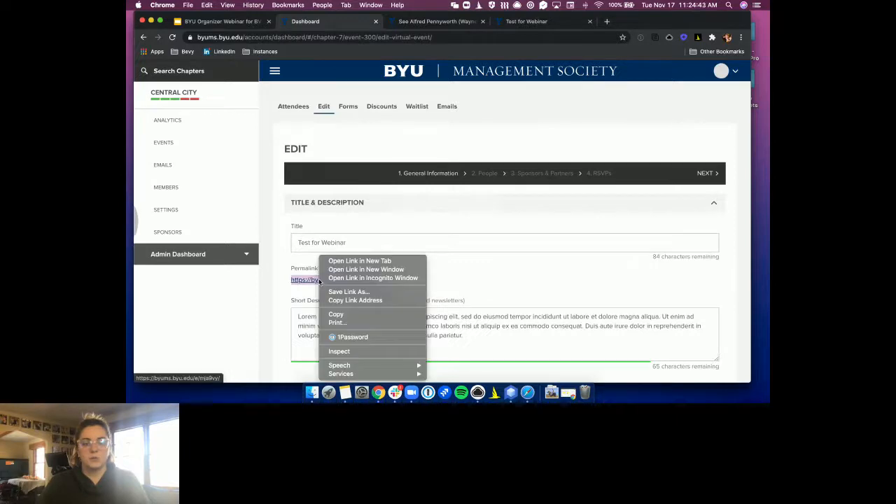
{"action": "left_click", "coordinate": [356, 260]}
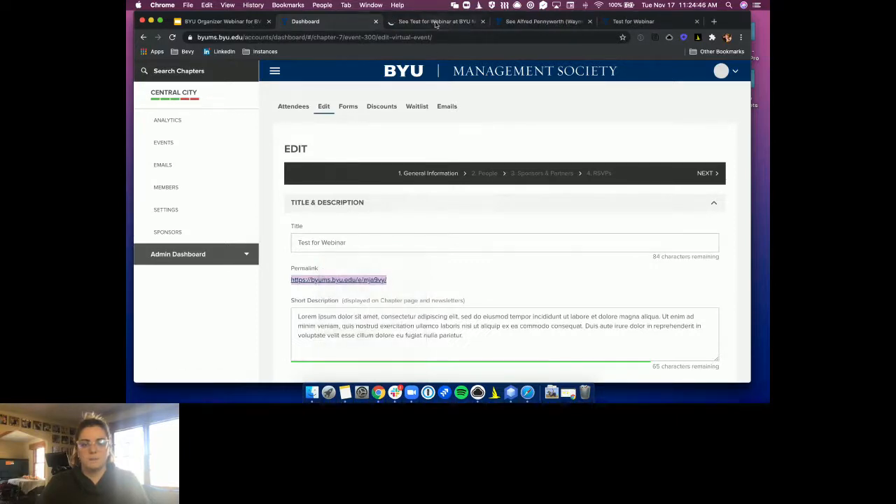
{"action": "left_click", "coordinate": [437, 22]}
{"action": "scroll", "coordinate": [421, 238], "scroll_direction": "down", "scroll_amount": 15}
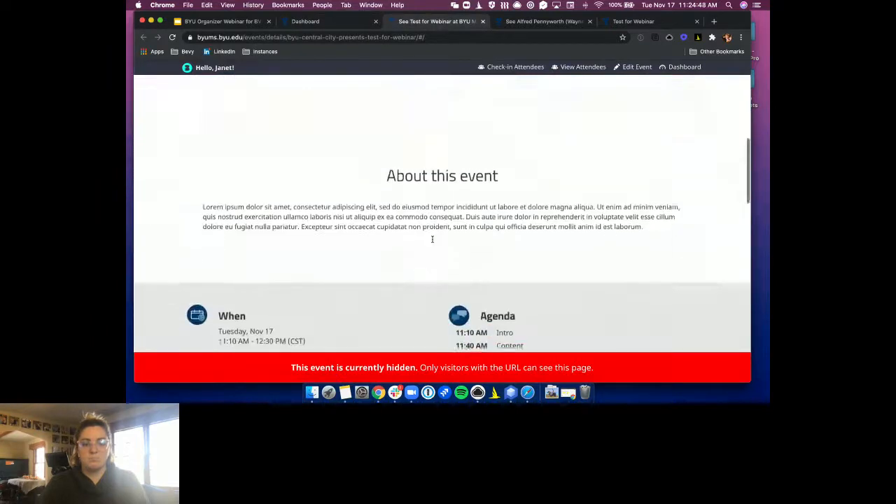
{"action": "scroll", "coordinate": [432, 242], "scroll_direction": "down", "scroll_amount": 5}
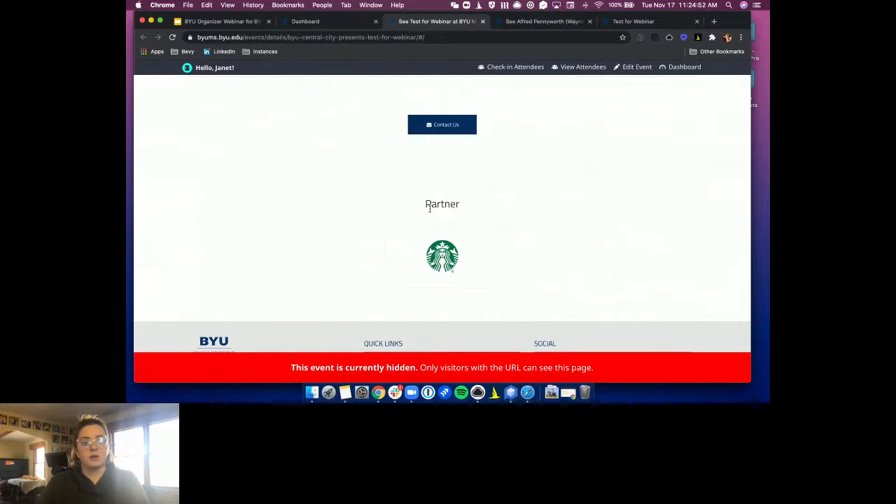
{"action": "scroll", "coordinate": [415, 202], "scroll_direction": "down", "scroll_amount": 2}
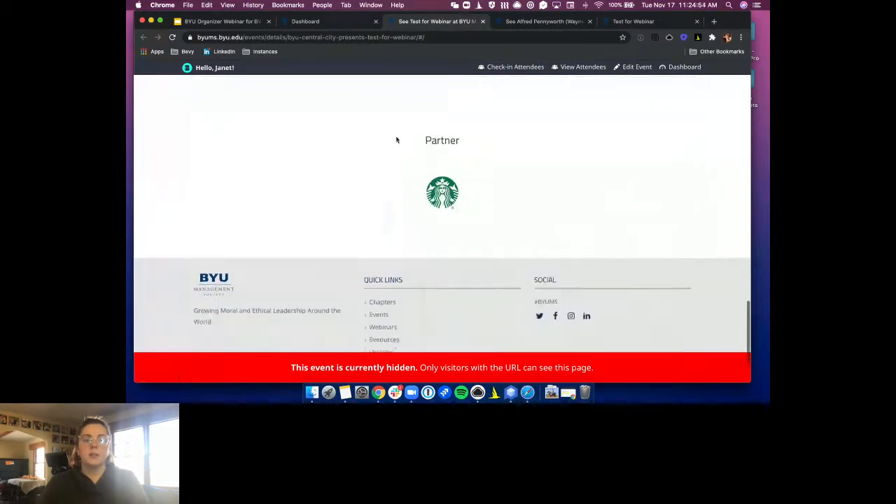
{"action": "mouse_move", "coordinate": [412, 176]}
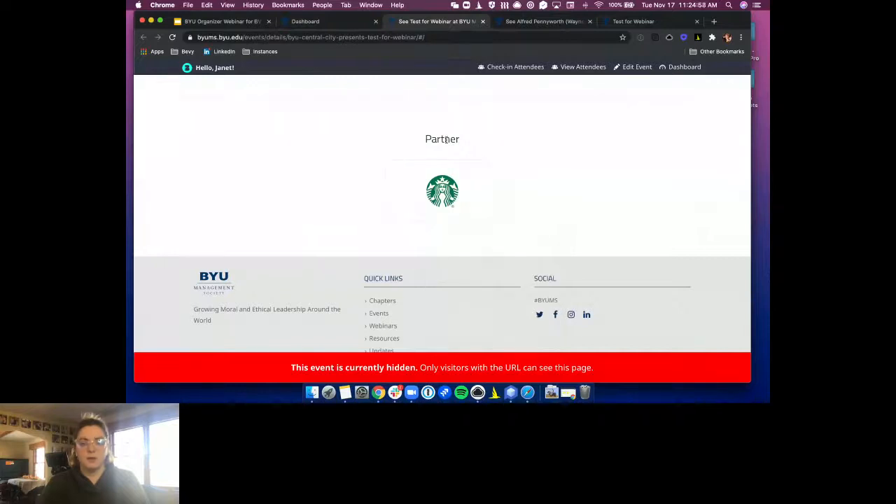
{"action": "scroll", "coordinate": [539, 158], "scroll_direction": "up", "scroll_amount": 2}
{"action": "scroll", "coordinate": [536, 157], "scroll_direction": "up", "scroll_amount": 3}
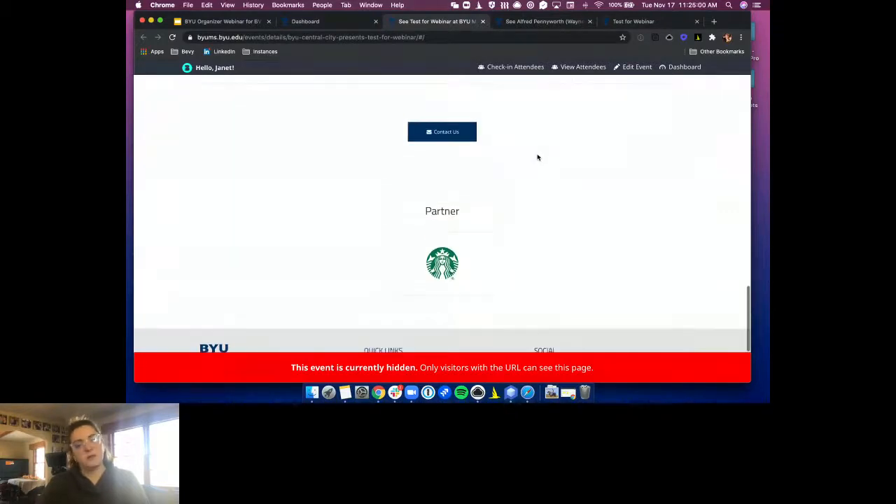
{"action": "left_click", "coordinate": [301, 21]}
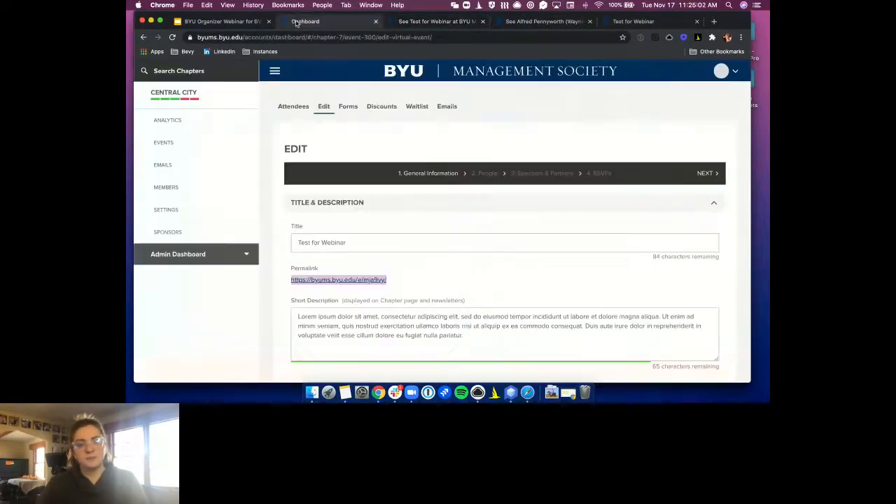
Go to the People step and search the Speakers field for the Bevy user by name
{"action": "left_click", "coordinate": [546, 173]}
{"action": "scroll", "coordinate": [540, 283], "scroll_direction": "down", "scroll_amount": 1}
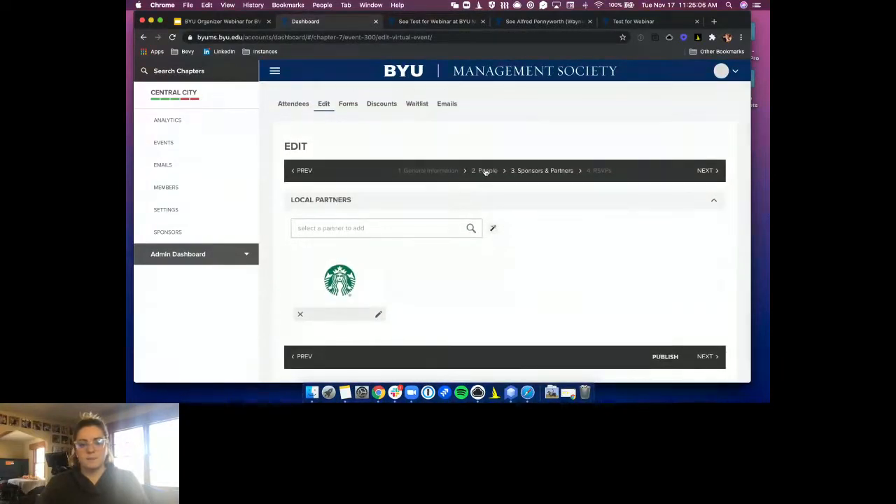
{"action": "left_click", "coordinate": [486, 173]}
{"action": "left_click", "coordinate": [385, 229]}
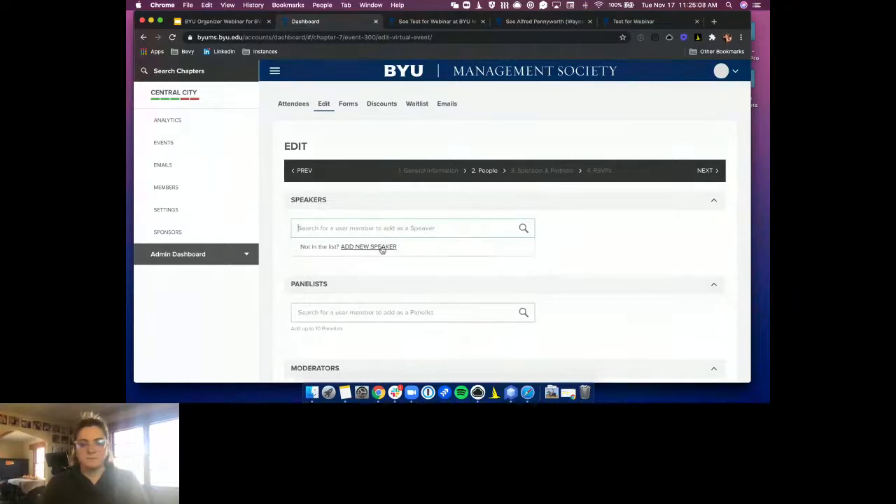
{"action": "type", "text": "Janet"}
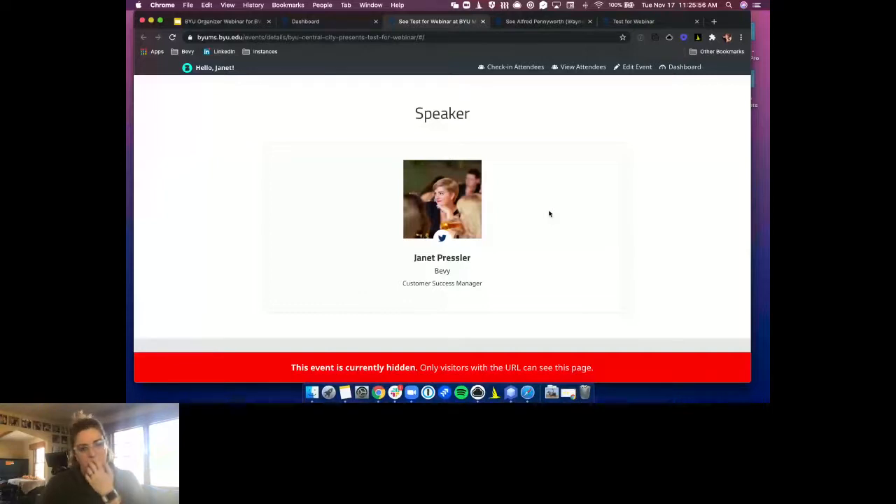
Scroll through the Test for Webinar public event page to review its content
{"action": "scroll", "coordinate": [533, 217], "scroll_direction": "up", "scroll_amount": 10}
{"action": "scroll", "coordinate": [506, 223], "scroll_direction": "down", "scroll_amount": 1}
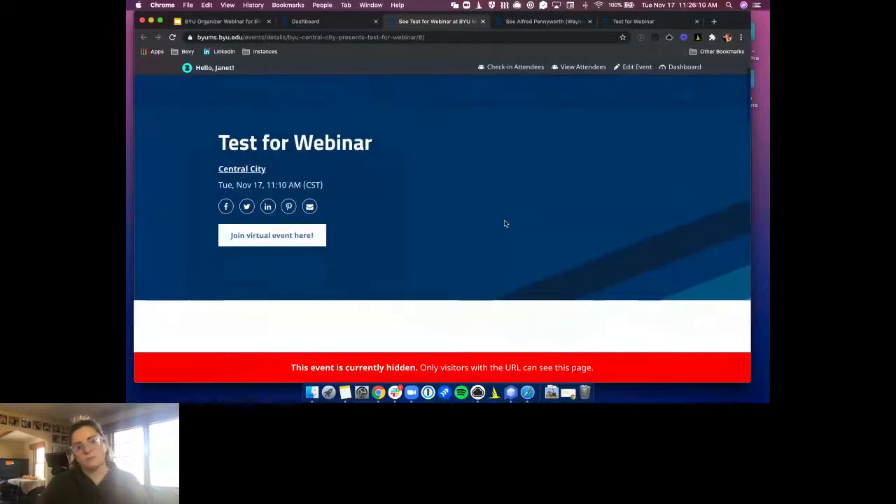
{"action": "scroll", "coordinate": [506, 224], "scroll_direction": "down", "scroll_amount": 2}
{"action": "scroll", "coordinate": [505, 223], "scroll_direction": "down", "scroll_amount": 10}
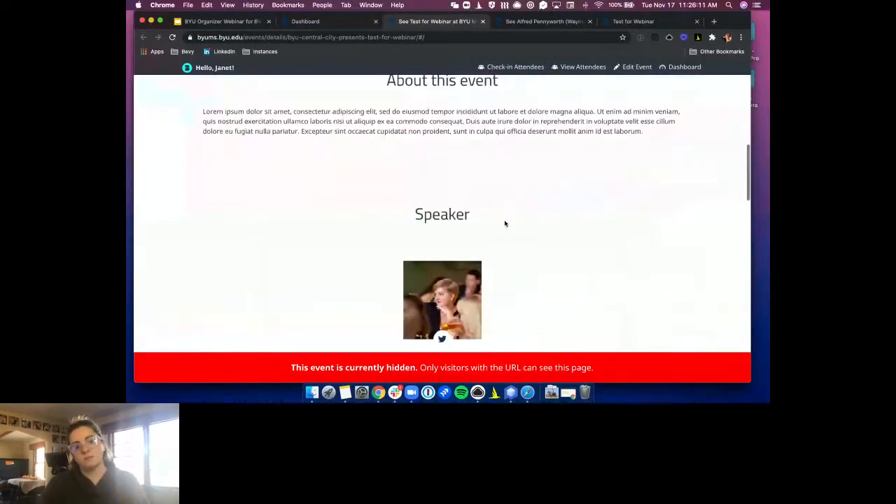
{"action": "scroll", "coordinate": [505, 223], "scroll_direction": "down", "scroll_amount": 10}
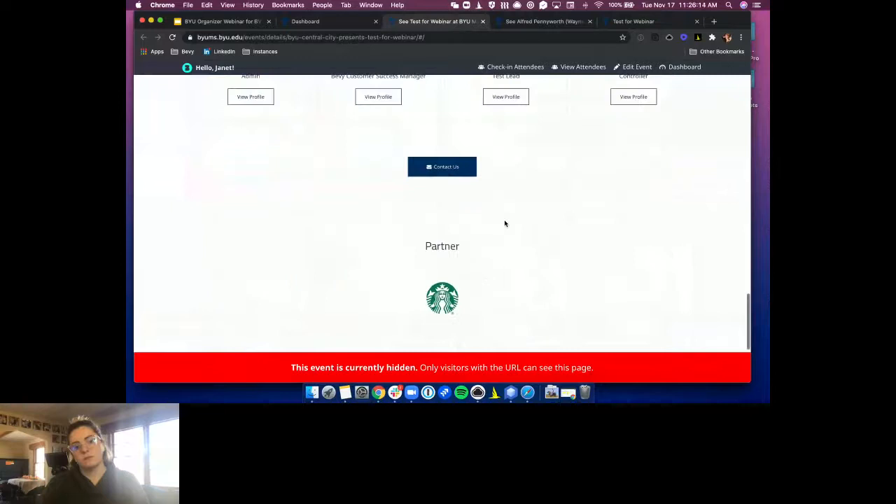
{"action": "scroll", "coordinate": [476, 203], "scroll_direction": "up", "scroll_amount": 3}
Open the Contact Us form, check its prefilled name and e-mail fields, and close it unsent
{"action": "left_click", "coordinate": [434, 183]}
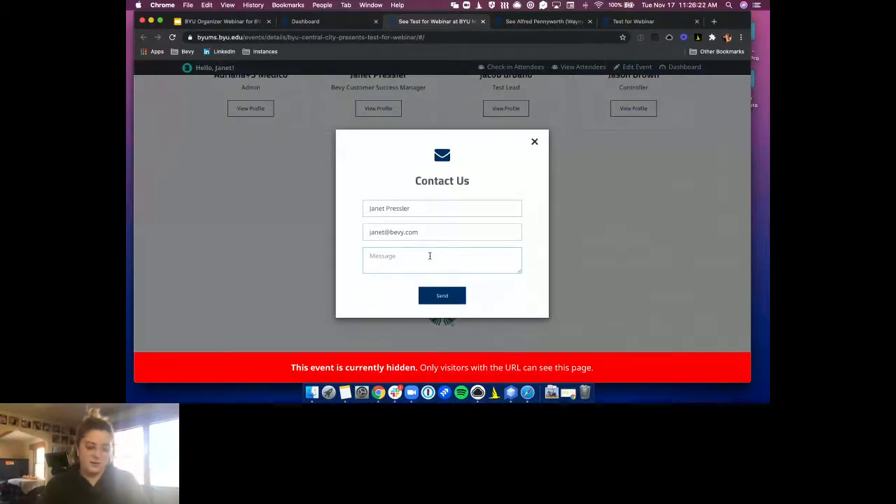
{"action": "left_click", "coordinate": [430, 255]}
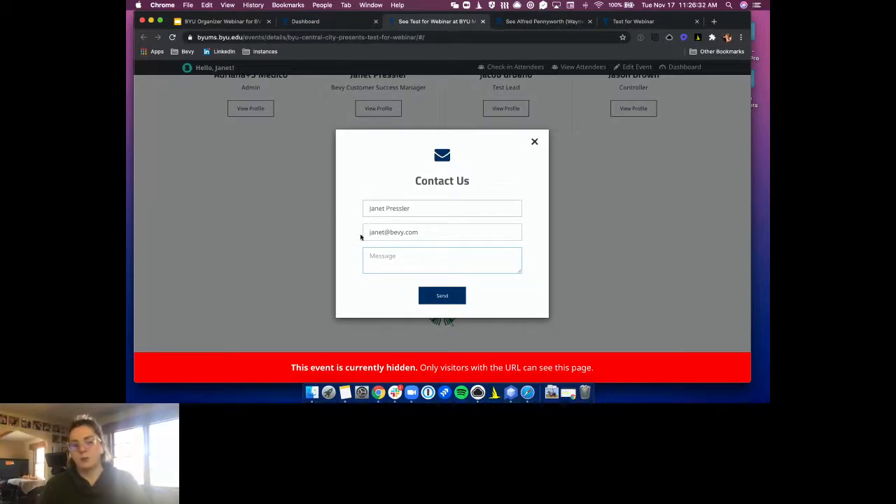
{"action": "left_click_drag", "start_coordinate": [423, 213], "coordinate": [350, 220]}
{"action": "left_click_drag", "start_coordinate": [438, 232], "coordinate": [338, 230]}
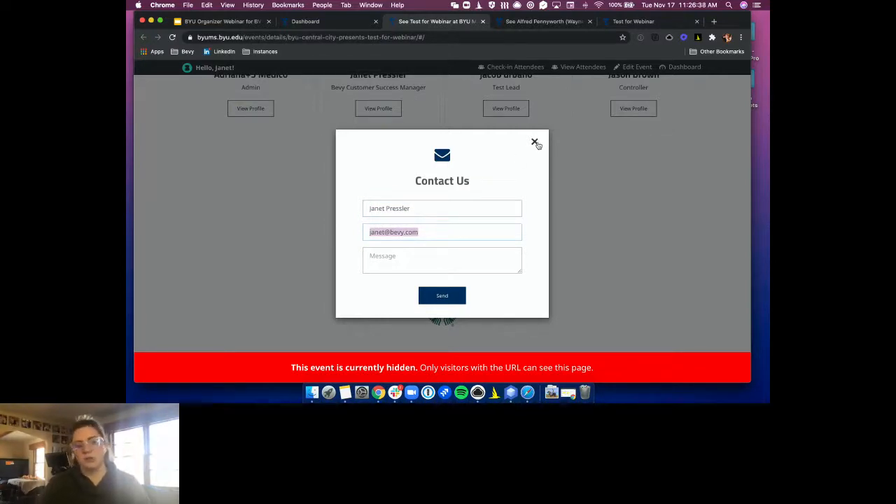
{"action": "left_click", "coordinate": [535, 143]}
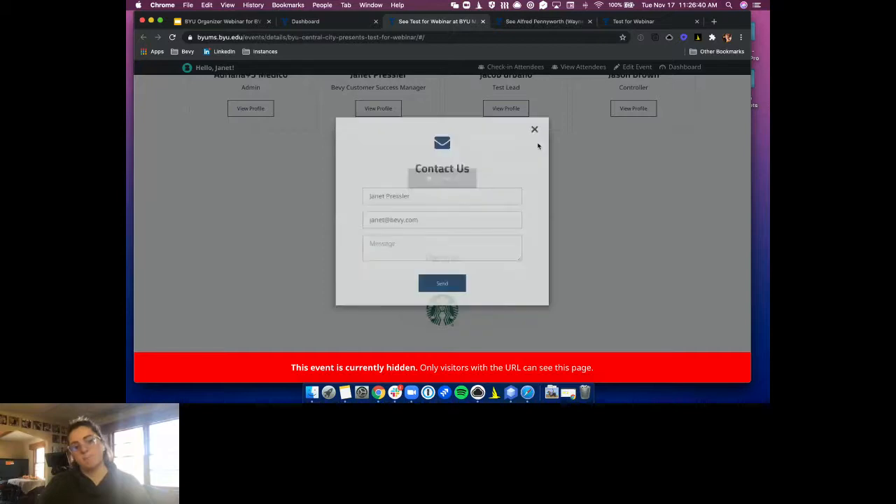
{"action": "scroll", "coordinate": [549, 214], "scroll_direction": "up", "scroll_amount": 2}
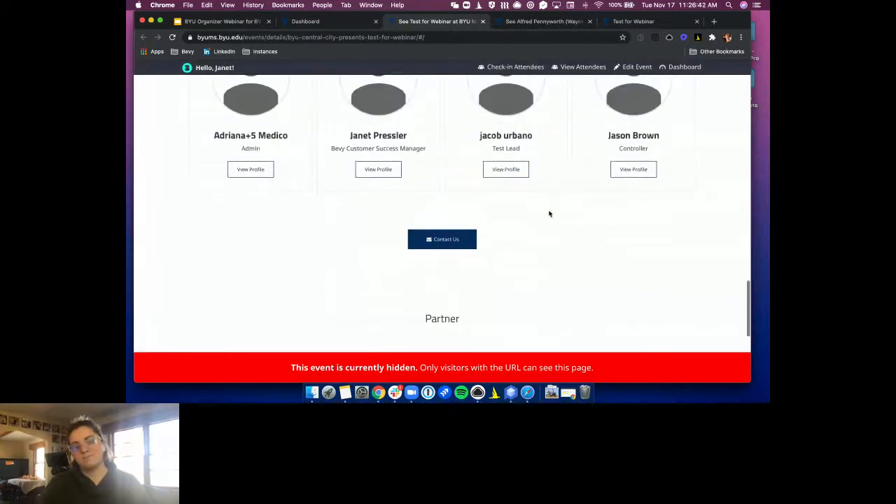
{"action": "scroll", "coordinate": [549, 214], "scroll_direction": "up", "scroll_amount": 20}
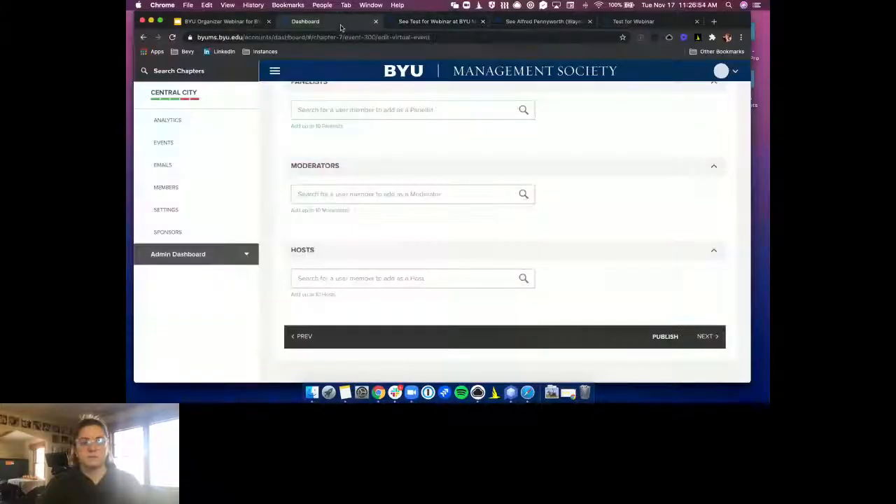
Show the Attendees list and view the RSVP attendee's Edit, Resend Ticket Email and Delete actions without choosing one
{"action": "scroll", "coordinate": [339, 145], "scroll_direction": "up", "scroll_amount": 5}
{"action": "left_click", "coordinate": [290, 104]}
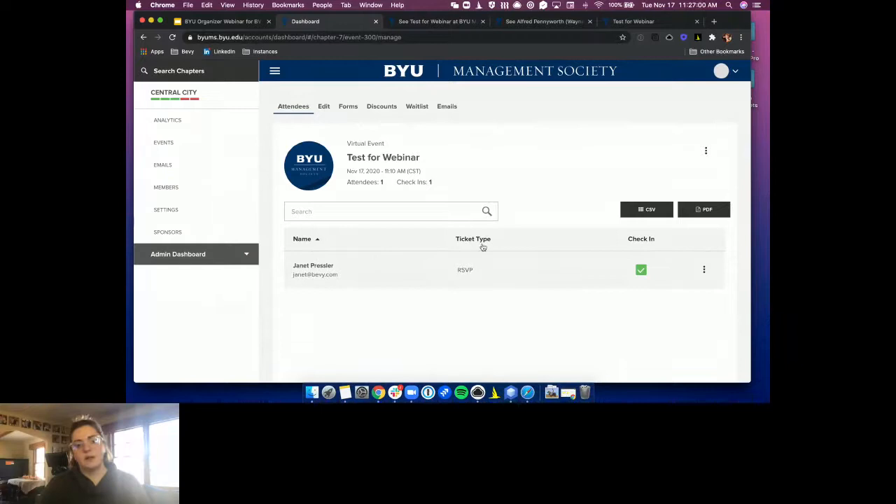
{"action": "left_click", "coordinate": [705, 269]}
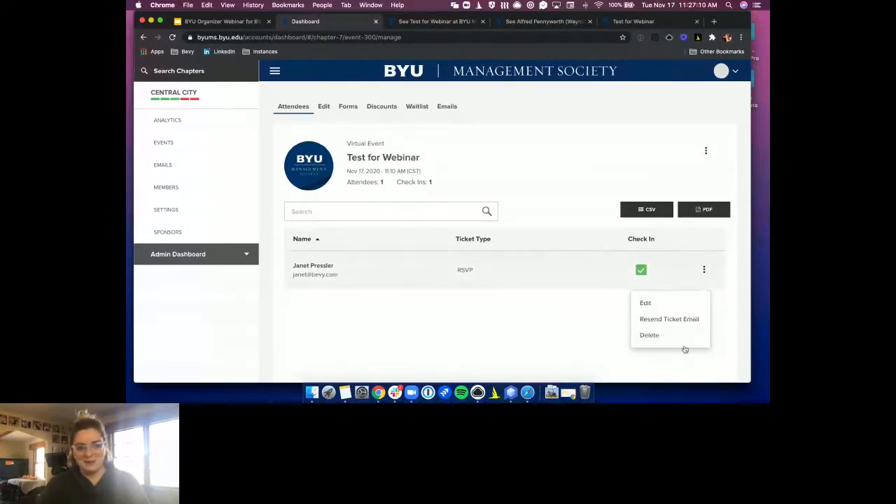
{"action": "left_click", "coordinate": [554, 203]}
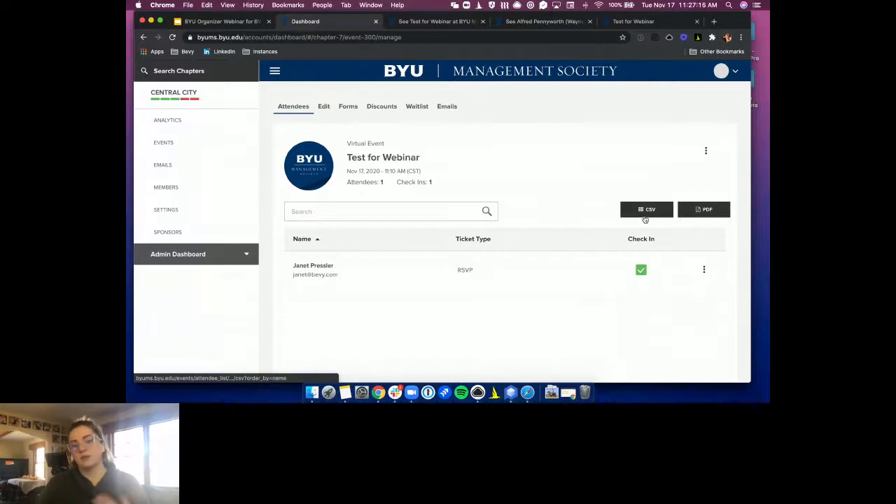
{"action": "mouse_move", "coordinate": [127, 3]}
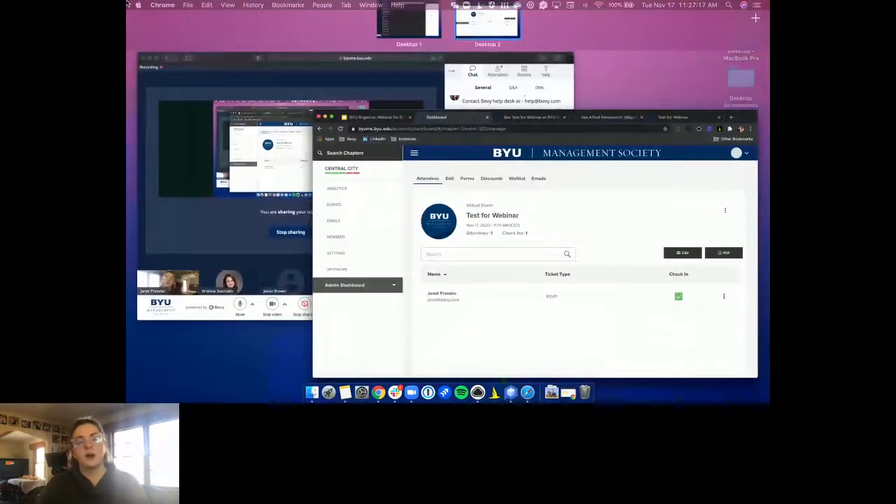